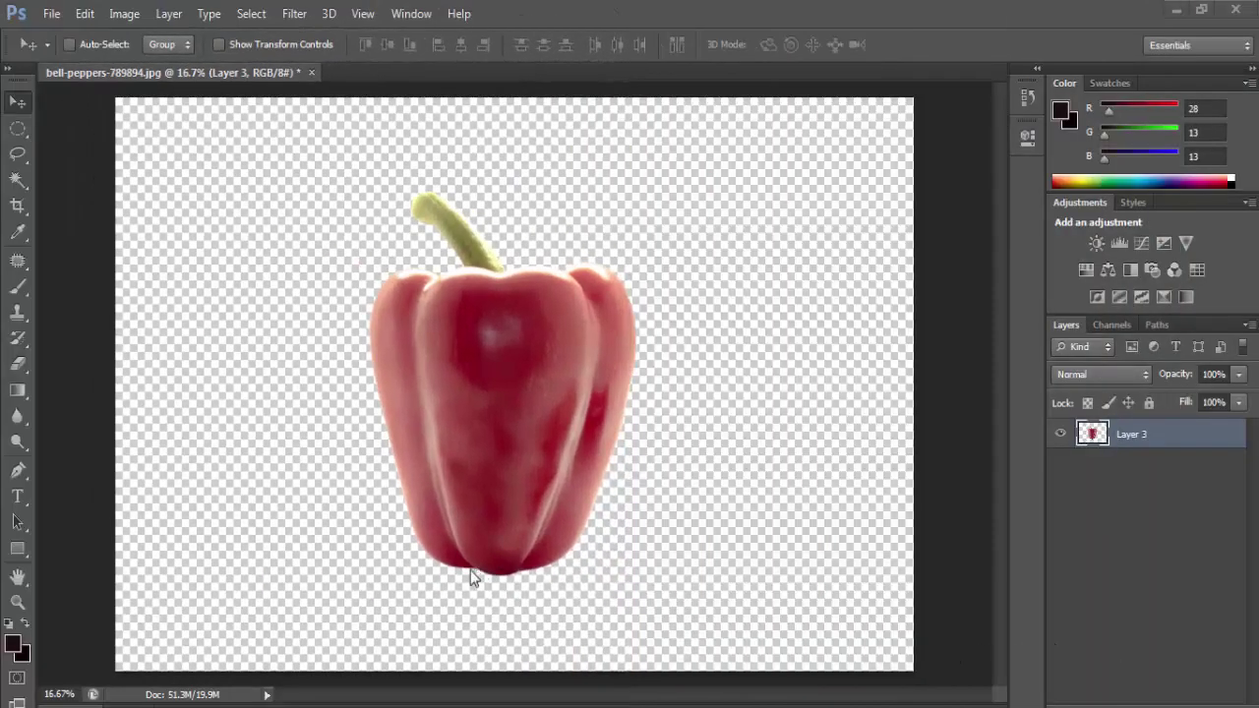
Step: Show rulers and drag four horizontal guides across the pepper, one fine-tuned to 61.00 cm
key(ctrl+r)
key(m)
drag(544, 89, 497, 523)
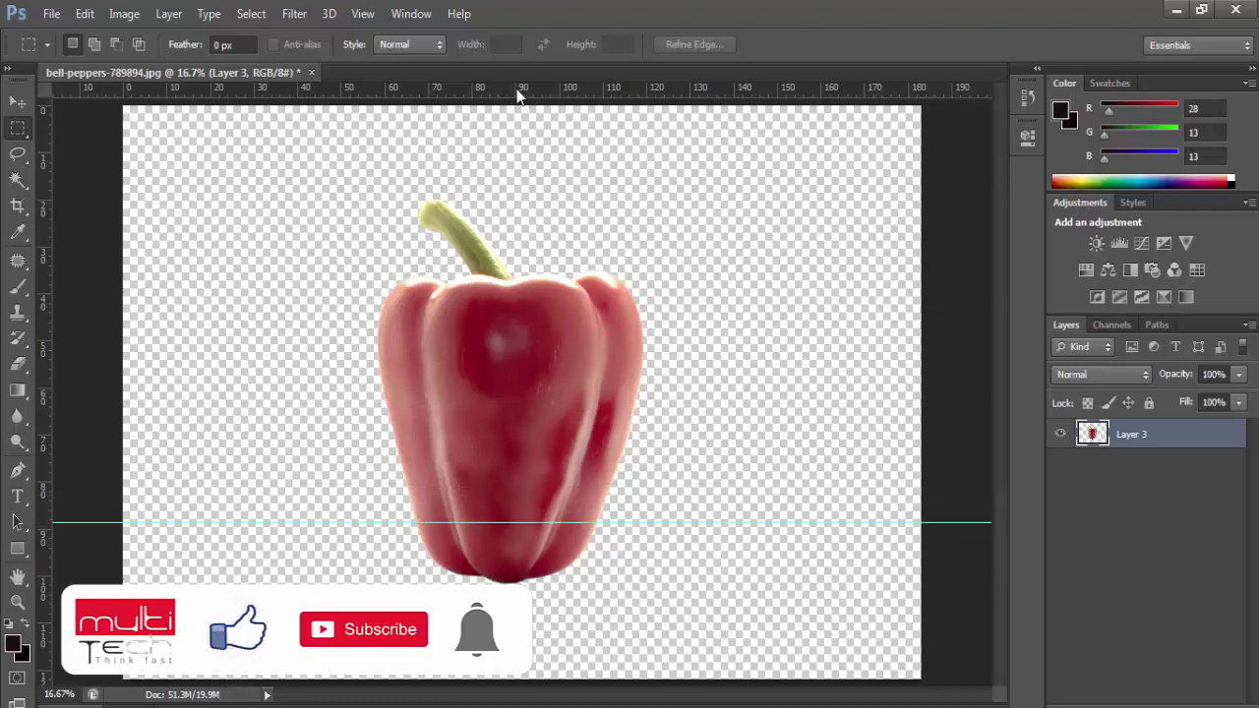
drag(519, 94, 510, 464)
drag(542, 95, 530, 392)
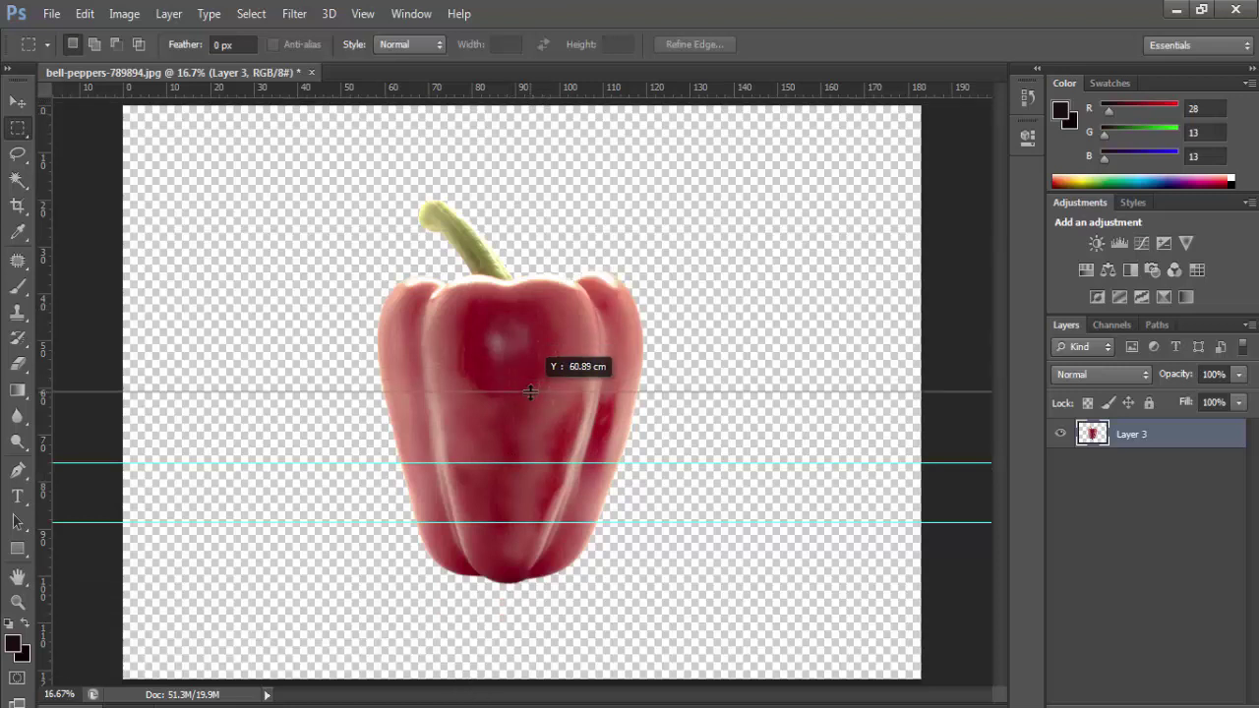
drag(530, 391, 533, 394)
drag(544, 94, 546, 306)
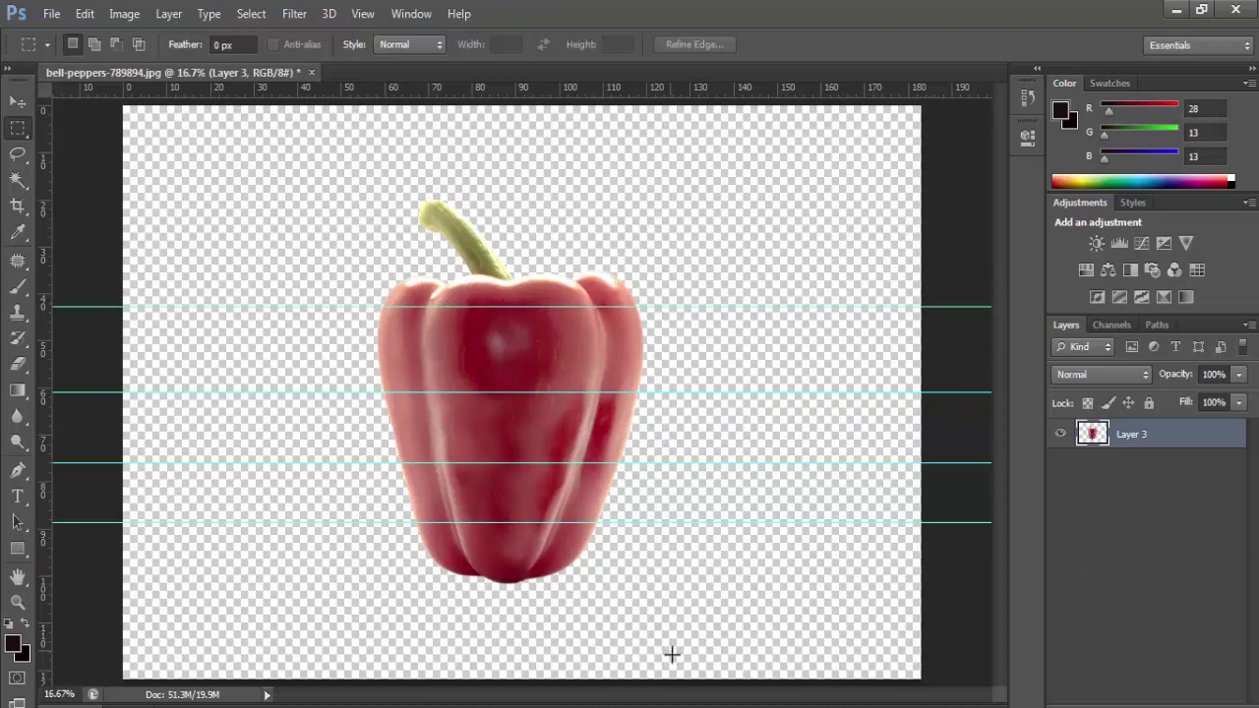
Step: Copy the bottom band and the band above it onto Layers 4 and 5
drag(672, 654, 282, 521)
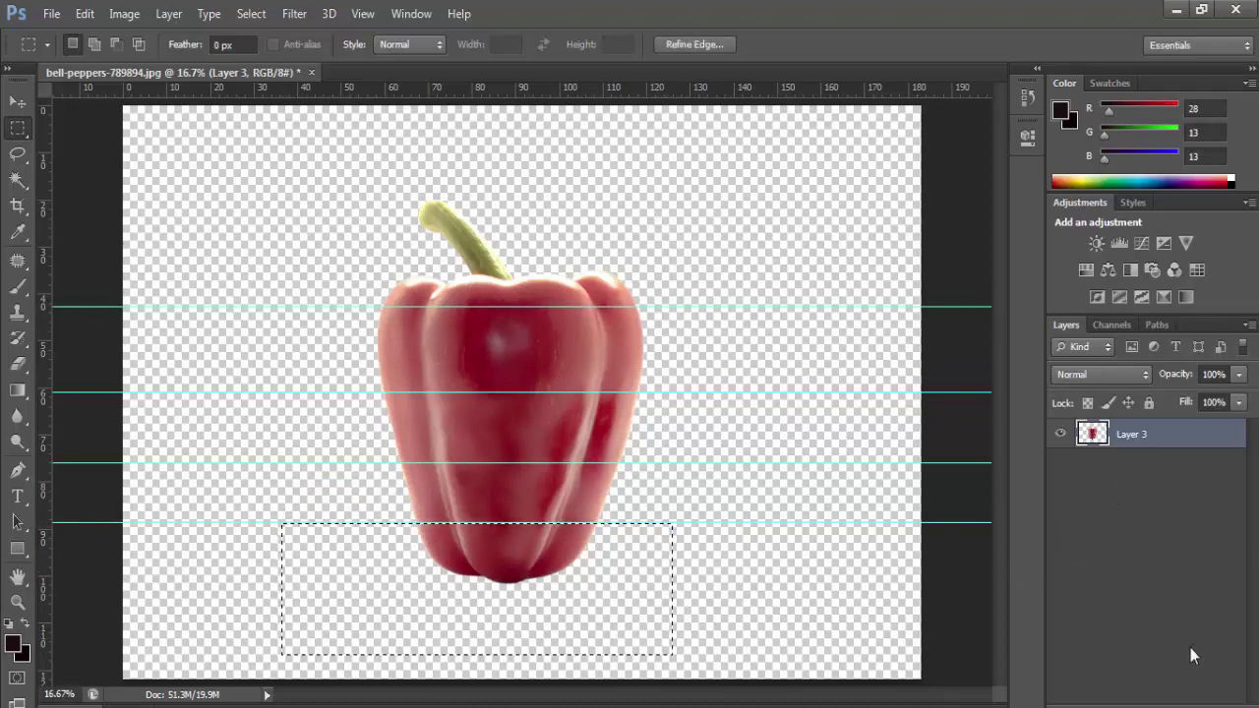
key(ctrl+j)
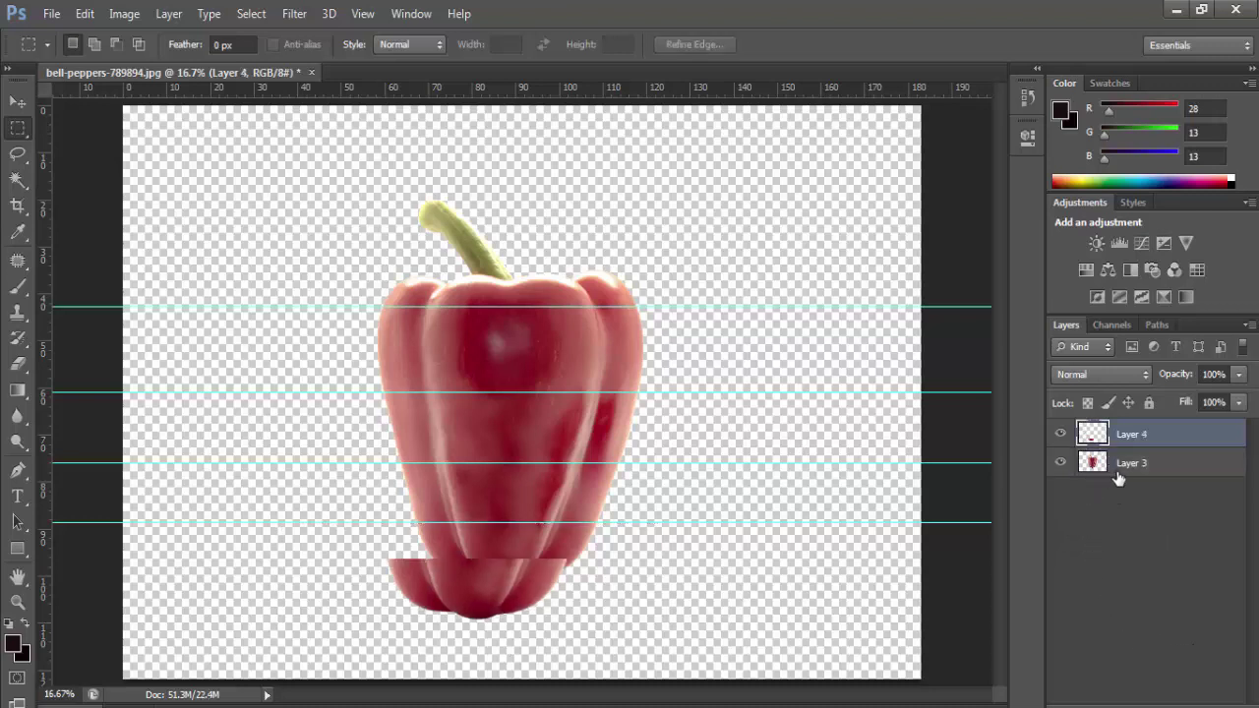
click(1117, 470)
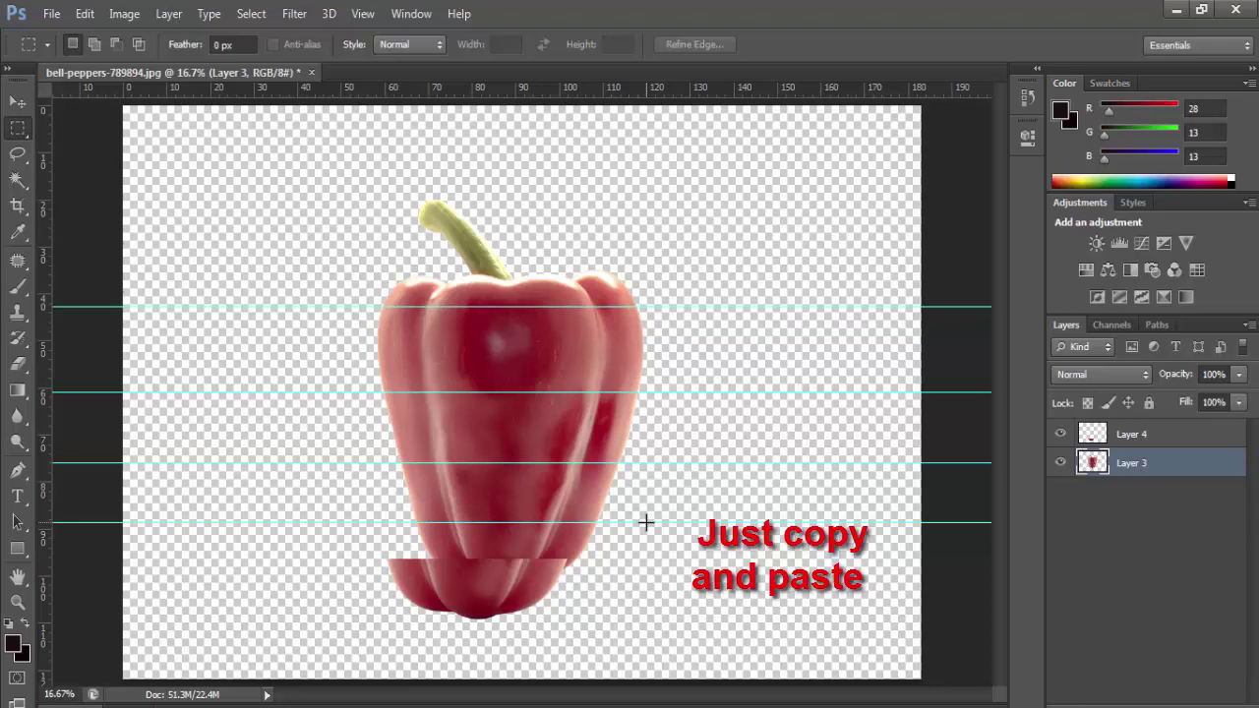
drag(646, 522, 349, 462)
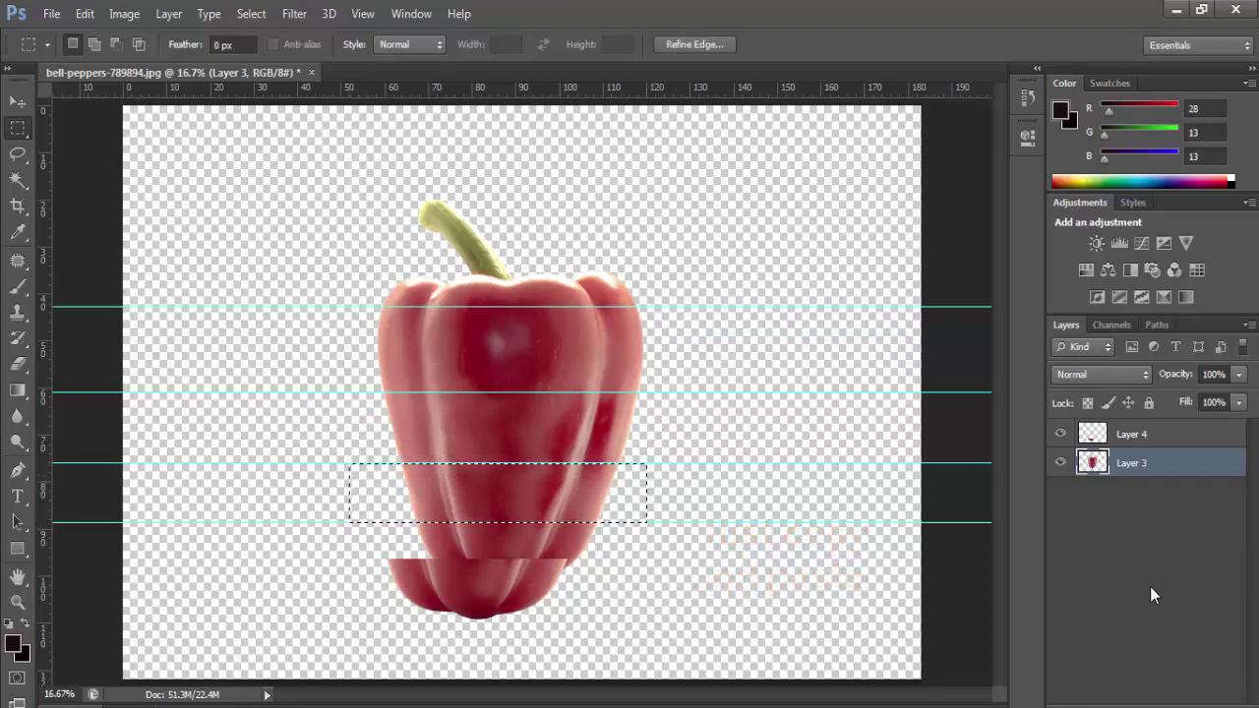
key(ctrl+c)
key(ctrl+v)
Step: Copy the next two bands up the pepper onto their own layers
mouse_move(692, 463)
mouse_down()
mouse_move(335, 392)
mouse_move(692, 307)
mouse_up()
click(1131, 491)
key(ctrl+c)
key(ctrl+v)
key(ctrl+c)
key(ctrl+v)
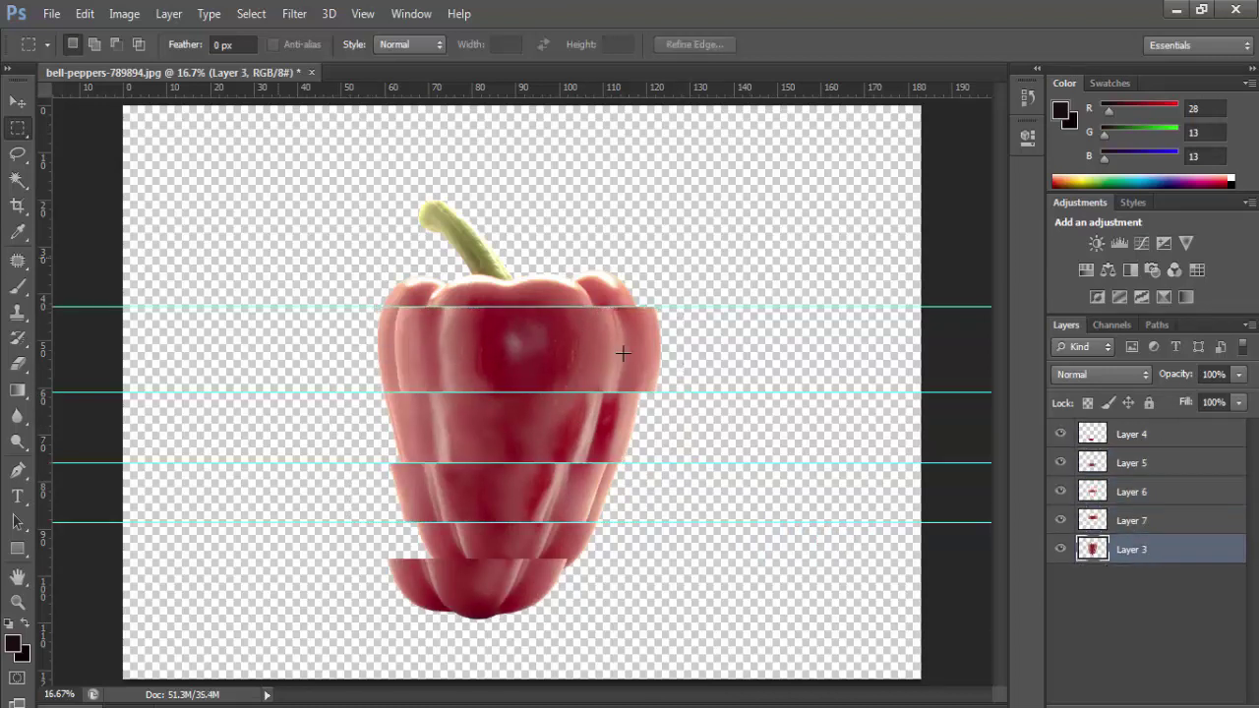
Step: Copy the top band with the stem onto Layer 8 and shift it sideways
drag(331, 306, 805, 195)
key(ctrl+c)
key(ctrl+v)
key(ctrl+plus)
key(ctrl+plus)
key(ctrl+plus)
key(v)
mouse_move(817, 304)
mouse_down()
mouse_move(552, 314)
mouse_move(581, 315)
mouse_up()
Step: Nudge the top slice right and shift the Layer 5 strip slightly left to realign it
key(6)
key(9)
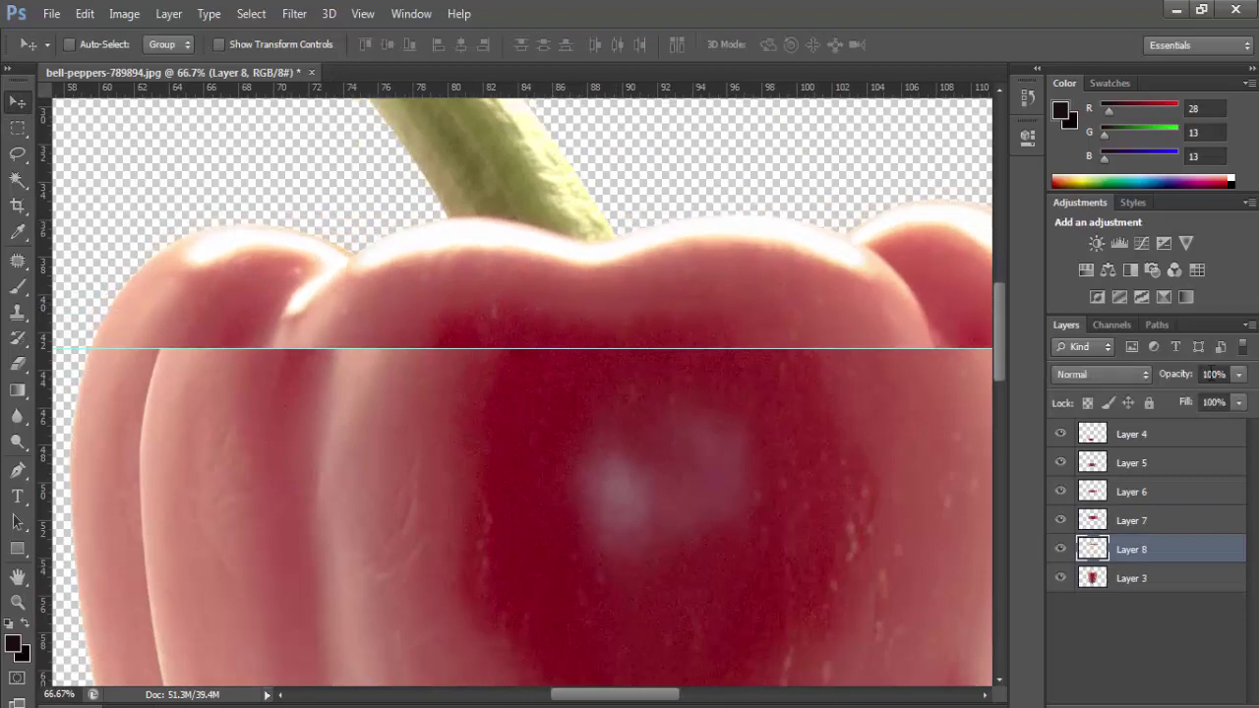
key(ctrl+plus)
key(ctrl+plus)
key(ctrl+plus)
drag(1004, 542, 444, 534)
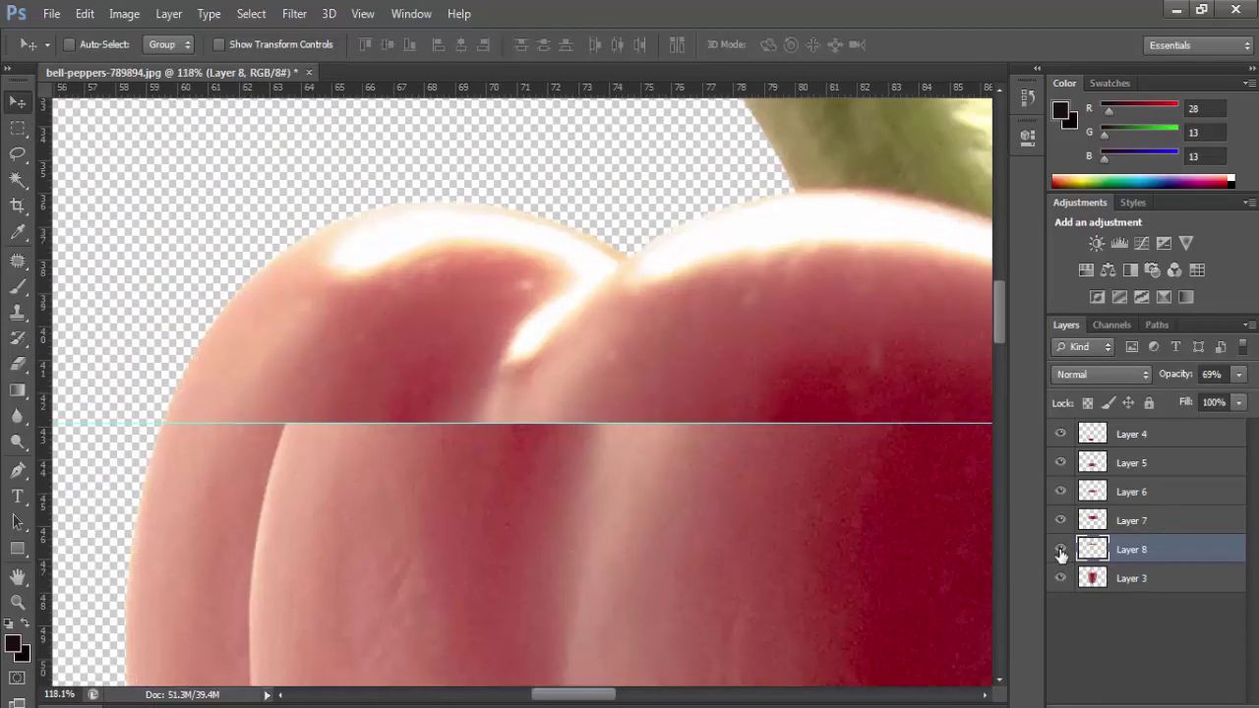
click(1060, 550)
click(1131, 520)
drag(689, 536, 596, 534)
key(ctrl+minus)
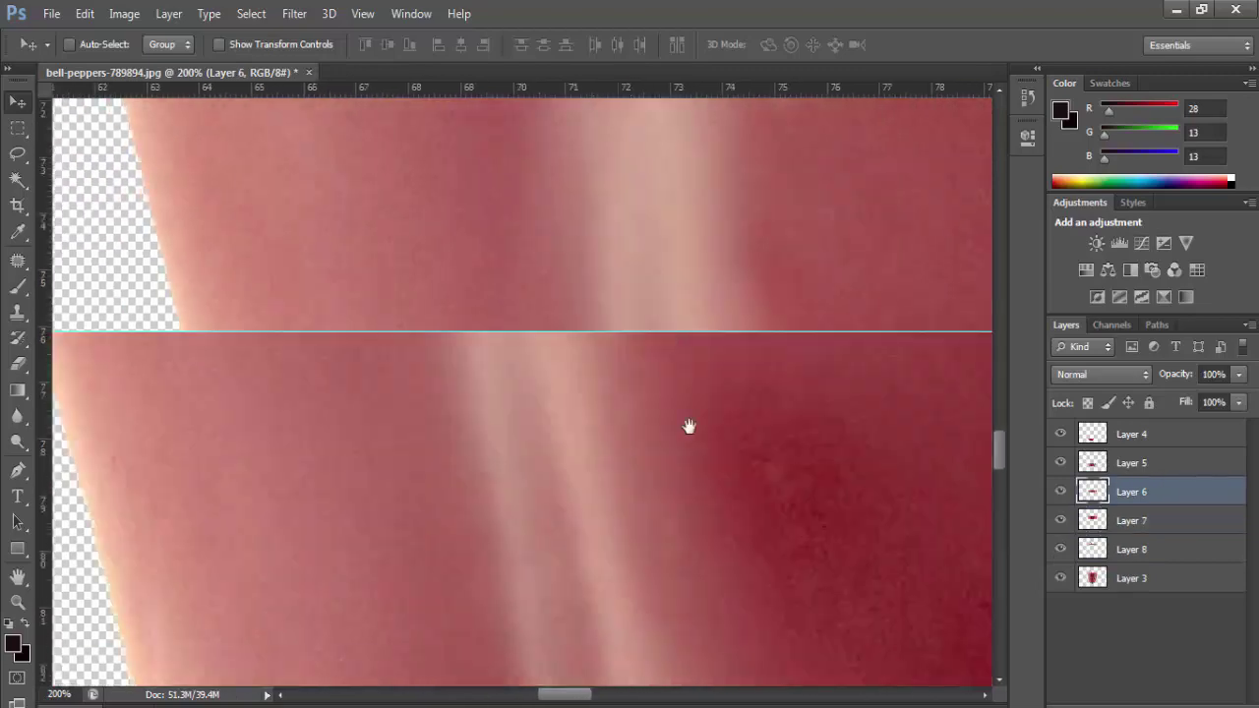
key(alt+bracketright)
key(alt+bracketright)
Step: Move the bottom slice back into place, show Layer 3 again, and zoom out to the whole document
alt+click(1060, 466)
key(alt+bracketright)
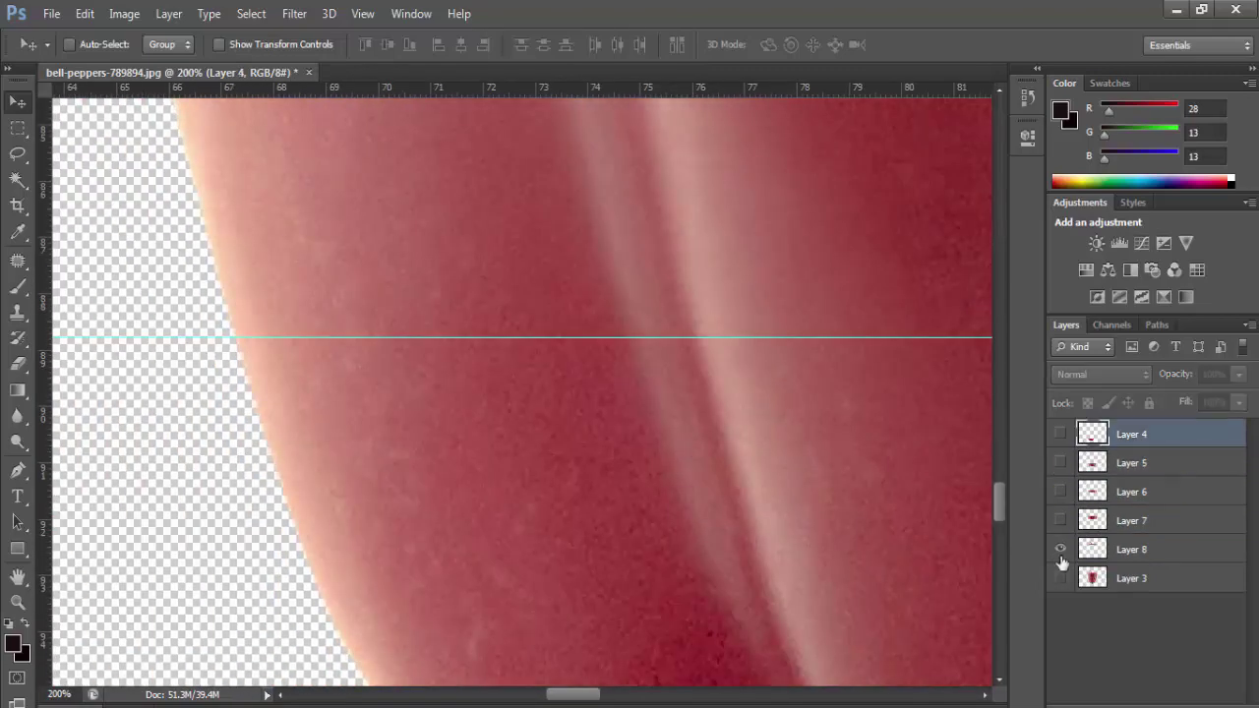
key(ctrl+minus)
key(ctrl+minus)
key(ctrl+minus)
alt+click(1060, 463)
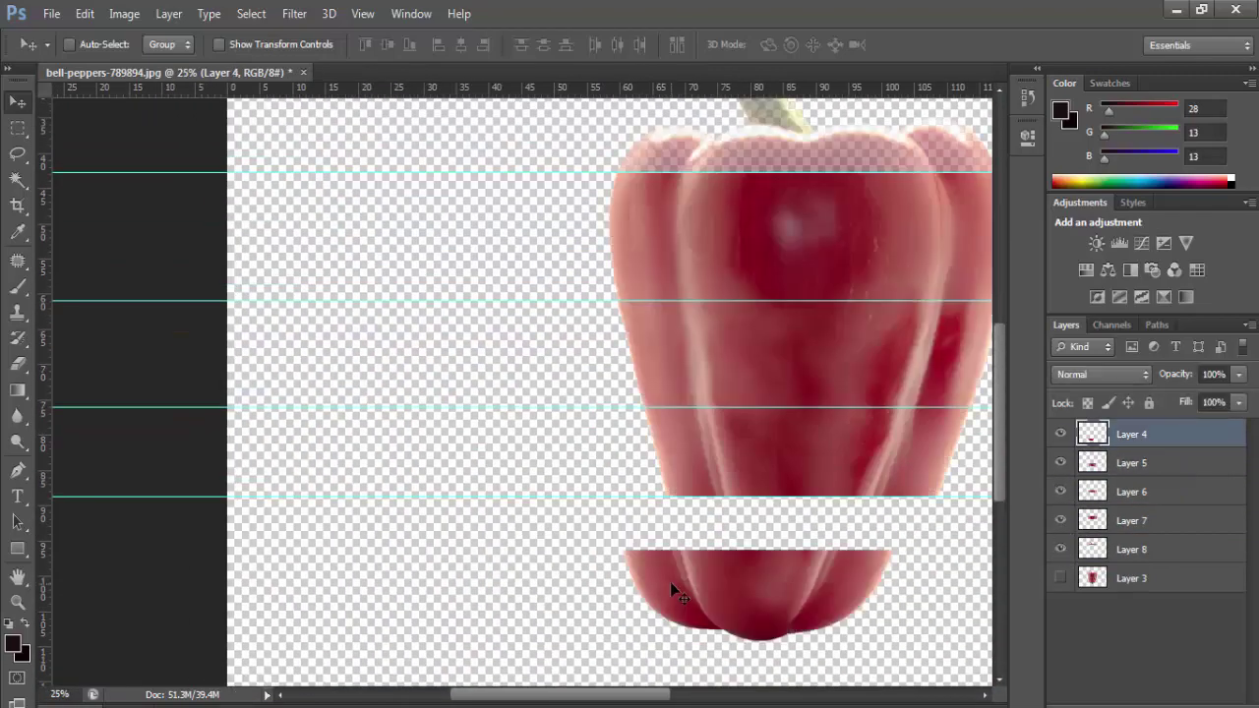
drag(670, 581, 715, 531)
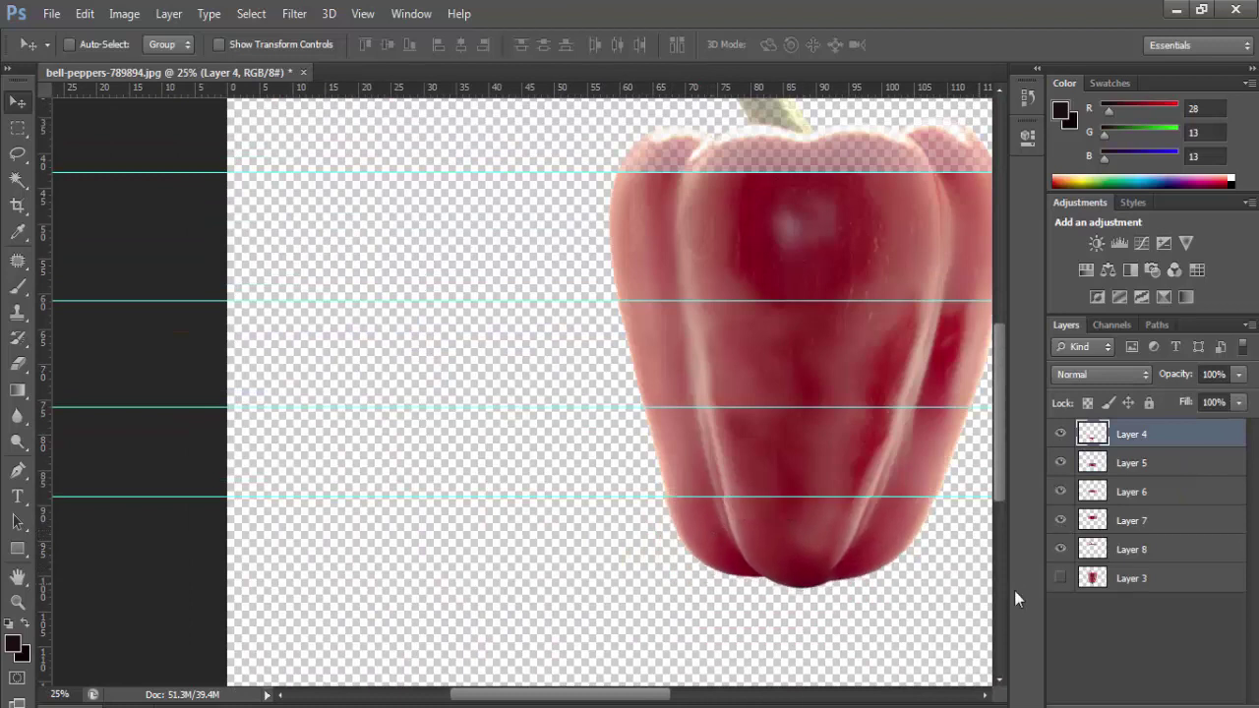
click(1060, 579)
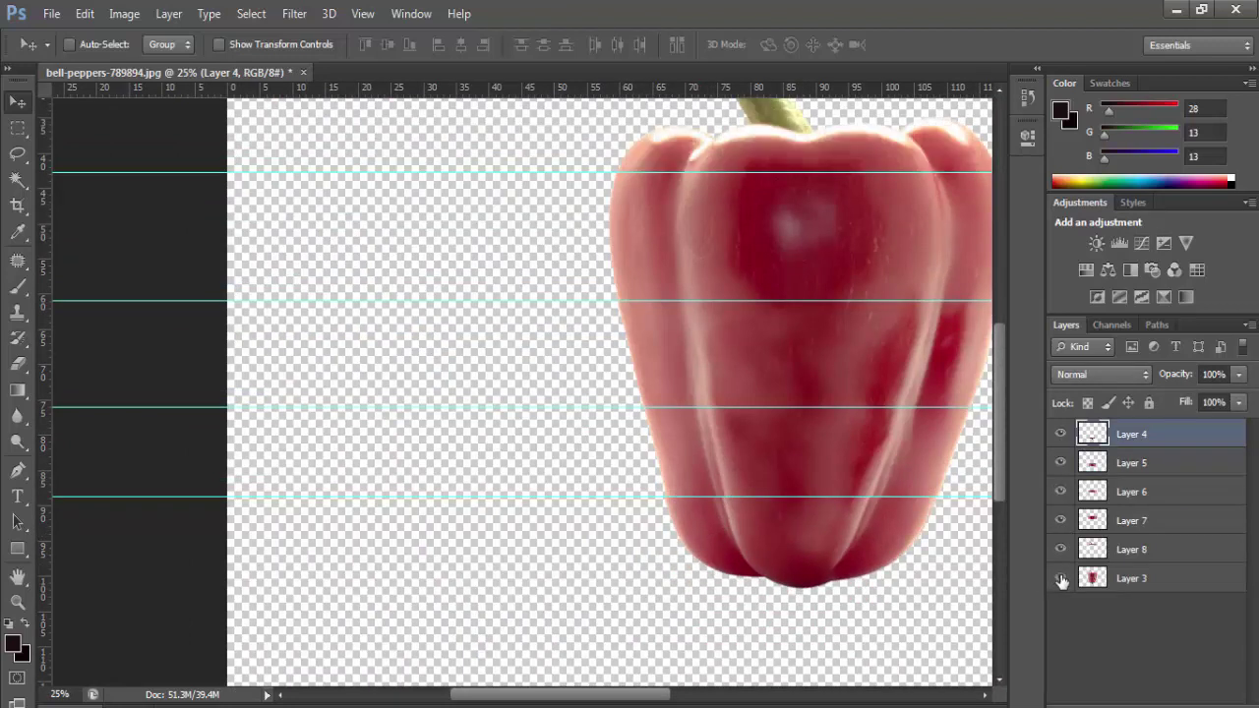
click(1061, 579)
click(1060, 578)
click(1175, 543)
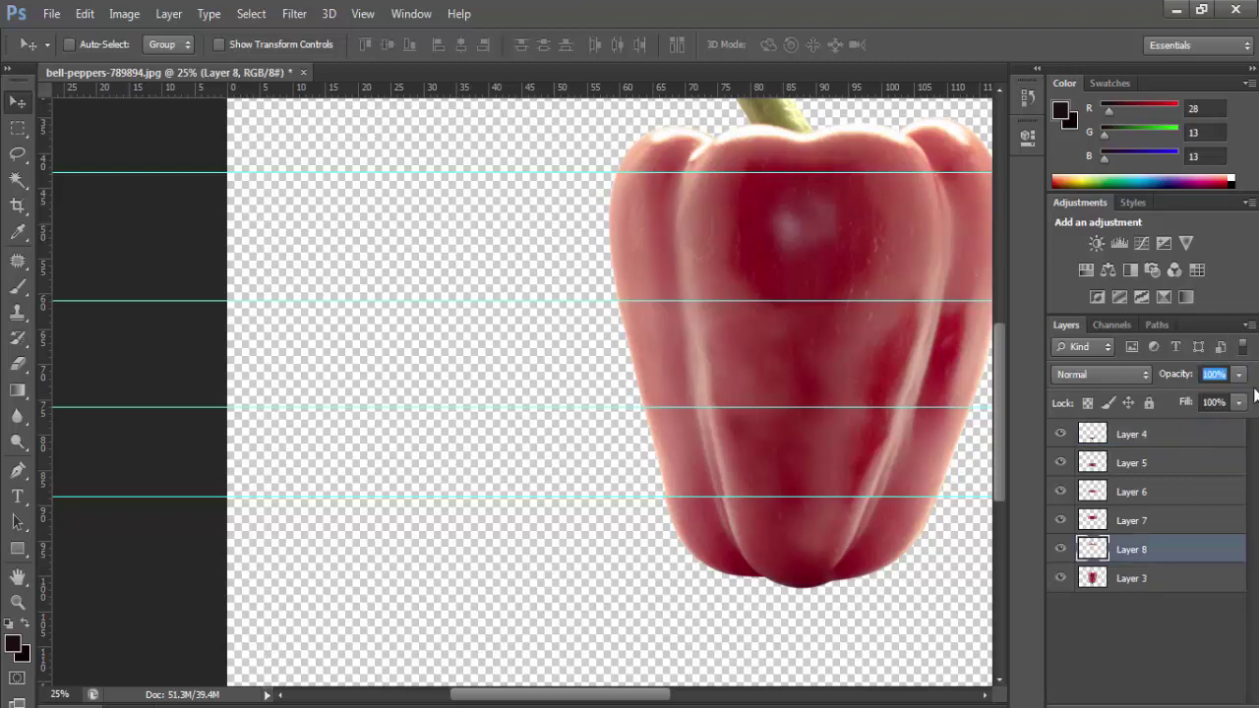
mouse_move(722, 305)
mouse_down()
mouse_move(640, 371)
mouse_move(582, 383)
mouse_move(597, 445)
mouse_up()
alt+click(597, 445)
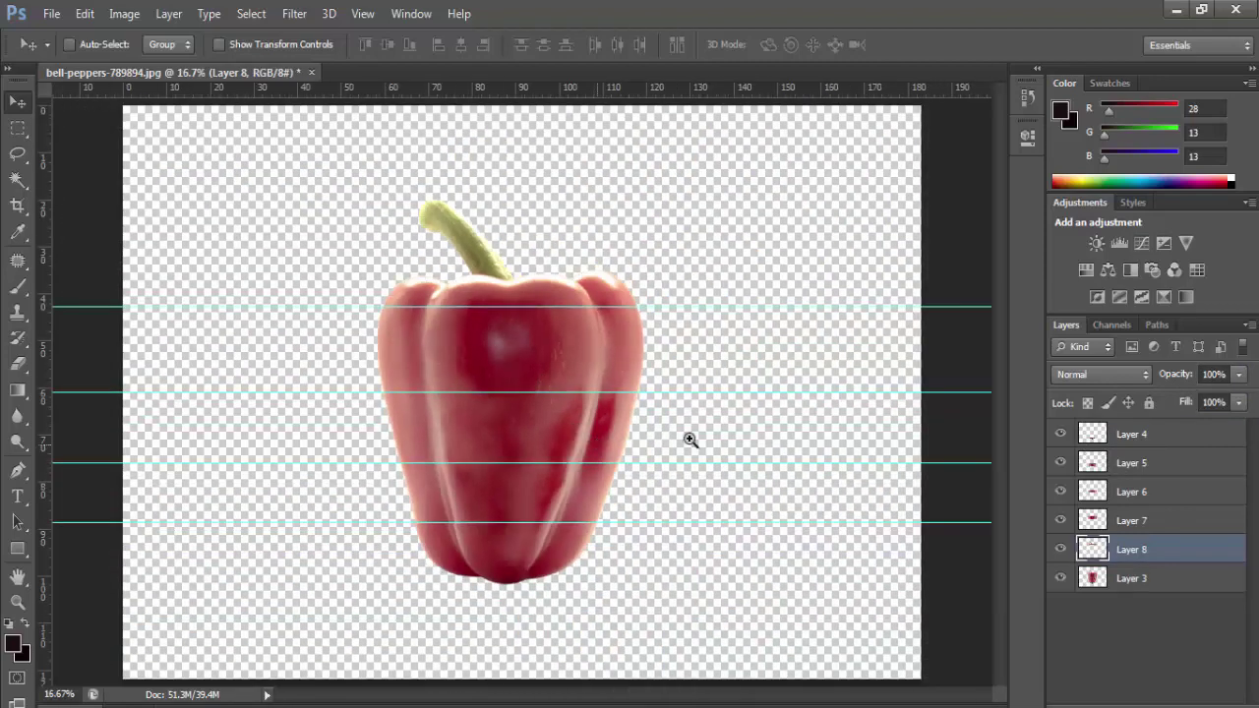
Step: Hide the guides and add a new empty layer at the bottom of the stack
click(362, 14)
mouse_move(443, 308)
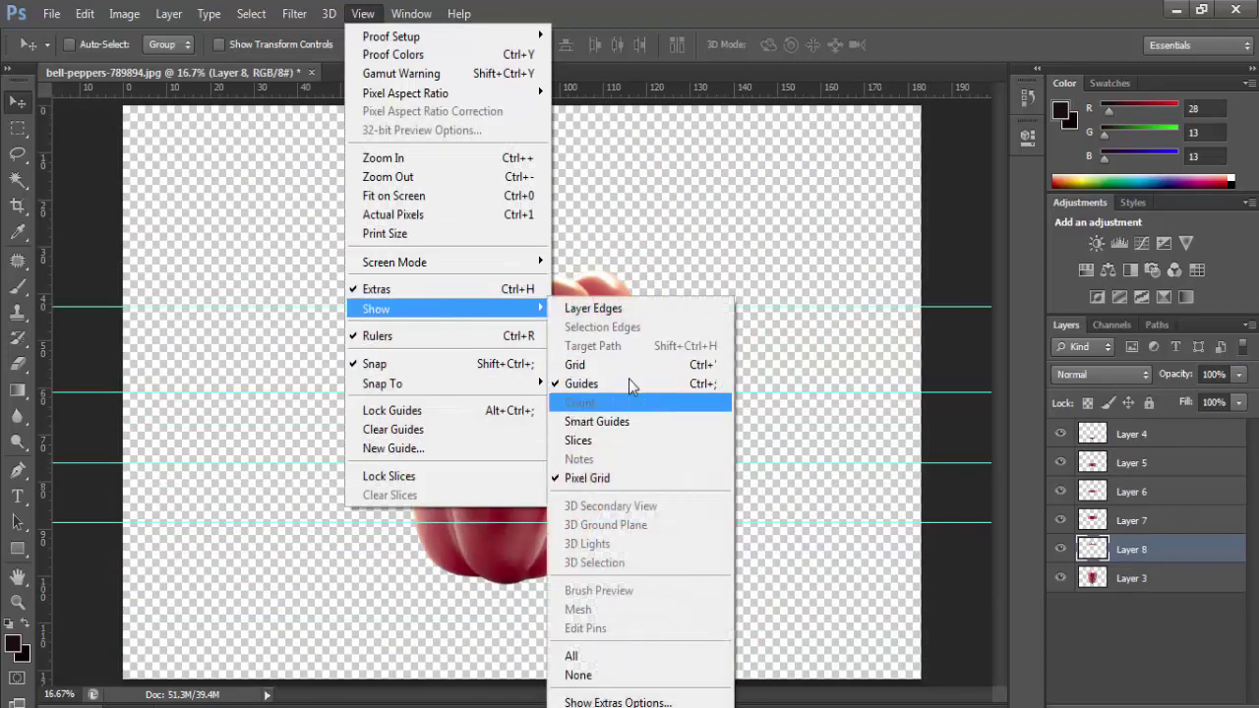
click(628, 384)
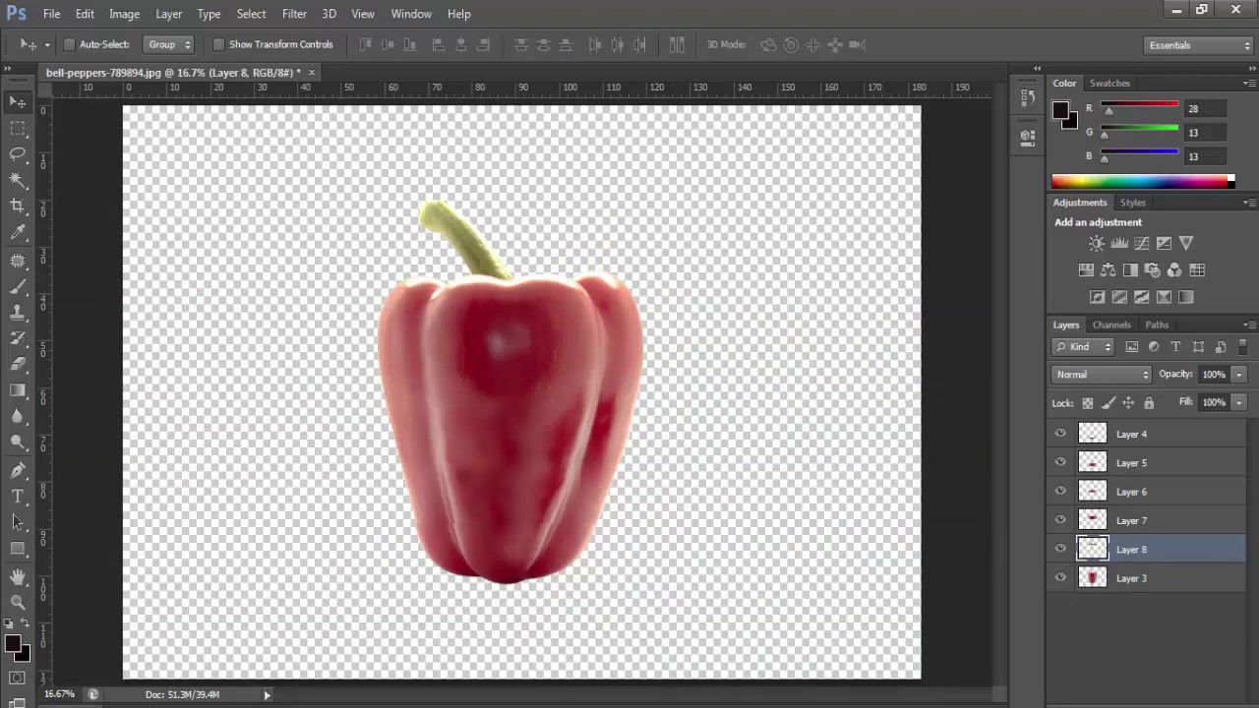
click(1204, 704)
drag(1180, 556, 1185, 647)
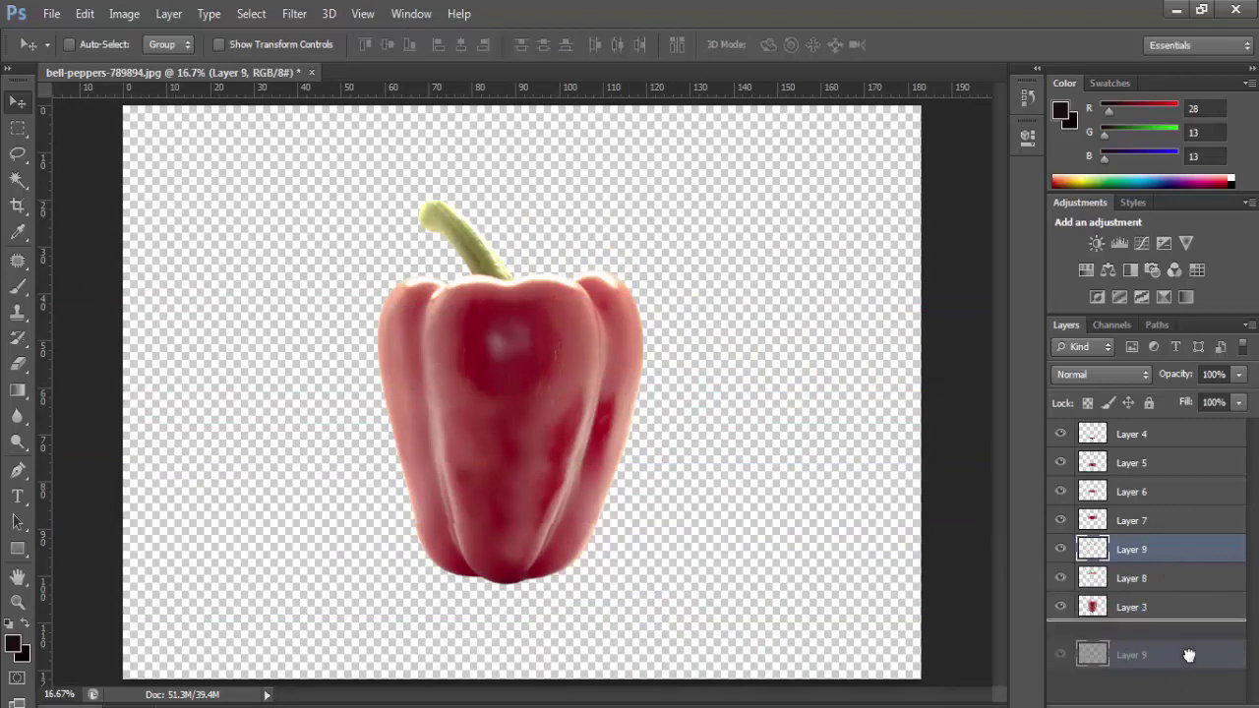
Step: Fill the new Layer 9 with a white-to-light-grey radial gradient
click(15, 391)
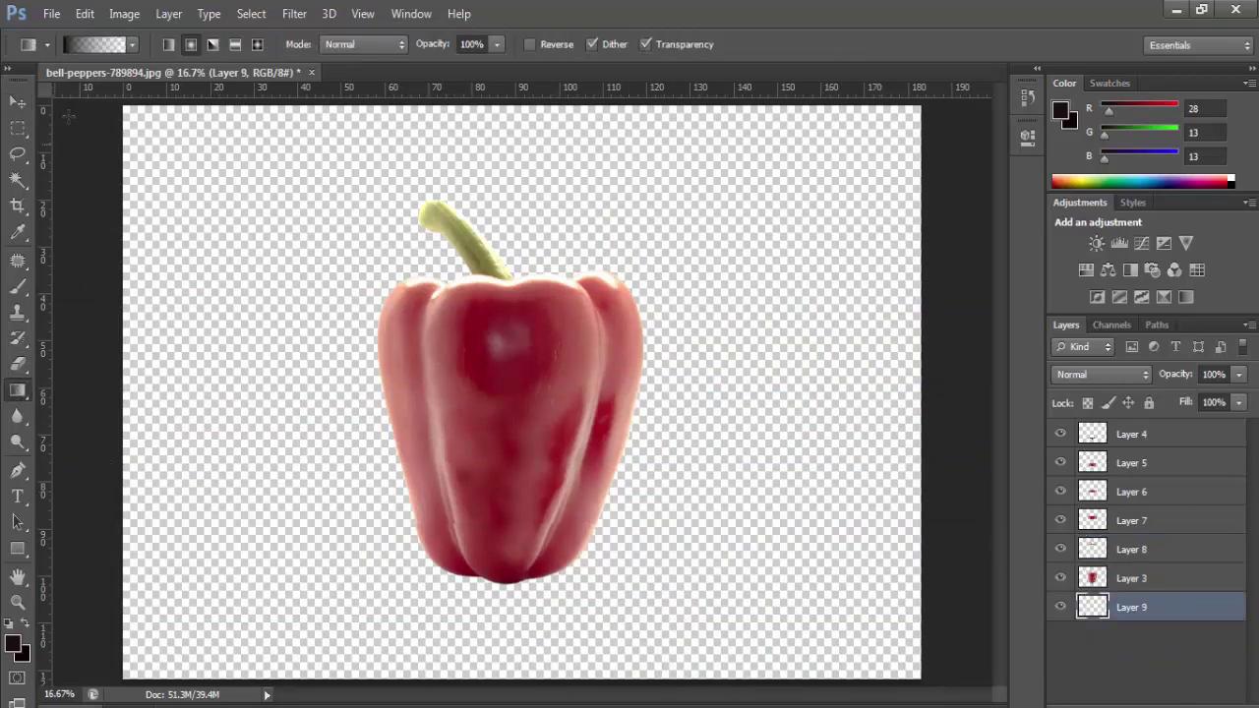
click(94, 49)
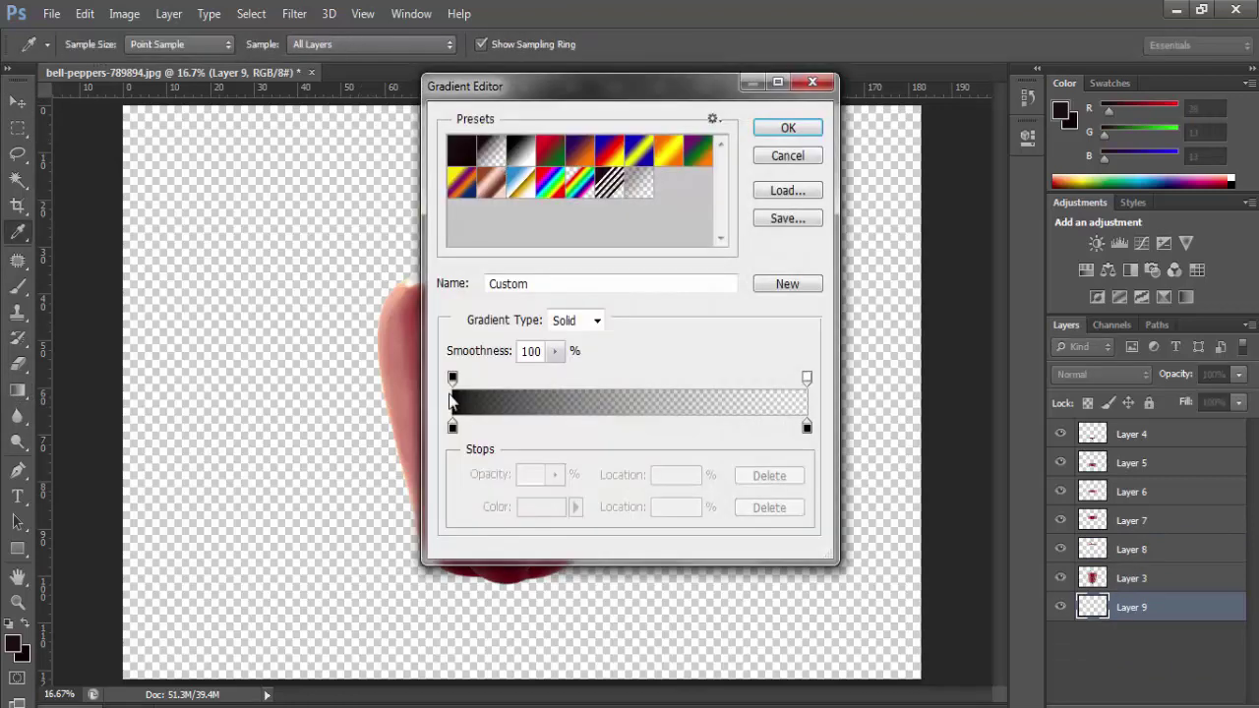
click(807, 426)
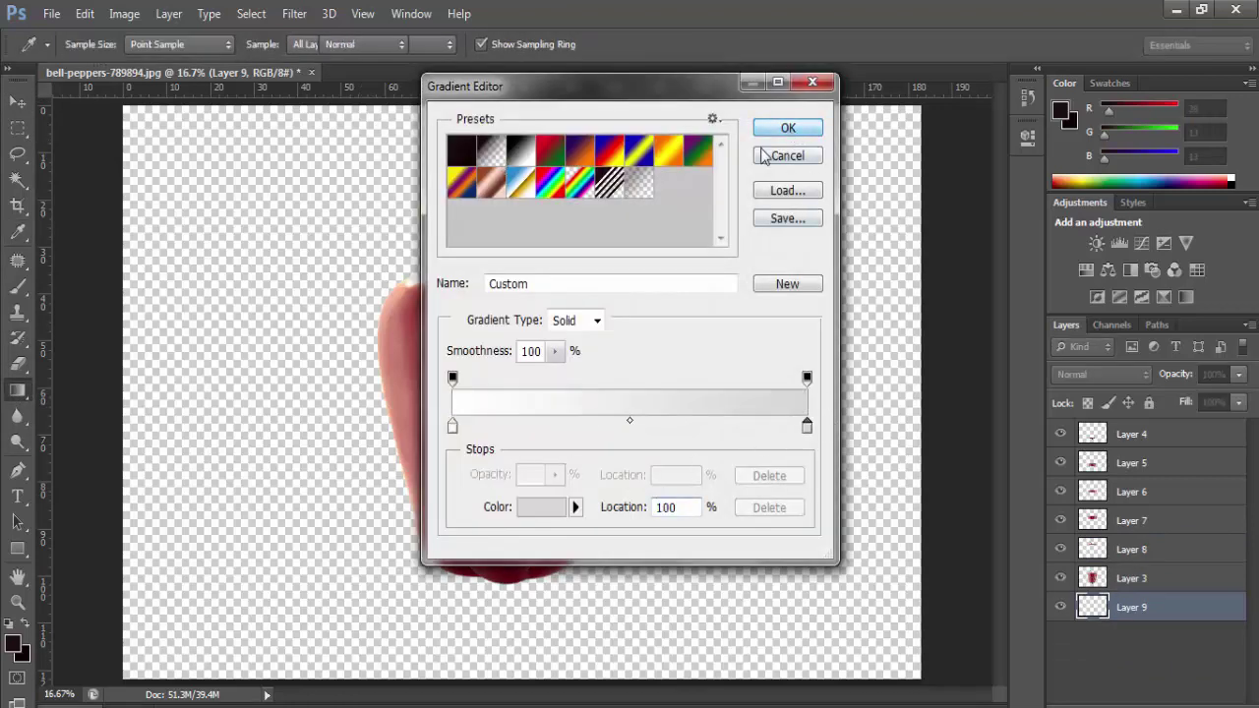
click(791, 130)
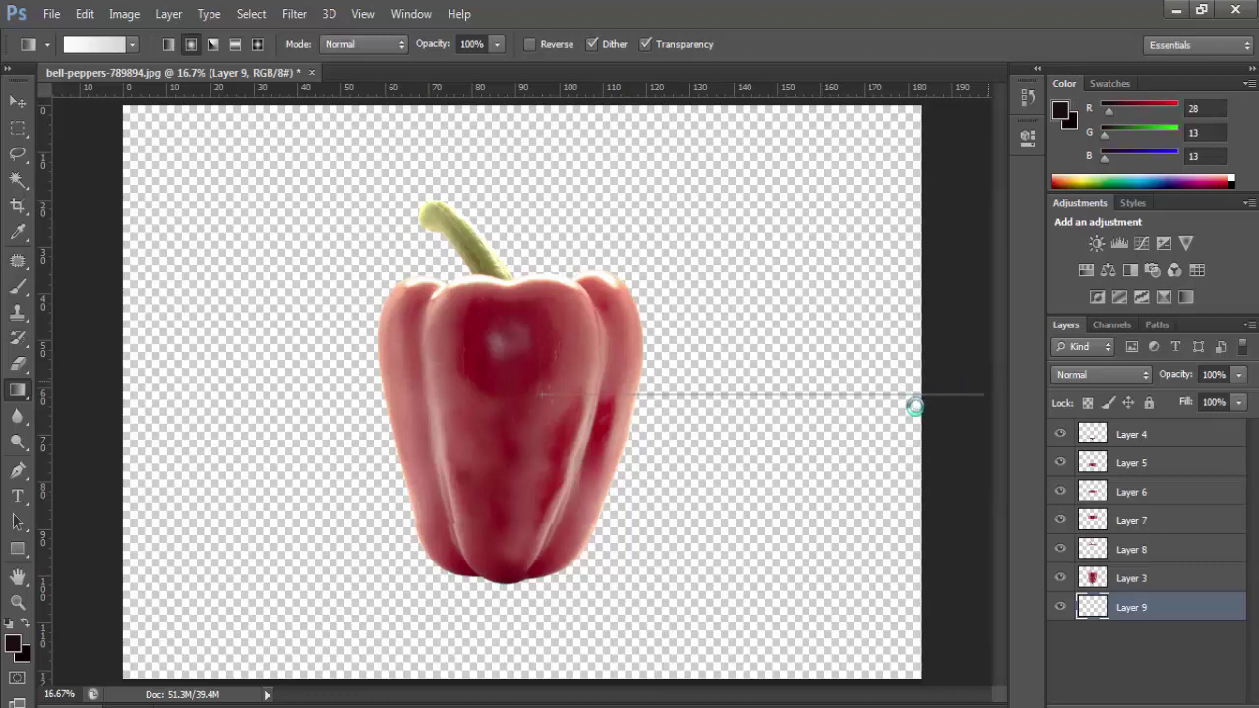
drag(915, 406, 913, 409)
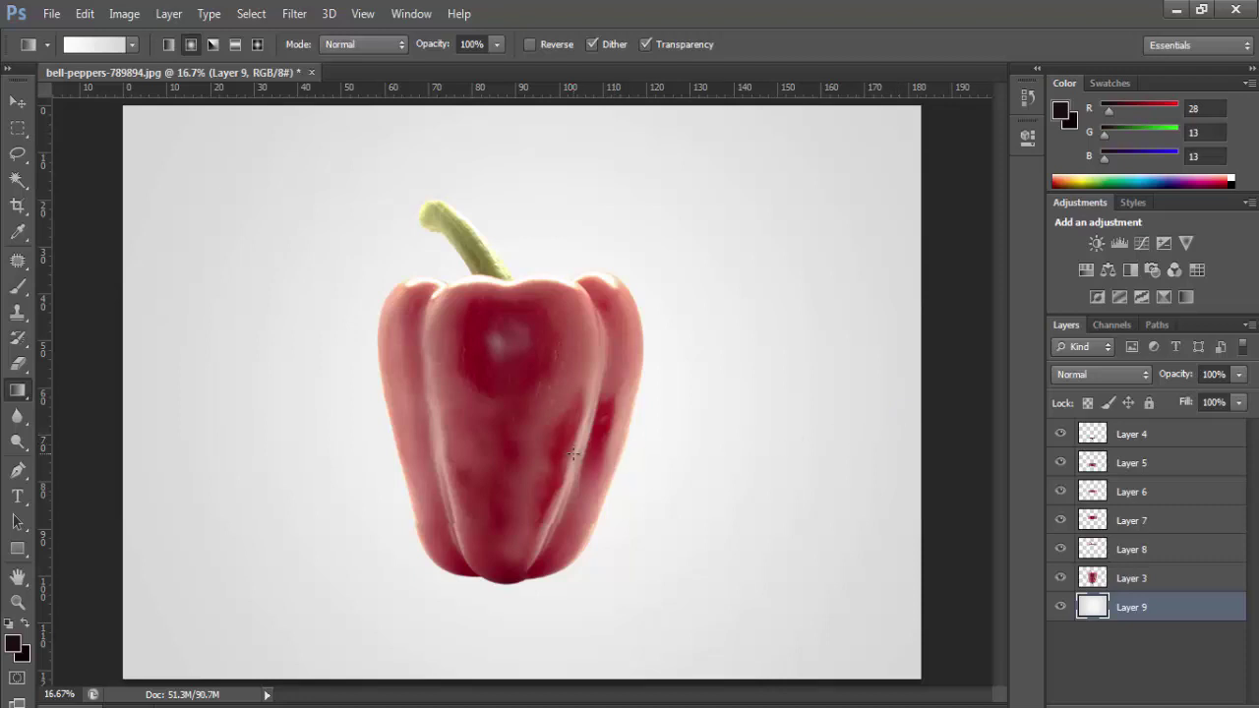
key(v)
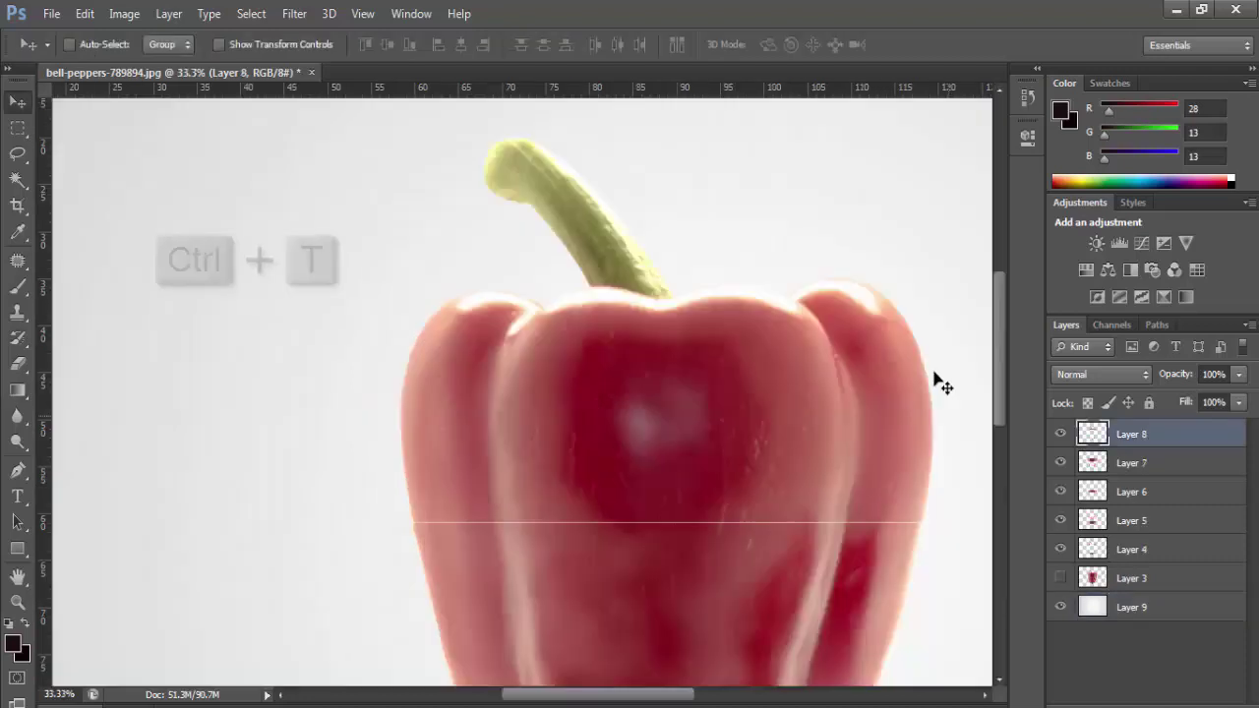
Step: Undo a trial tilt on Layer 8, then raise Layers 7 and 8 by three nudges
key(ctrl+t)
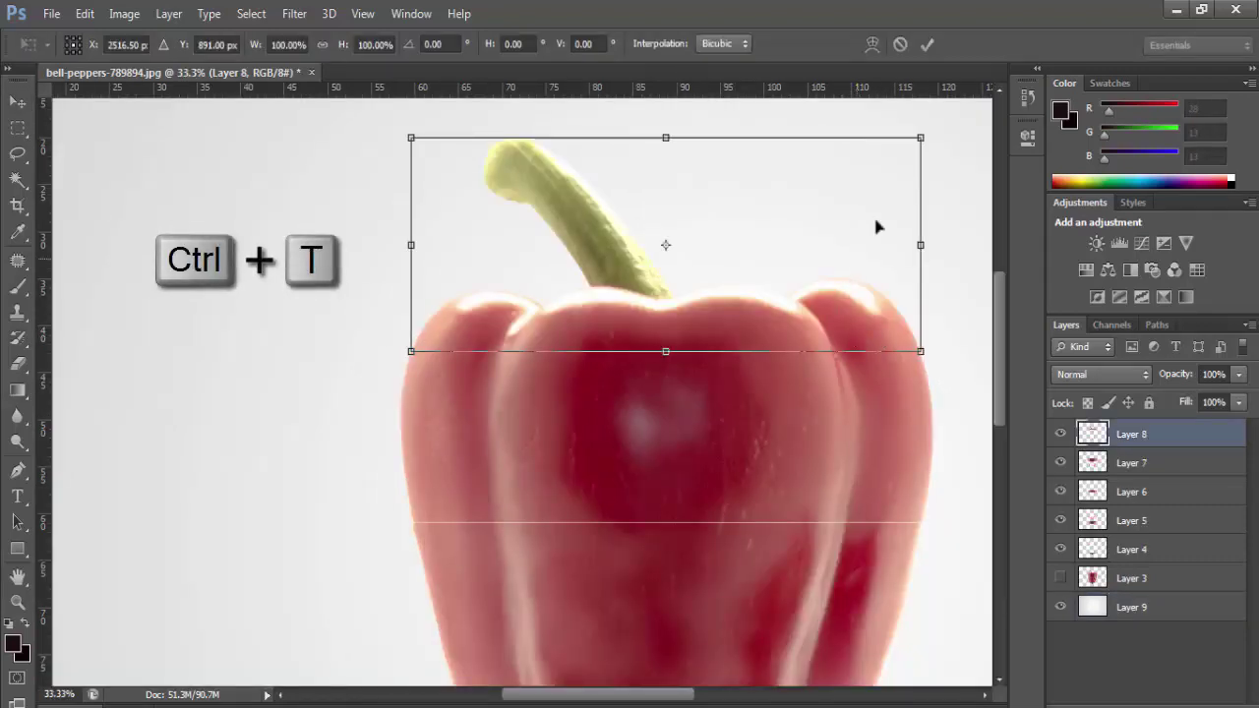
drag(940, 125, 934, 91)
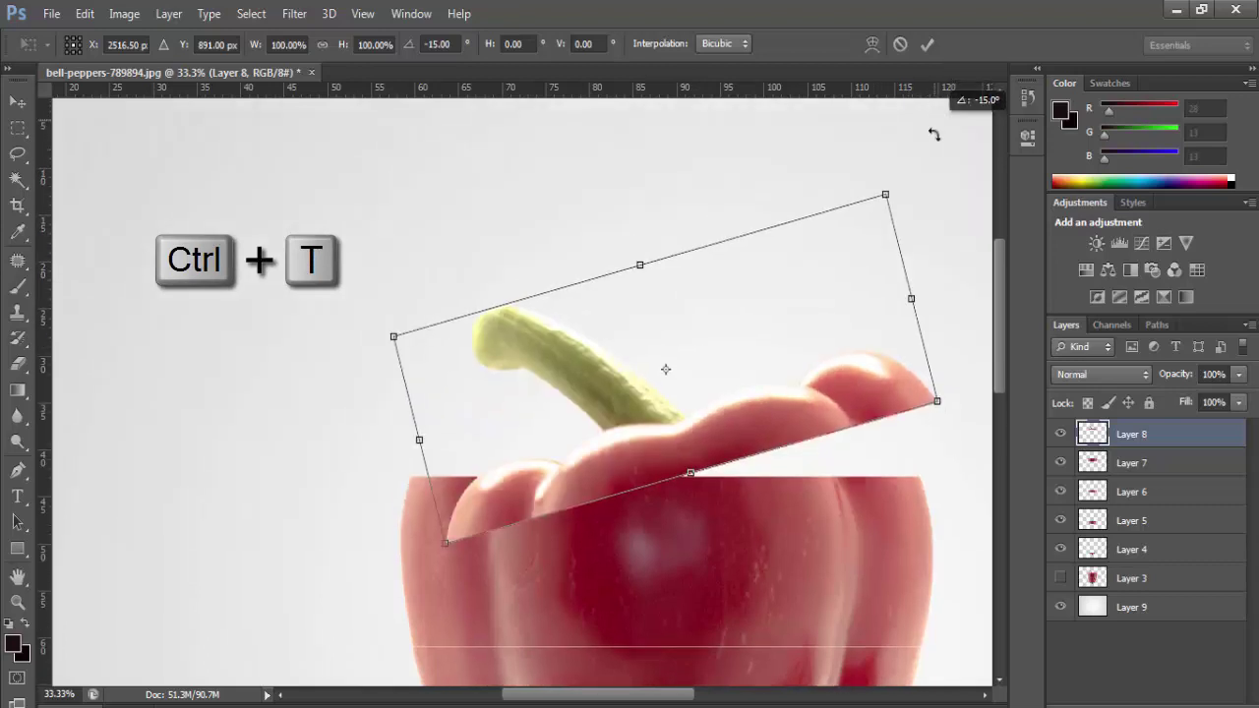
key(ctrl+z)
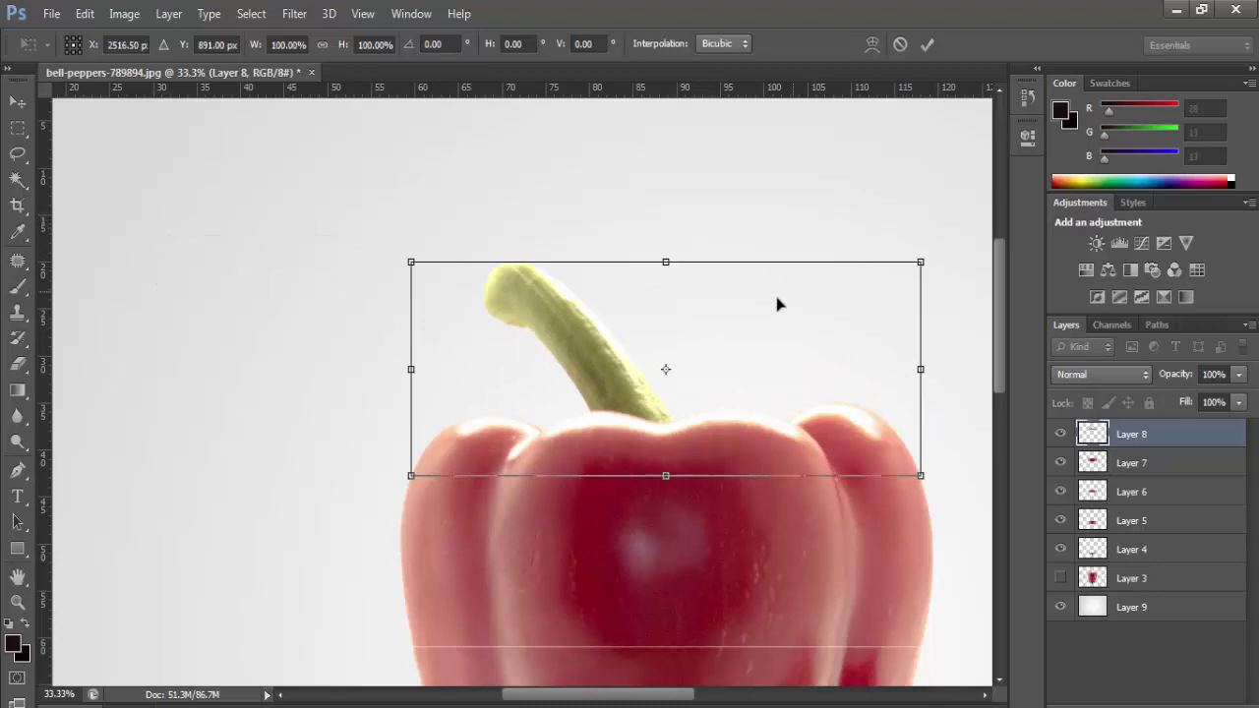
key(Return)
shift+click(1147, 463)
key(Up)
key(Up)
key(Up)
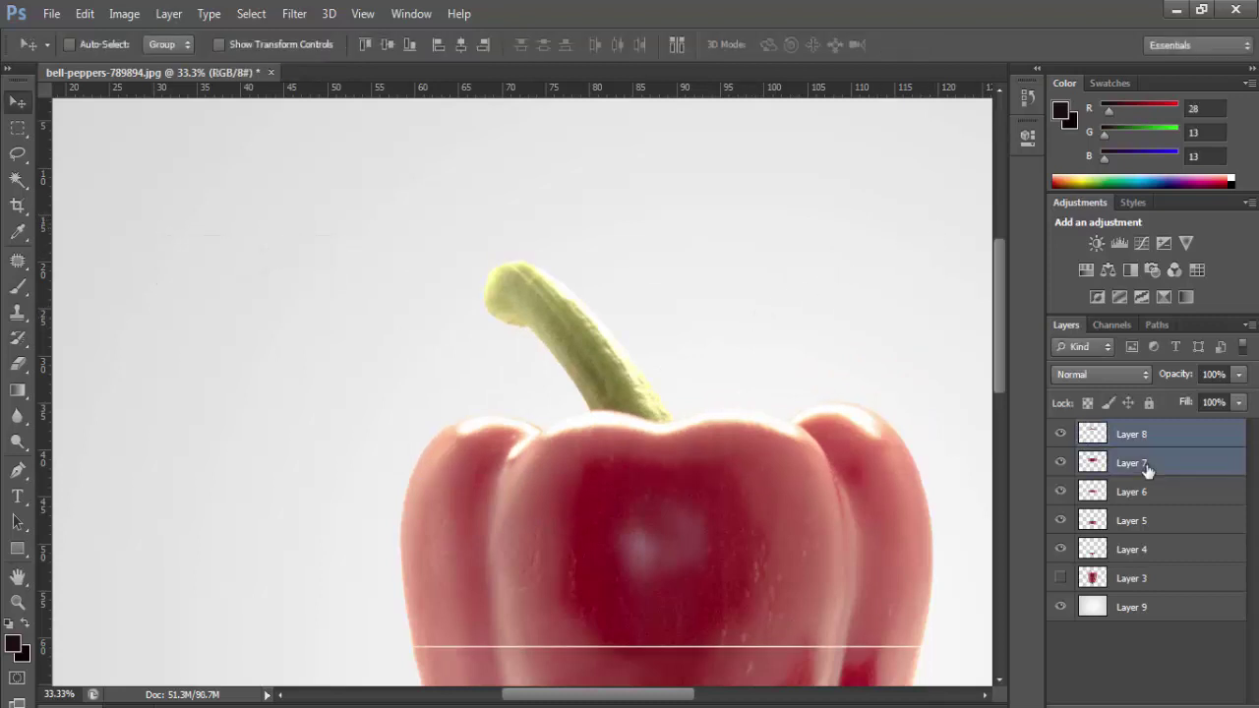
key(Up)
key(Up)
key(Up)
key(Up)
key(Up)
key(Up)
key(Up)
key(Up)
key(Up)
key(Up)
key(Up)
key(Up)
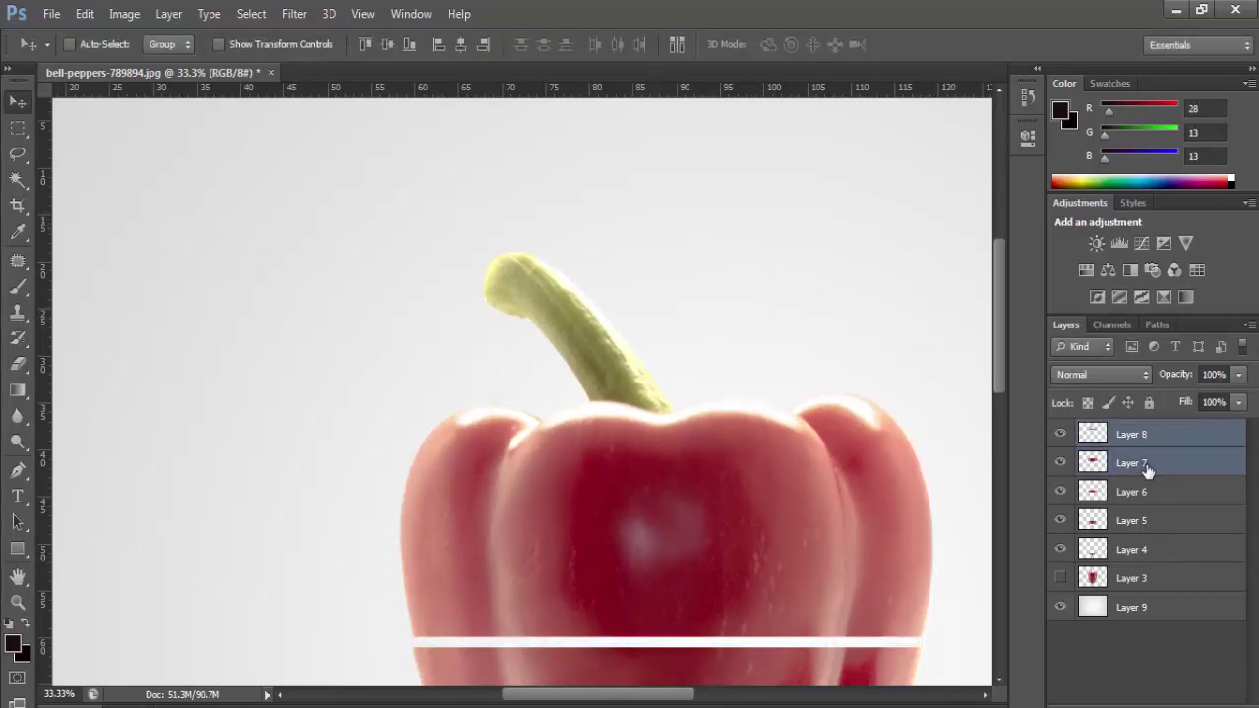
key(Up)
key(Up)
key(Up)
Step: Tilt the stem-top slice about 15° and shift it up and left
click(1139, 438)
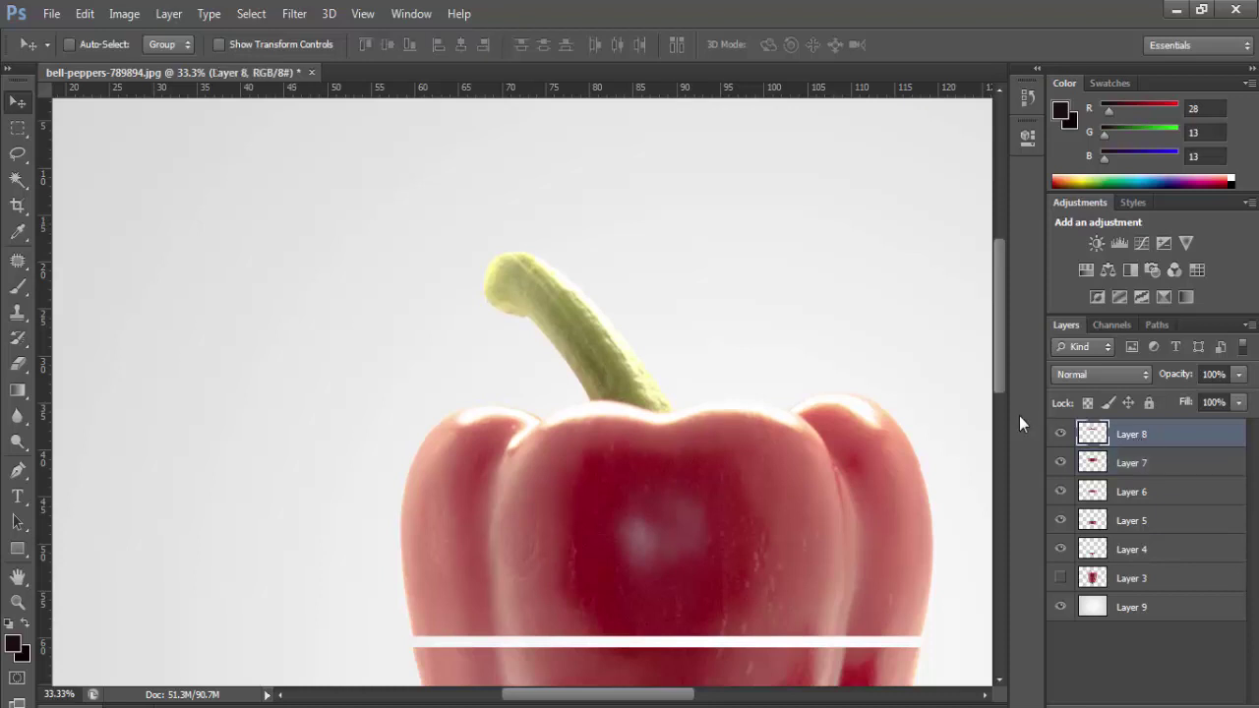
key(ctrl+t)
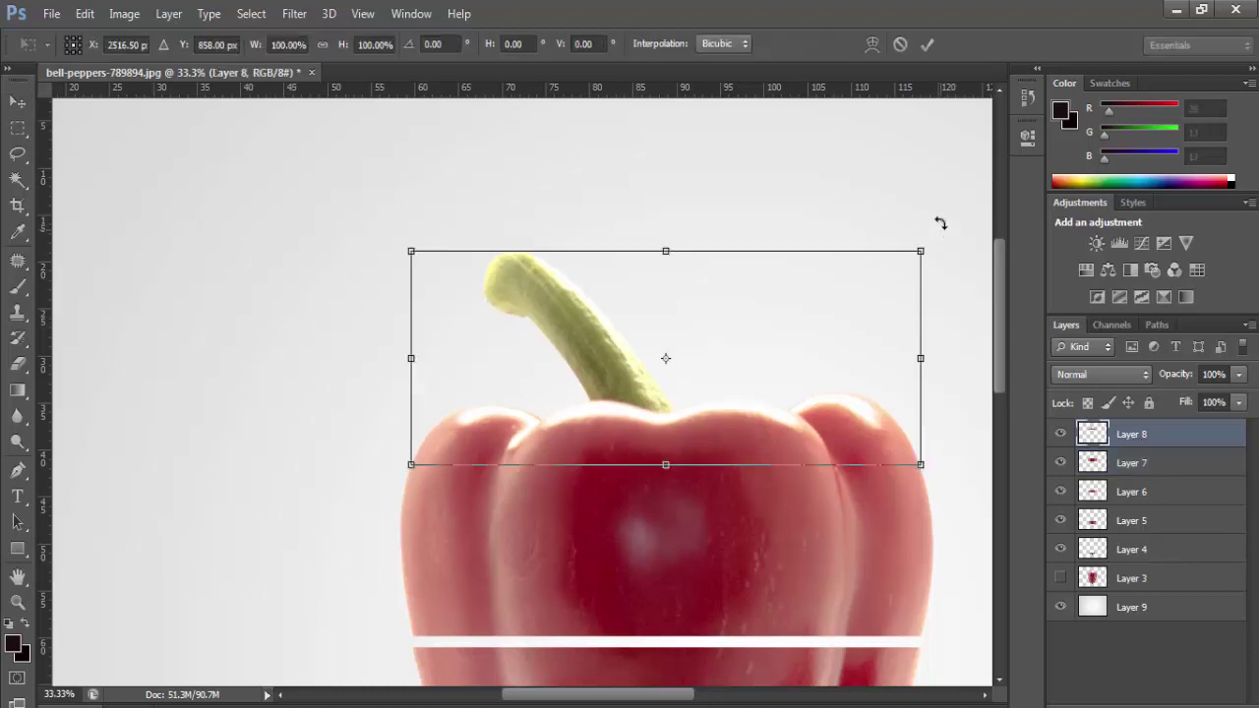
drag(941, 223, 931, 184)
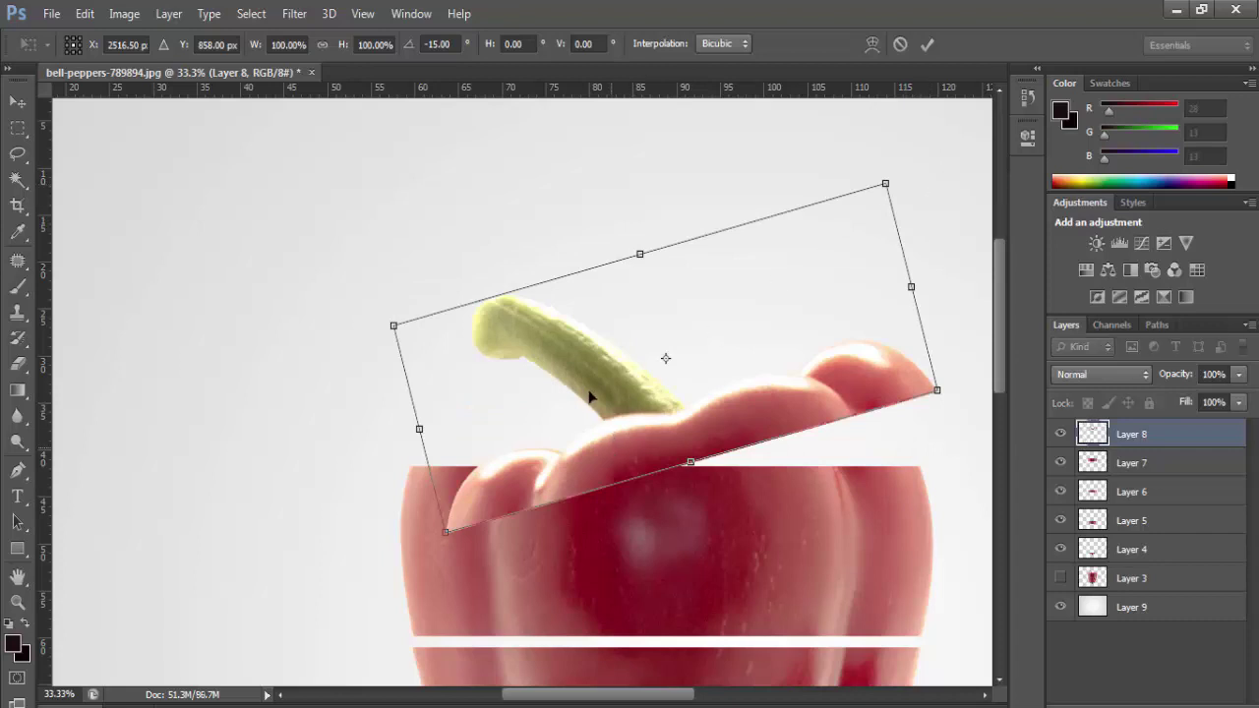
drag(589, 397, 549, 399)
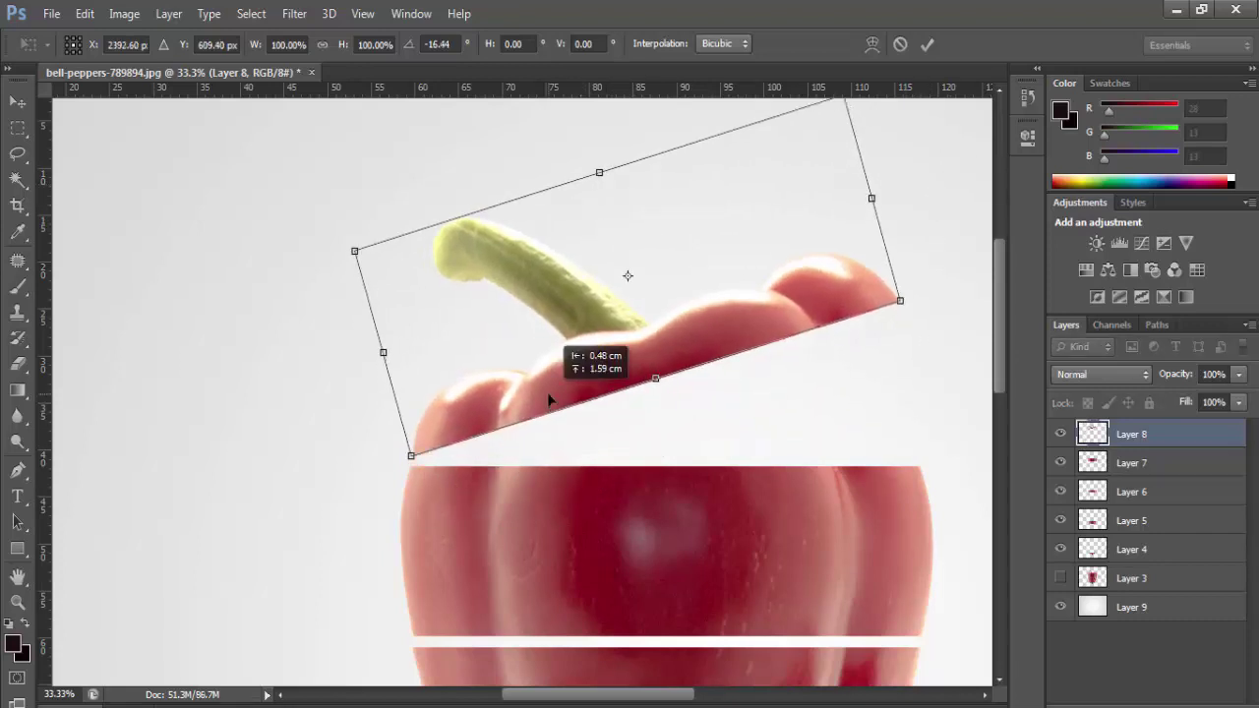
key(Return)
Step: Select the Layer 6 band below the middle slice for free transform
scroll(728, 554, down, 5)
ctrl+click(728, 554)
key(ctrl+t)
Step: Rotate the Layer 6 band counter-clockwise instead of clockwise
drag(897, 496, 890, 541)
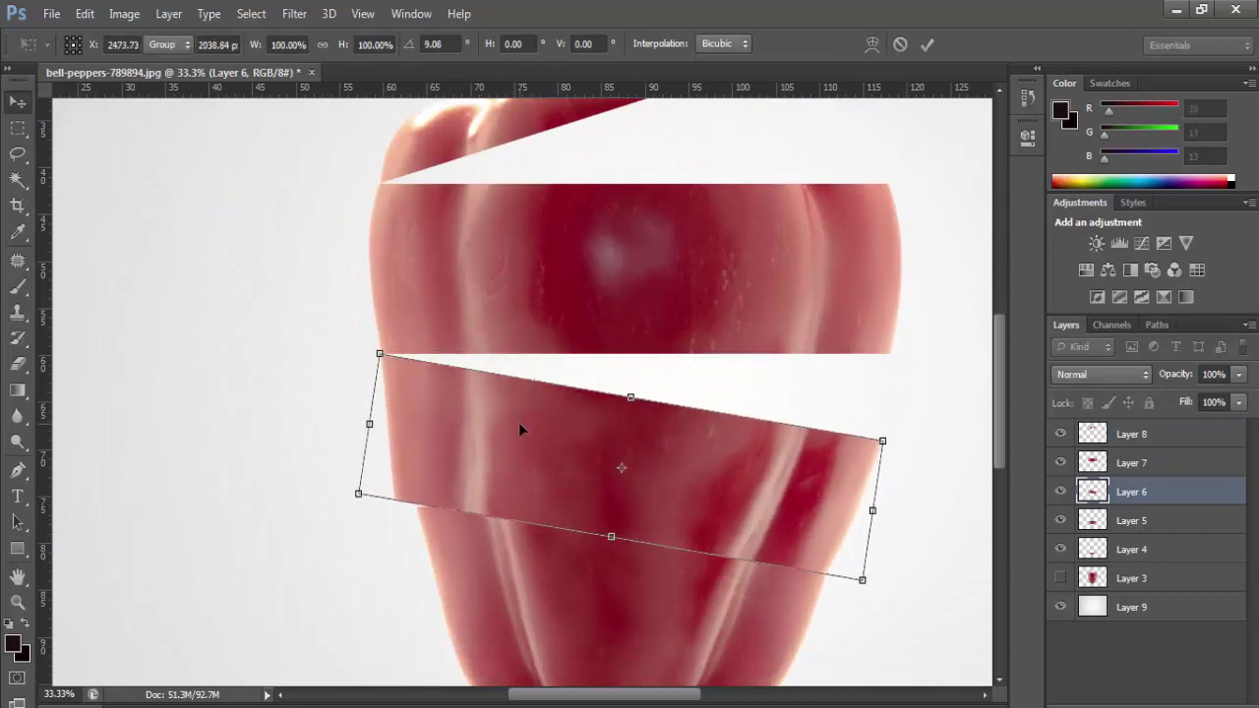
key(Escape)
key(ctrl+t)
drag(374, 512, 374, 548)
key(Return)
Step: Tilt the Layer 5 band clockwise and move the bottom Layer 4 piece lower
drag(672, 603, 655, 467)
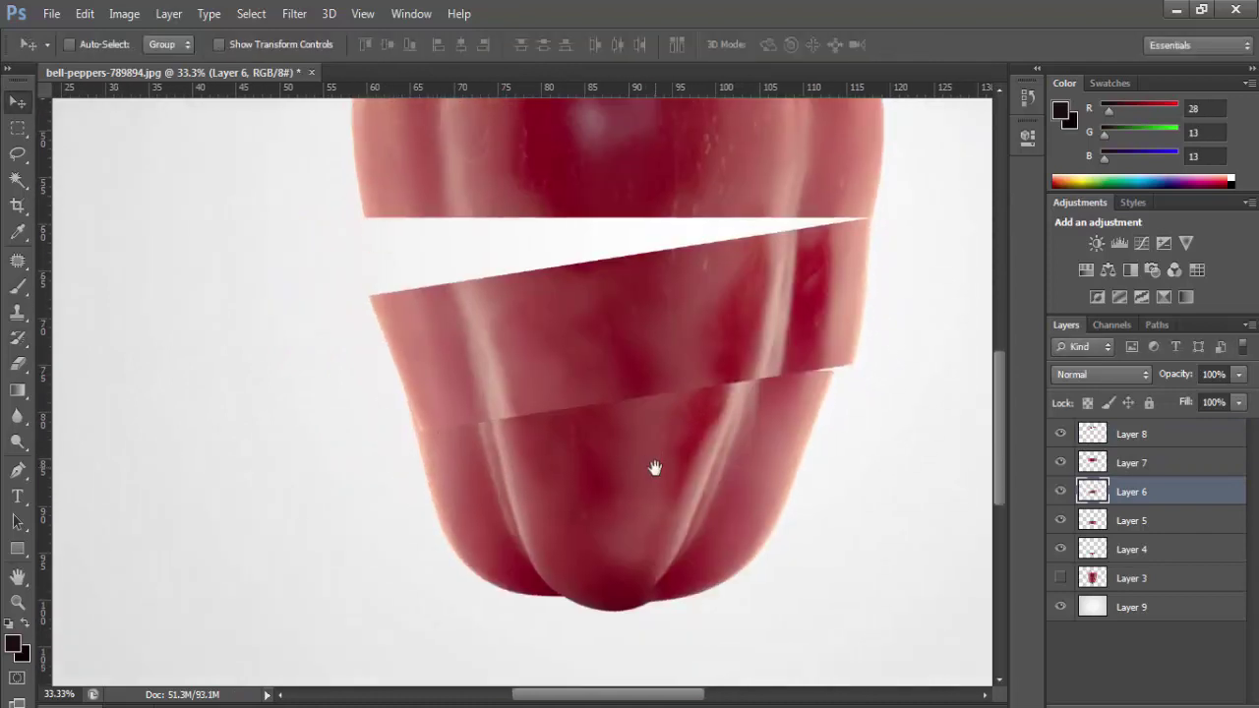
ctrl+click(752, 515)
key(ctrl+t)
drag(907, 591, 907, 605)
key(Return)
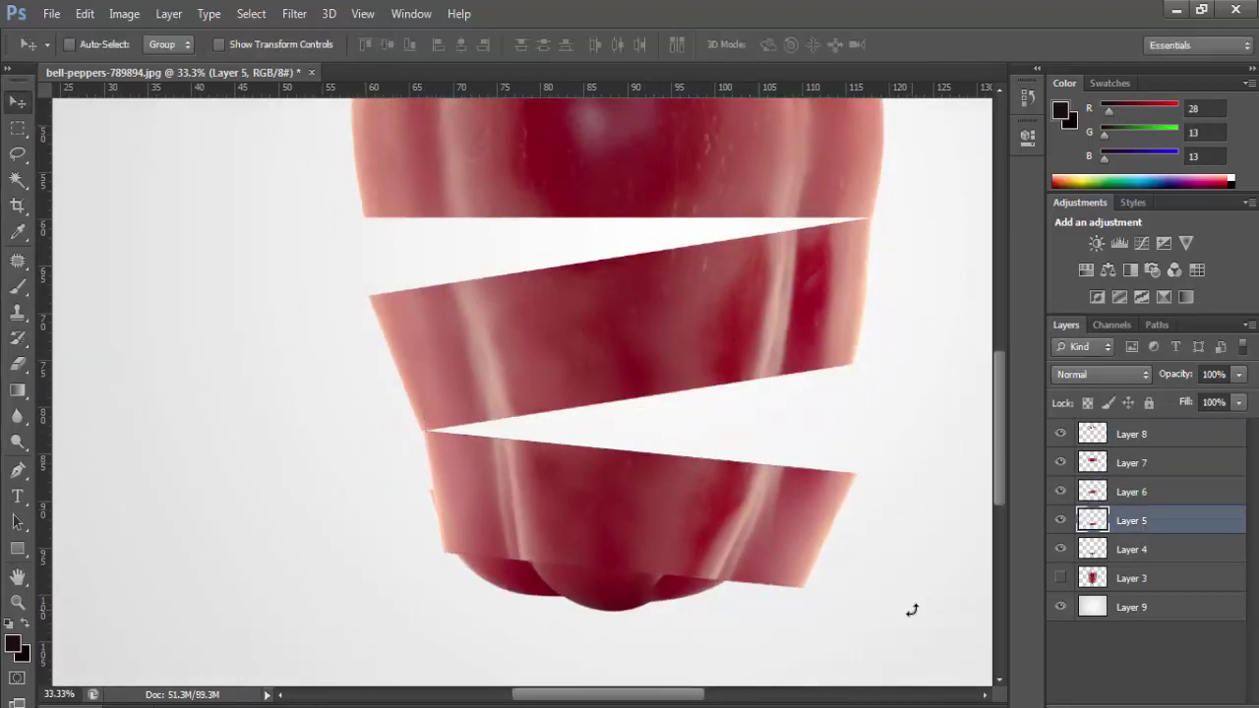
drag(621, 582, 621, 600)
Step: Scroll the view and select the background, middle slice, then the top stem slice
scroll(621, 600, down, 1)
scroll(609, 503, up, 2)
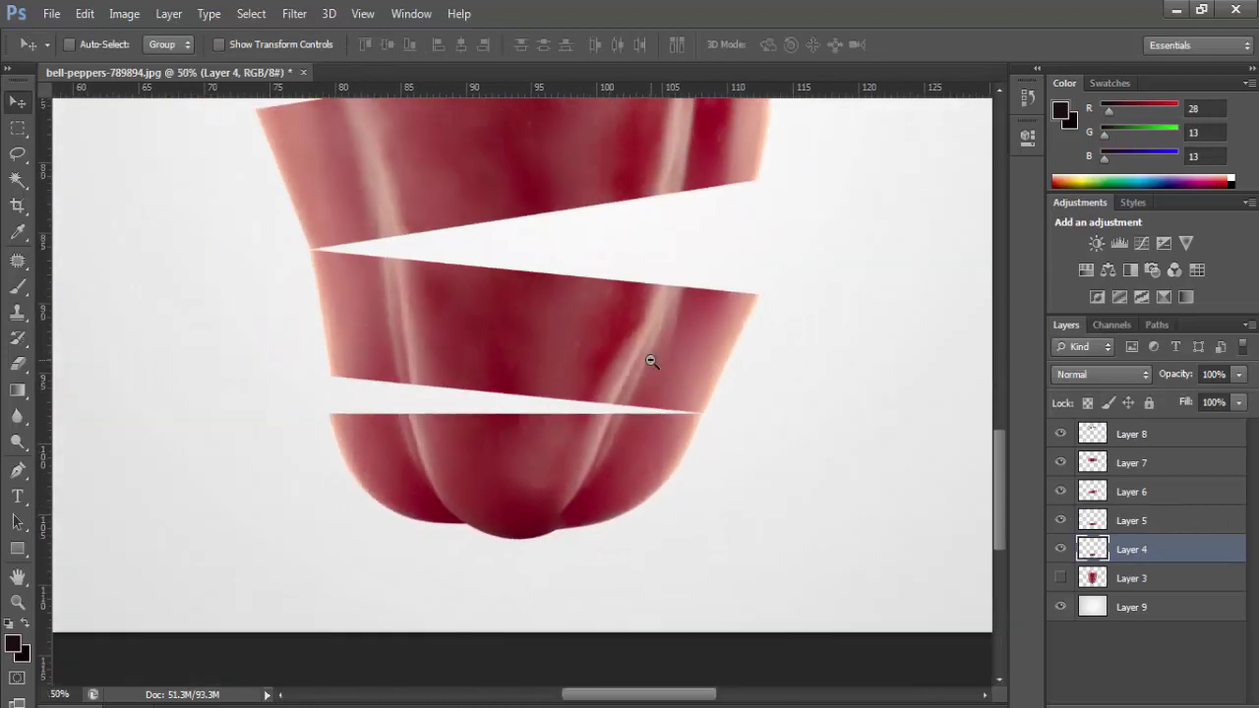
scroll(651, 361, down, 1)
scroll(652, 361, down, 1)
scroll(651, 361, down, 1)
scroll(651, 360, down, 1)
ctrl+click(651, 360)
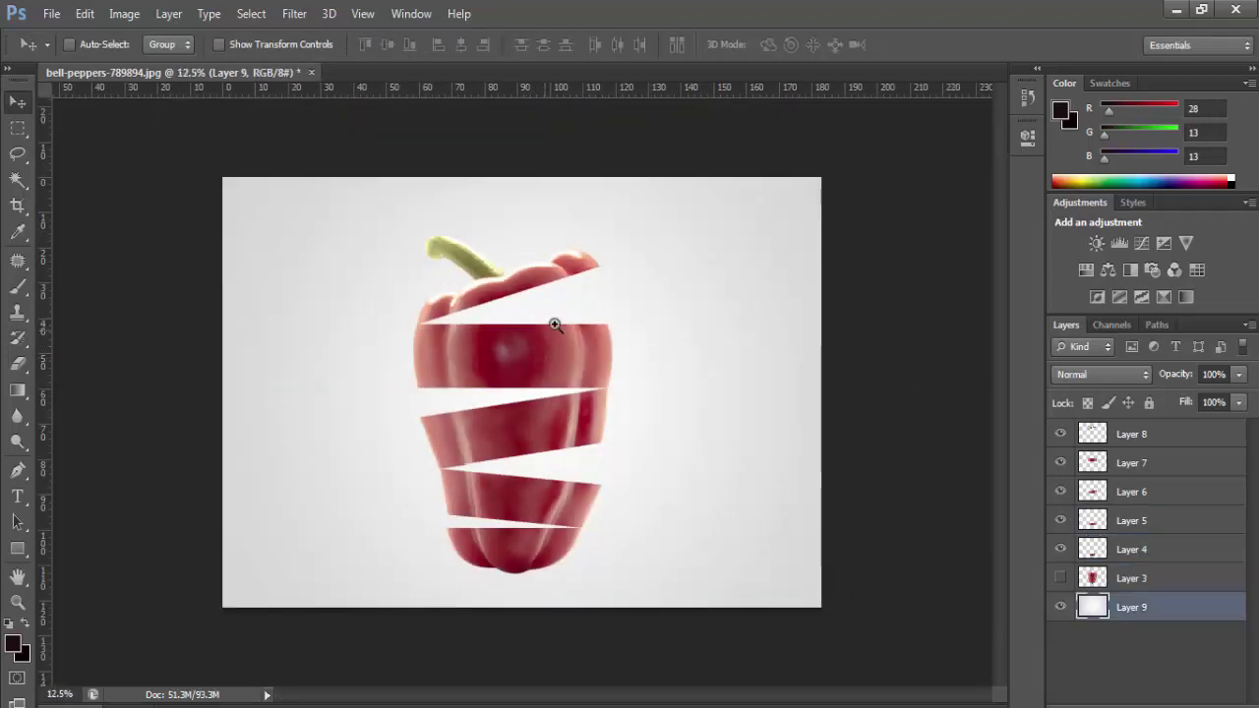
scroll(554, 325, up, 1)
scroll(555, 320, up, 1)
scroll(555, 318, up, 1)
ctrl+click(555, 293)
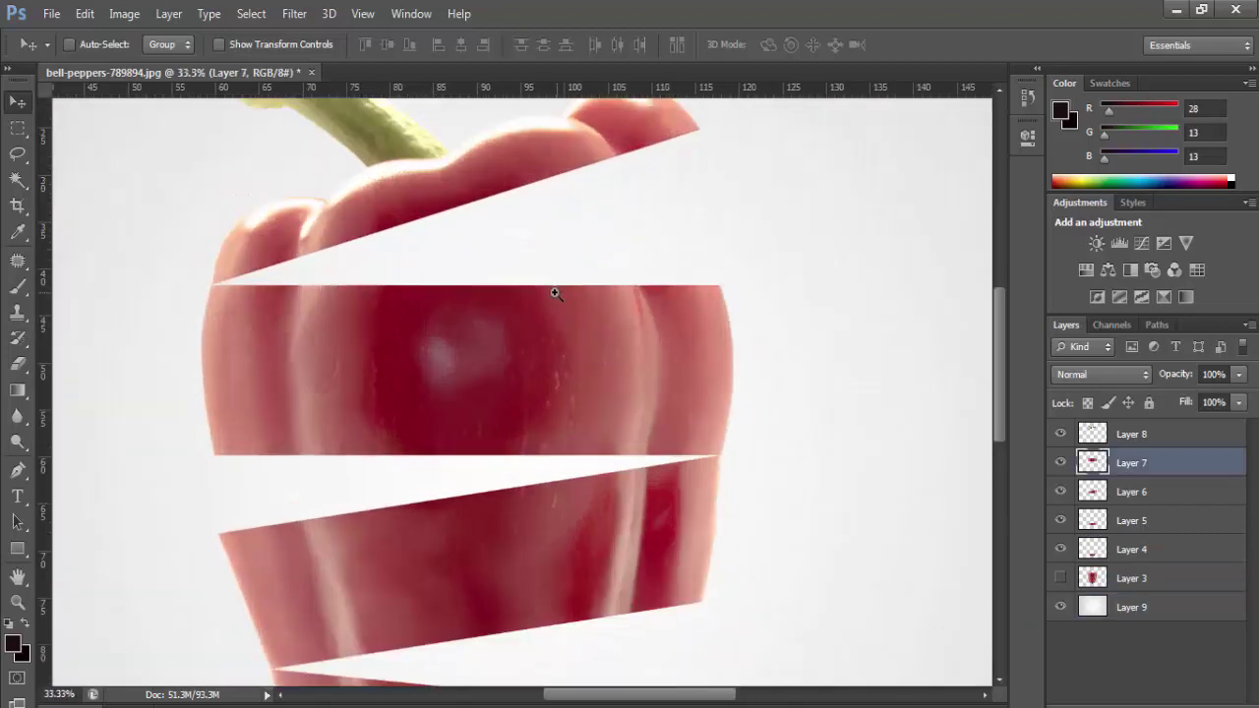
scroll(555, 293, up, 1)
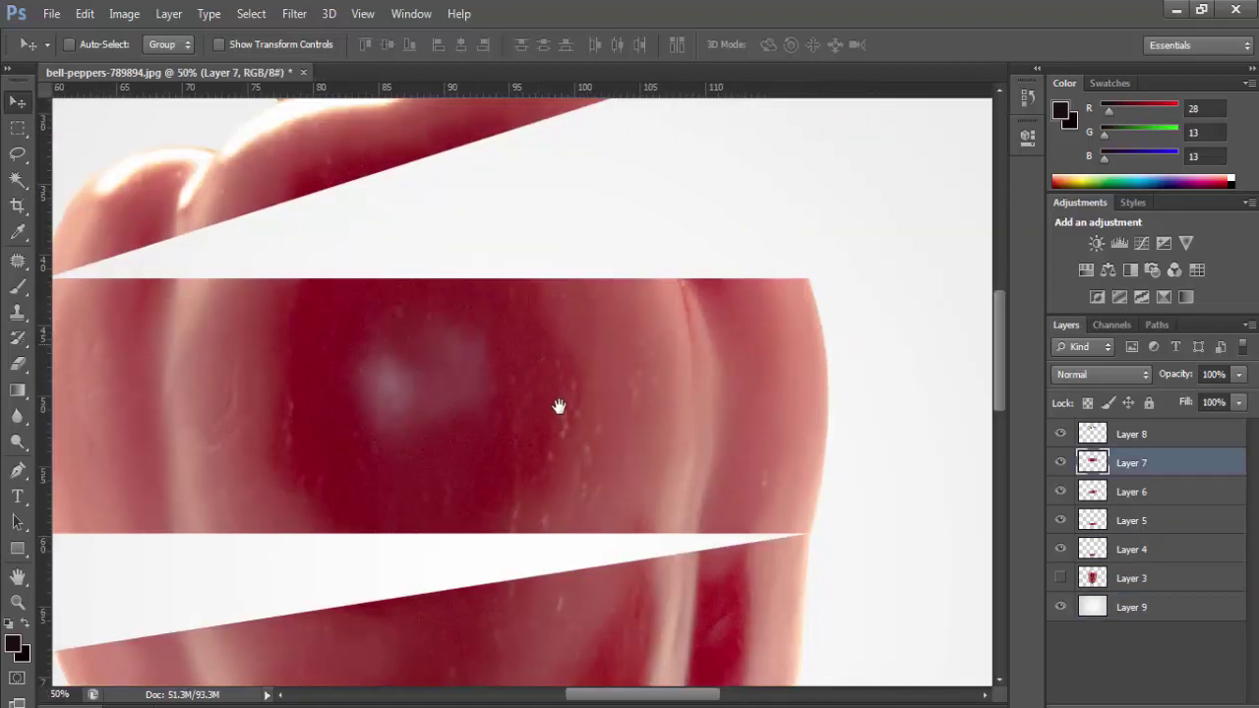
scroll(556, 407, down, 1)
scroll(596, 449, up, 1)
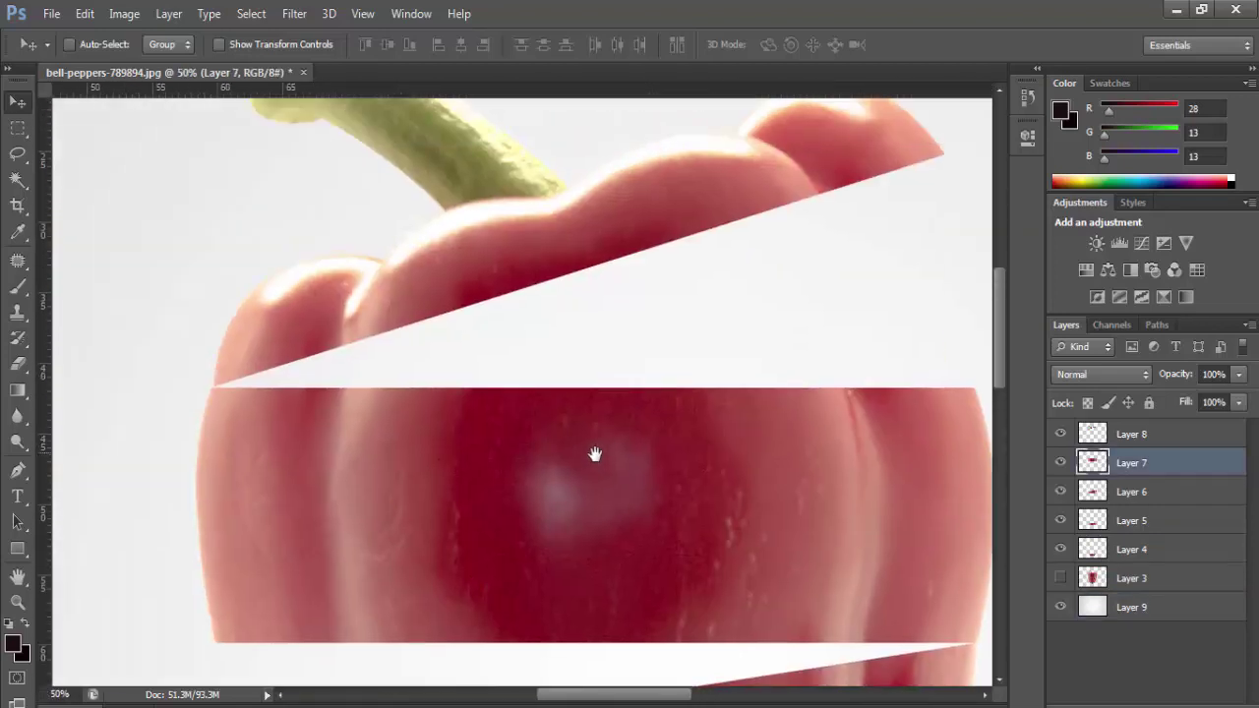
click(1185, 441)
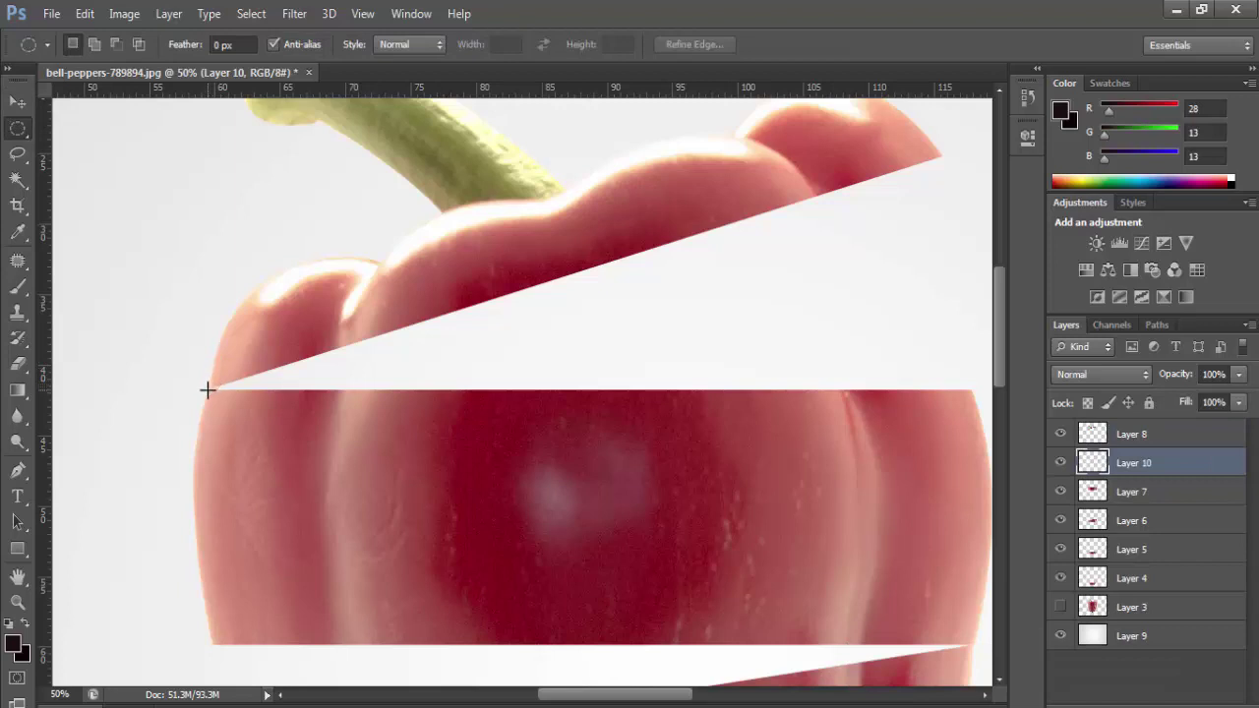
Step: Draw a thin elliptical marquee across the gap above the middle slice
drag(206, 390, 983, 333)
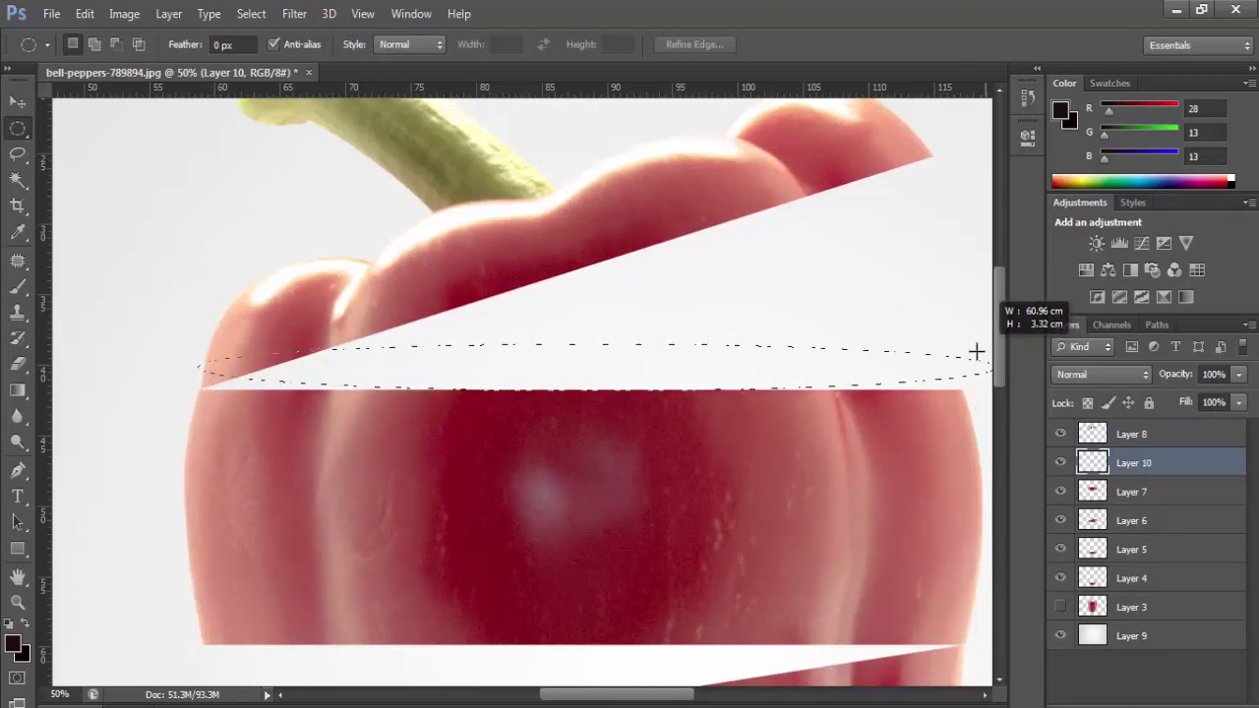
drag(983, 334, 966, 354)
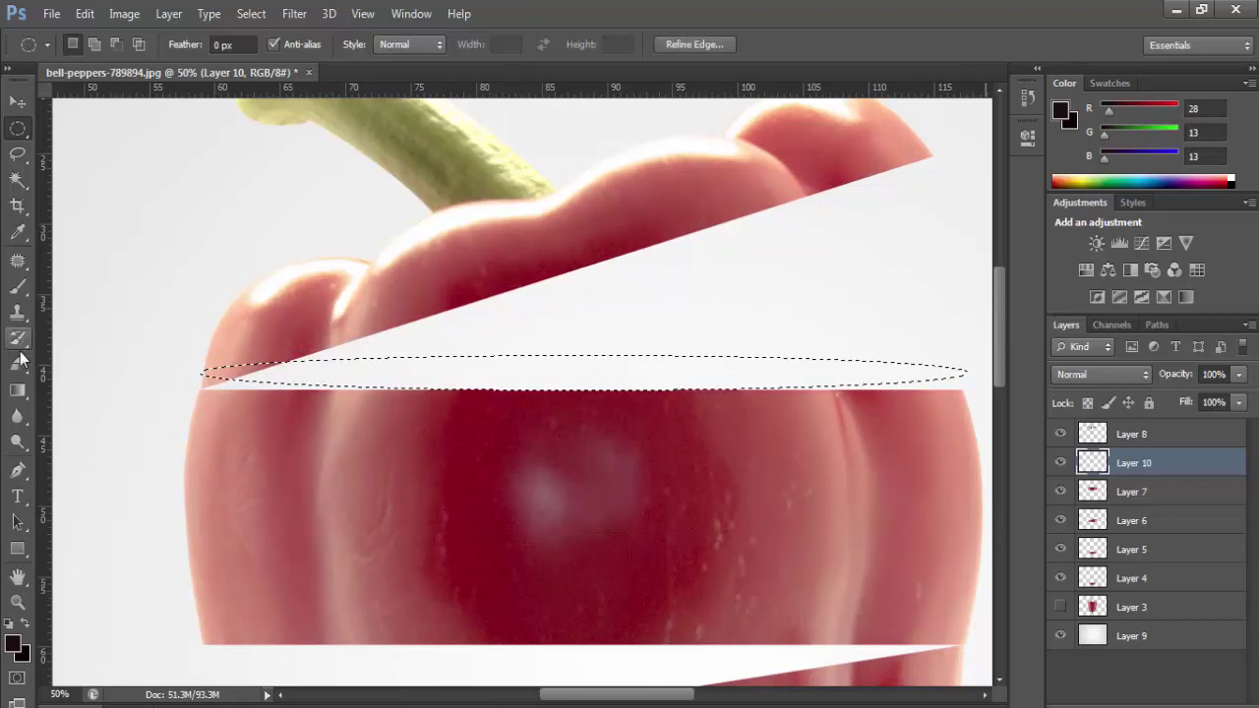
click(18, 366)
Step: Fill the ellipse with a dark red gradient edited from the Red, Green preset, then deselect
click(18, 391)
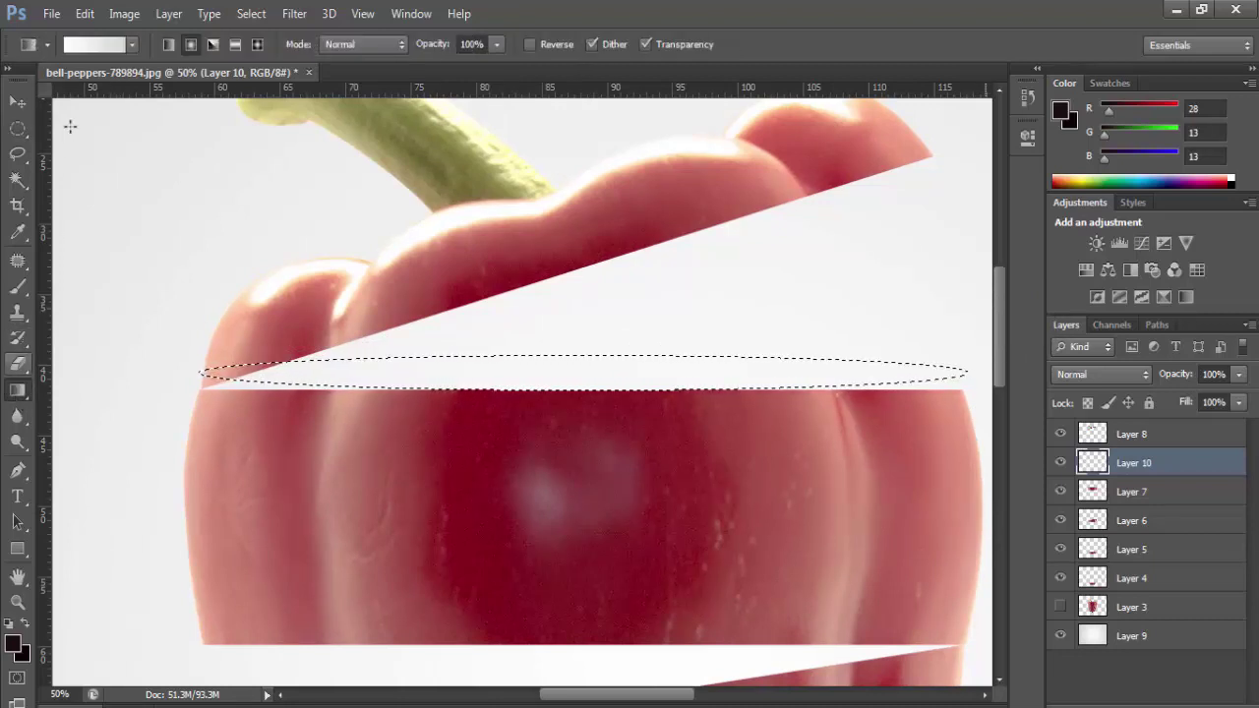
click(110, 45)
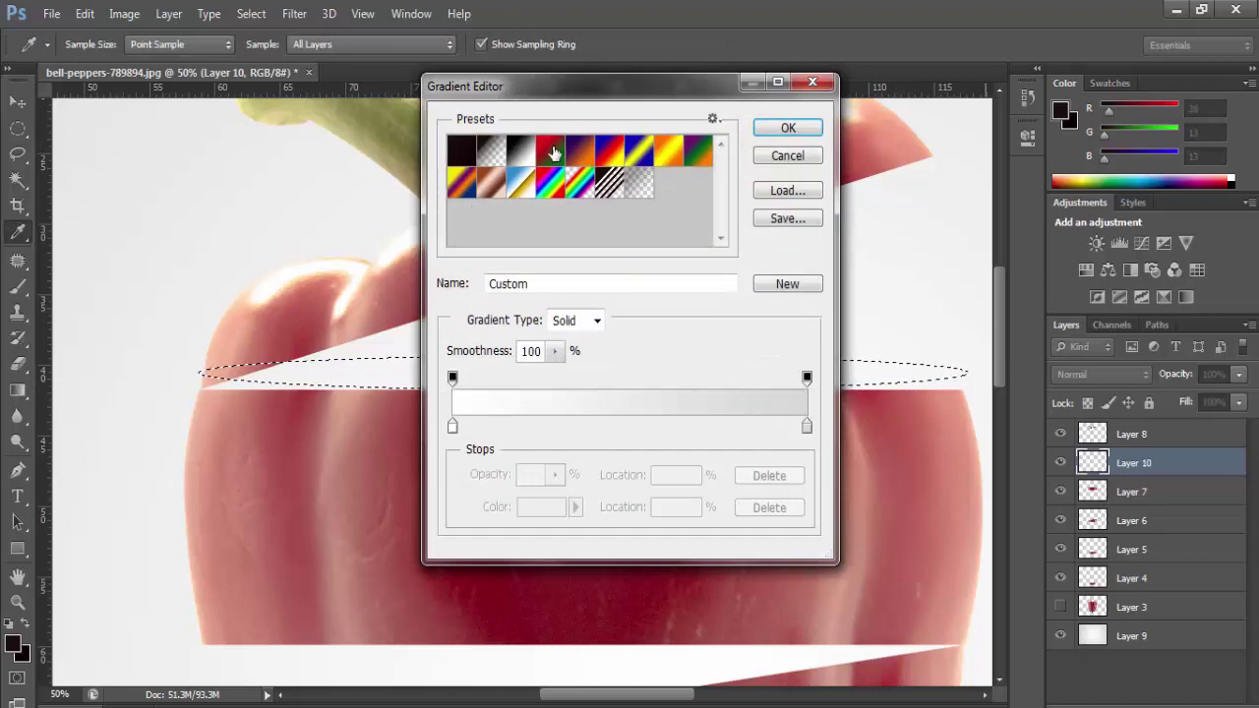
click(551, 151)
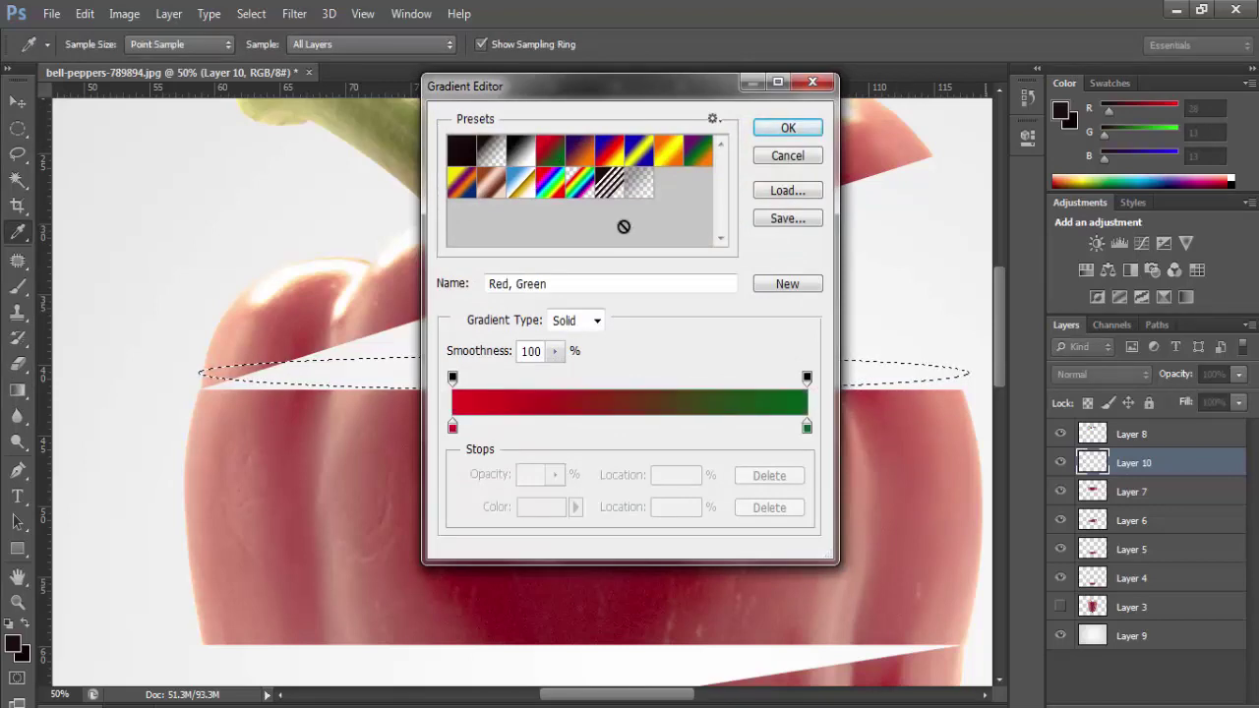
double_click(807, 430)
click(640, 422)
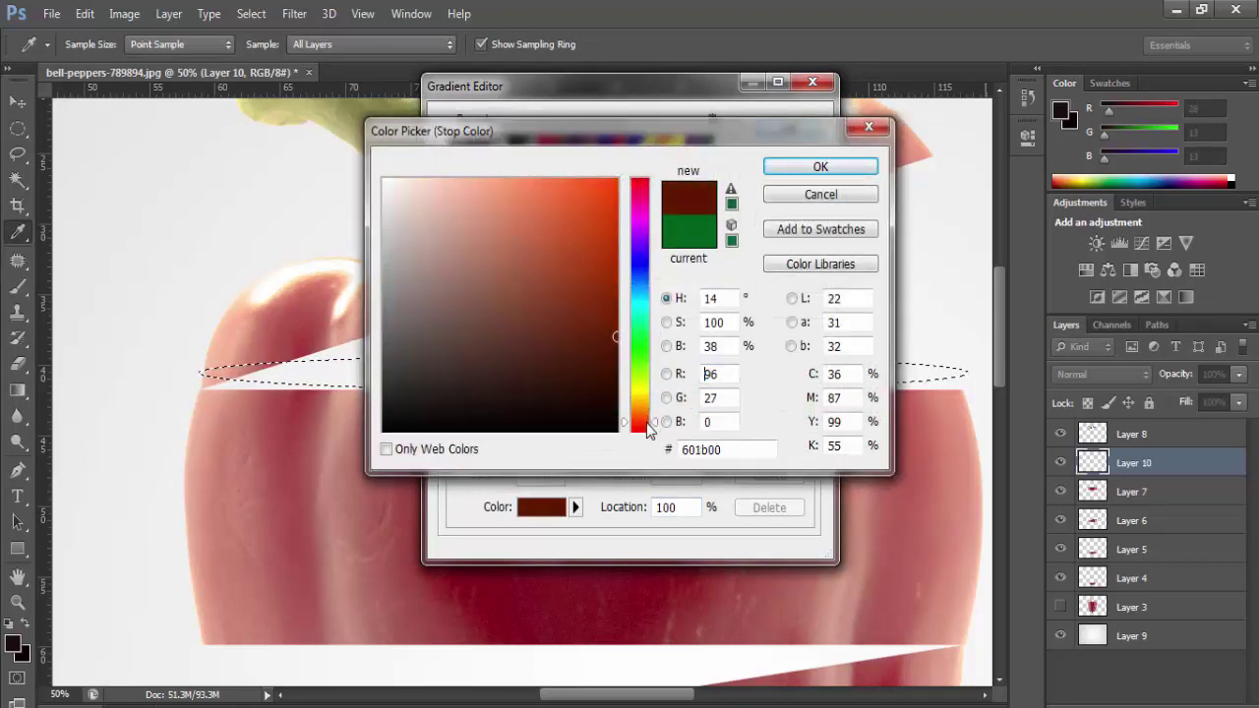
click(590, 262)
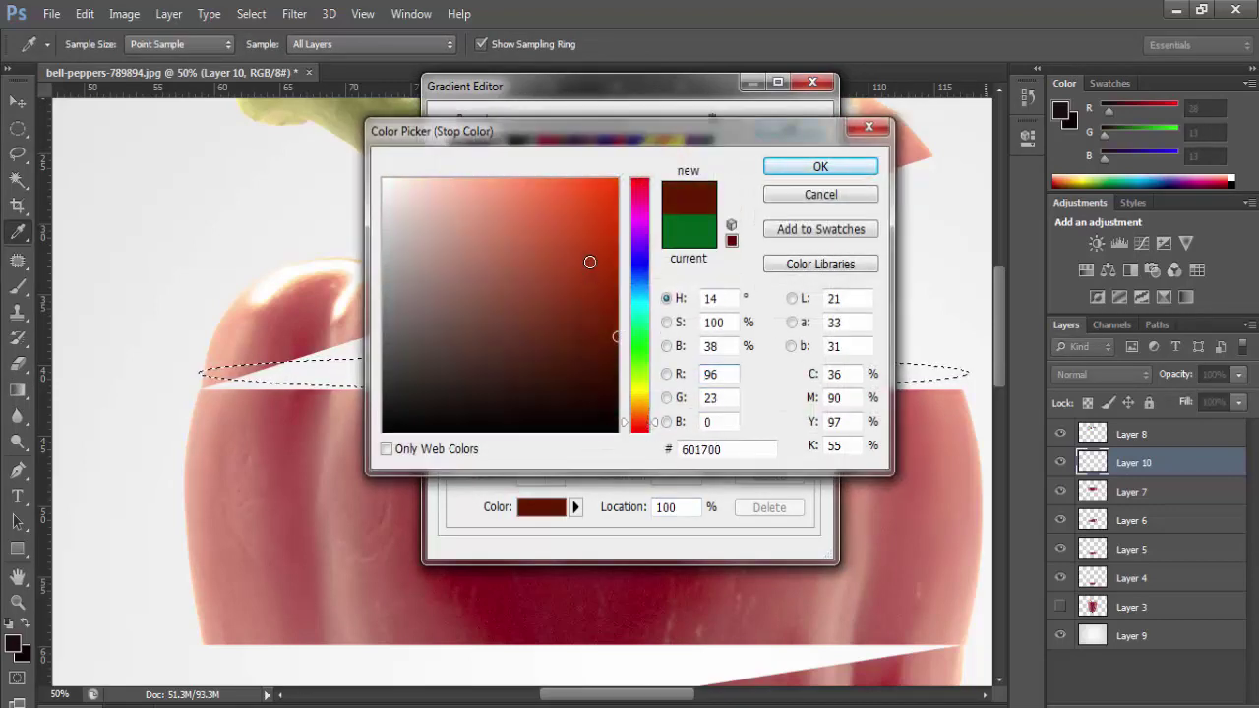
click(846, 165)
click(797, 128)
drag(621, 346, 624, 380)
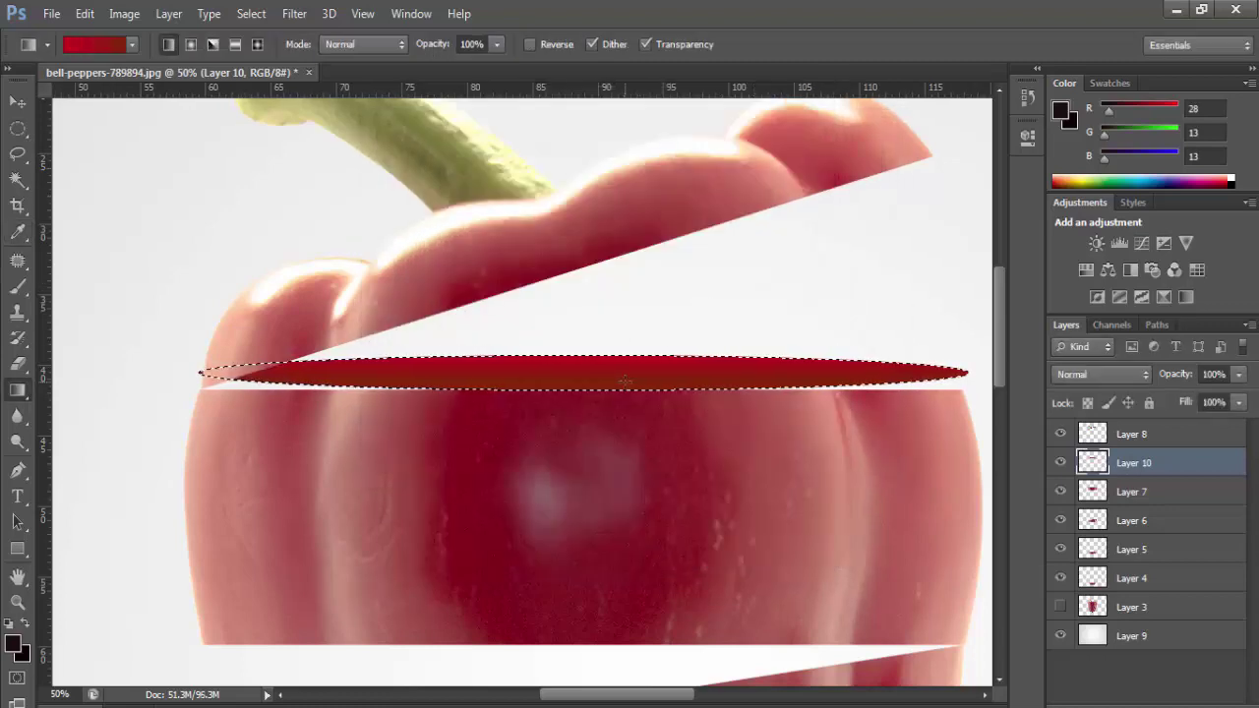
key(ctrl+d)
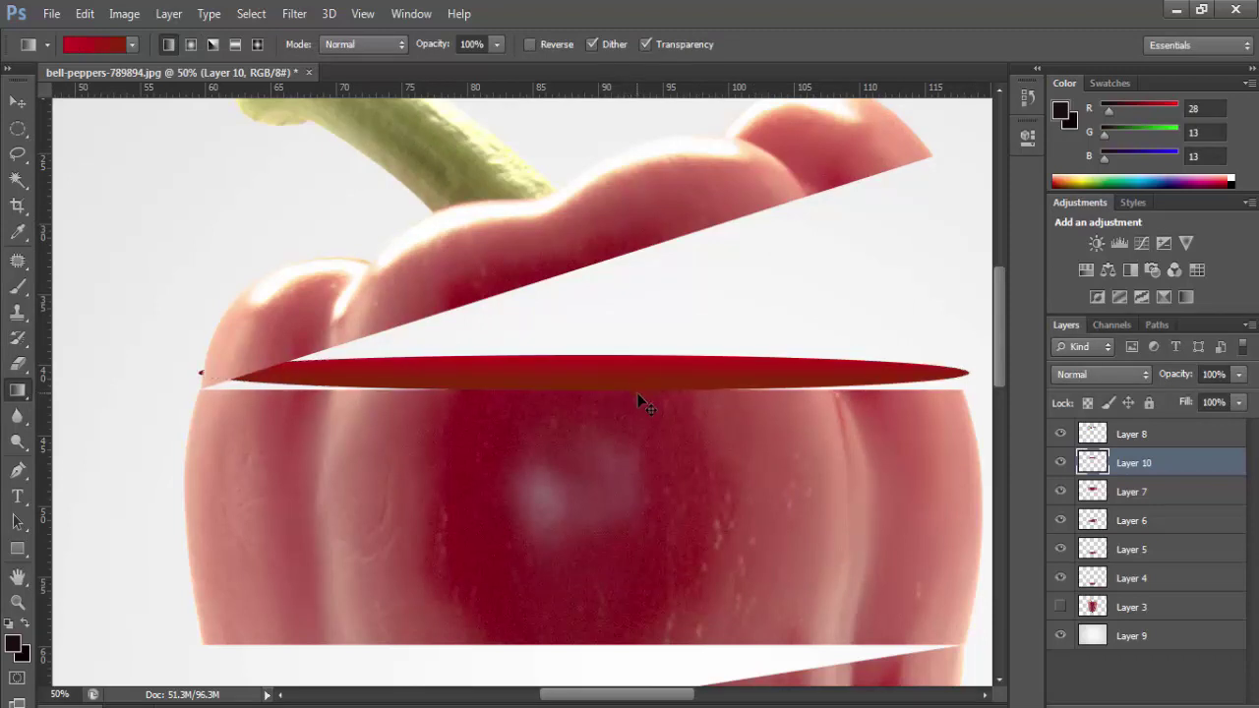
Step: Make the red ellipse taller and slightly narrower to fit the pepper, then zoom out
key(ctrl+t)
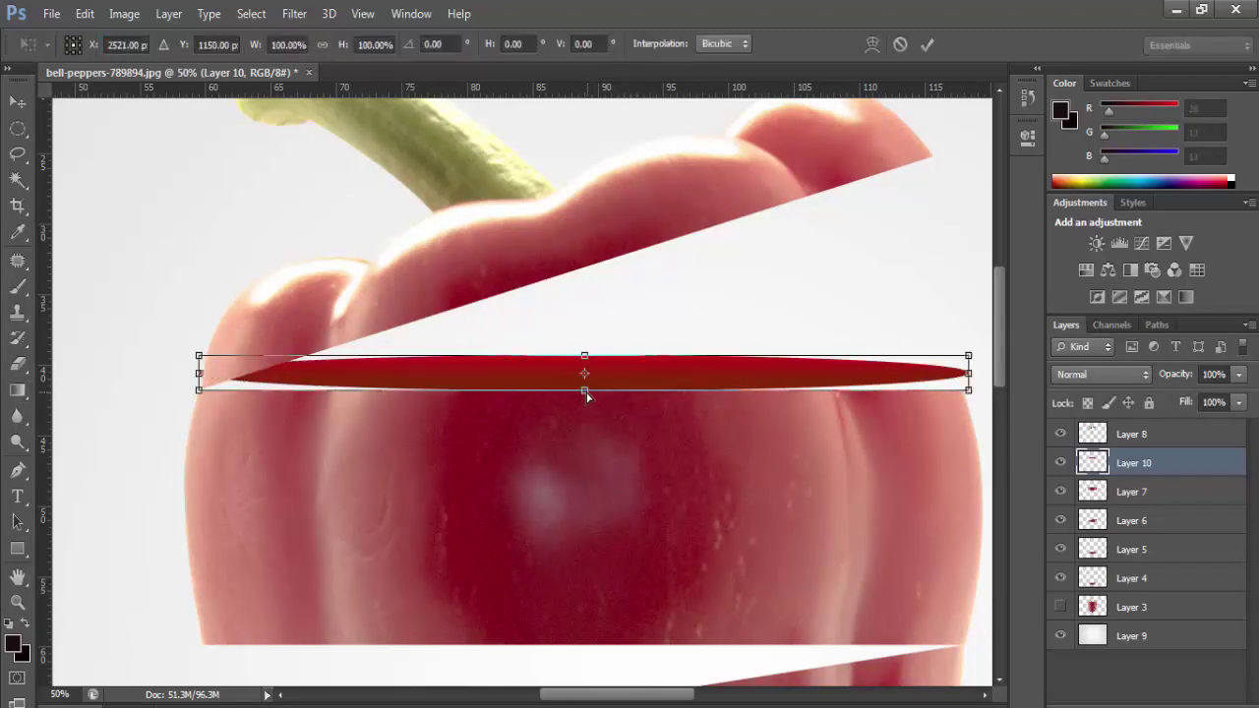
drag(584, 390, 584, 411)
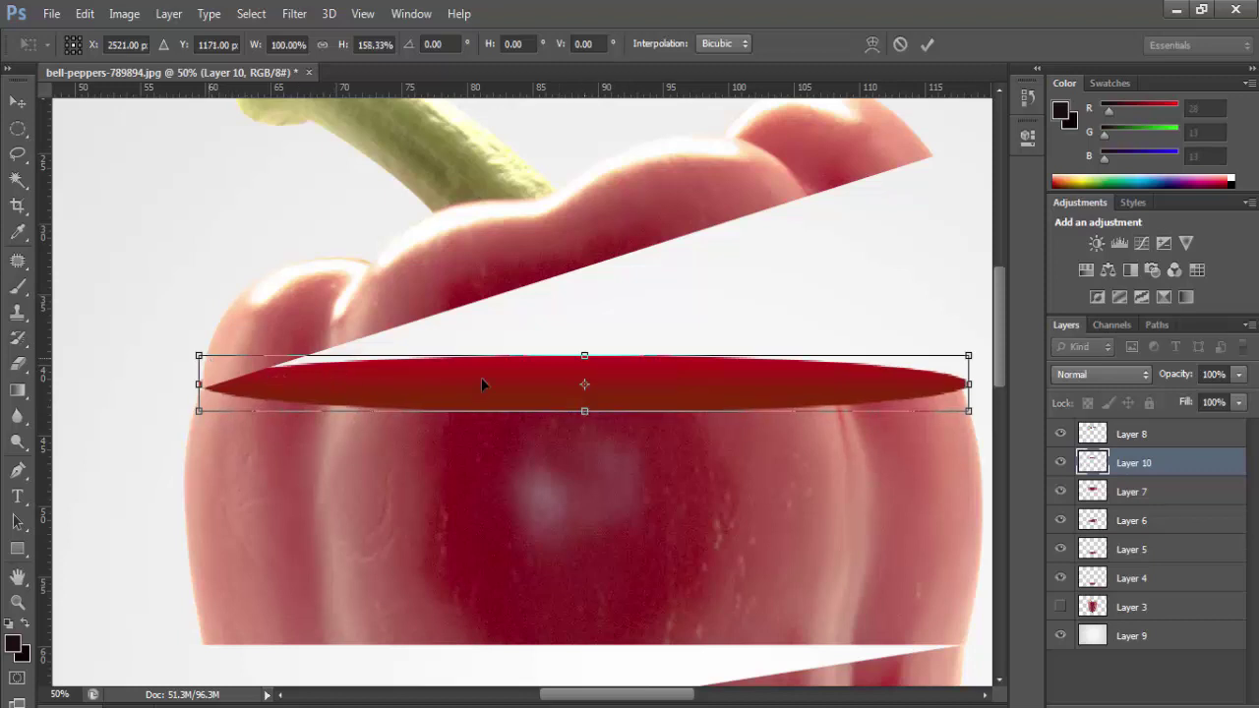
drag(584, 355, 584, 369)
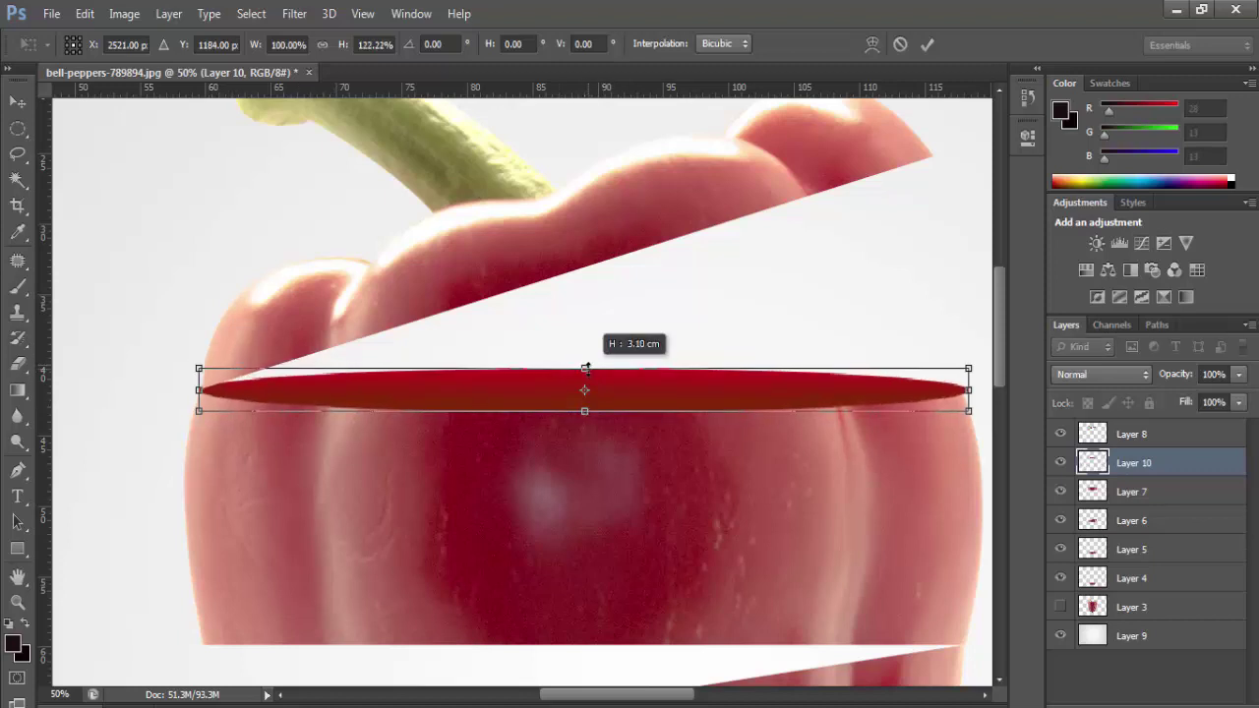
key(g)
key(Return)
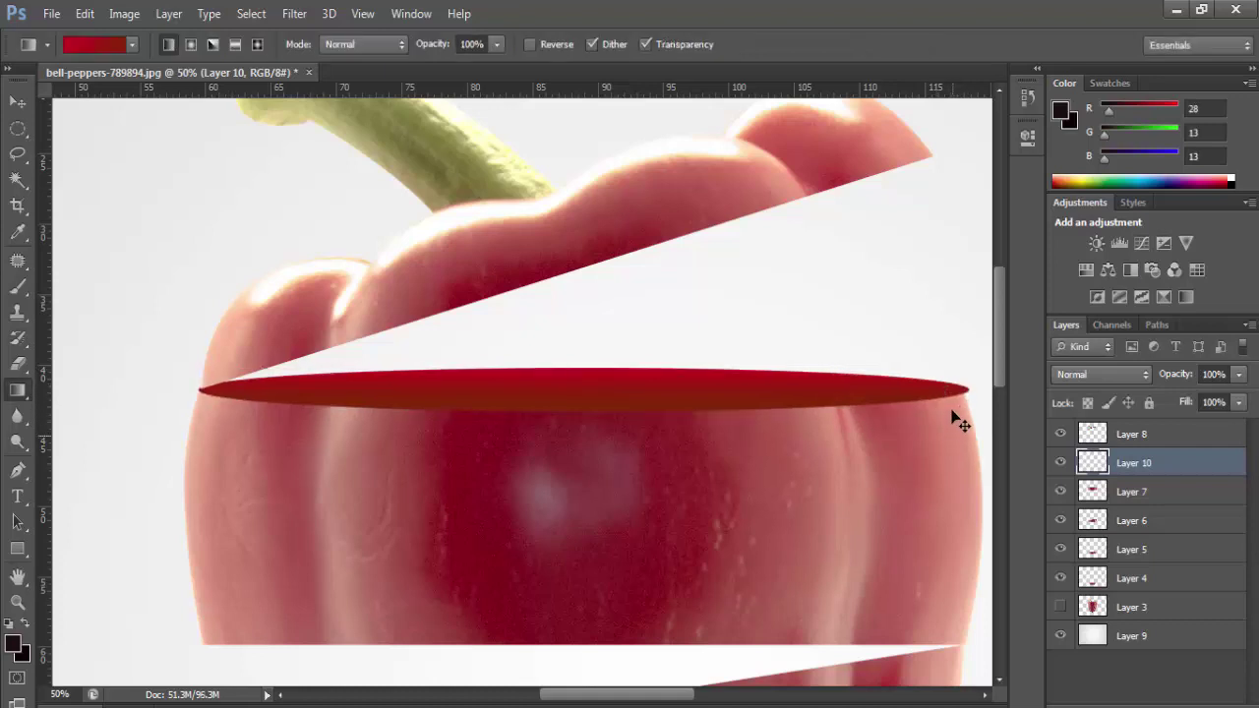
key(ctrl+t)
drag(968, 390, 962, 391)
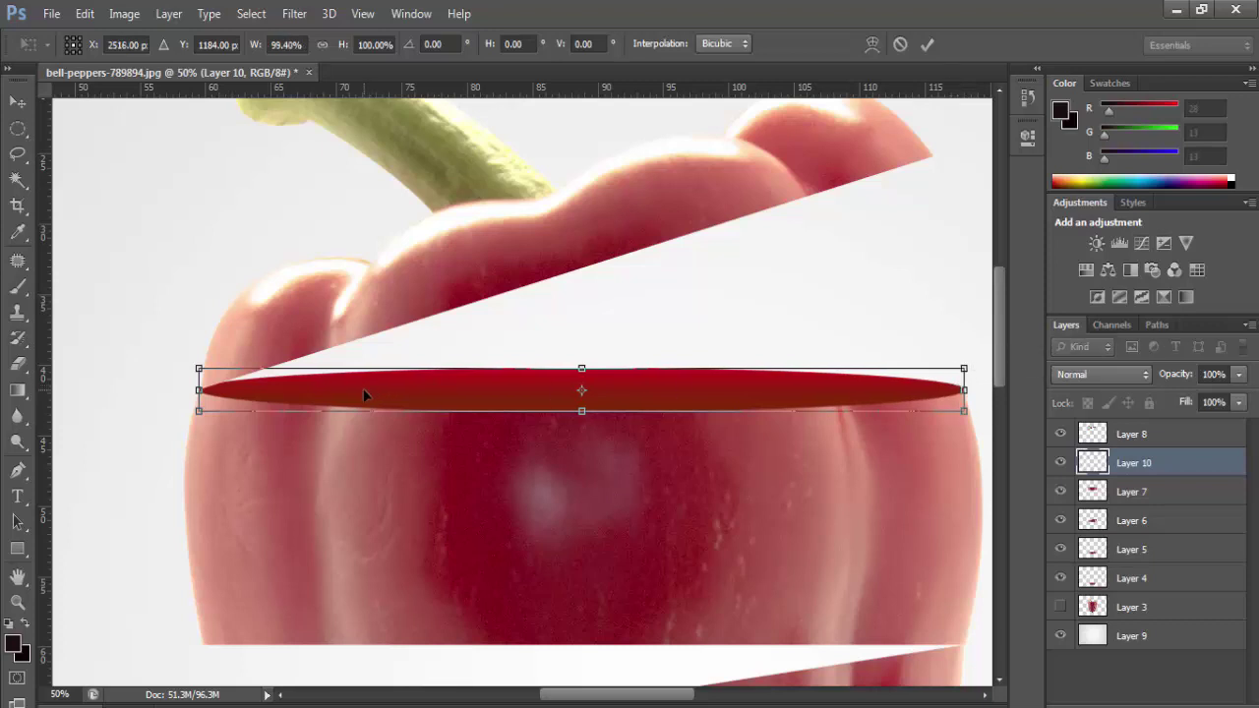
key(g)
key(Return)
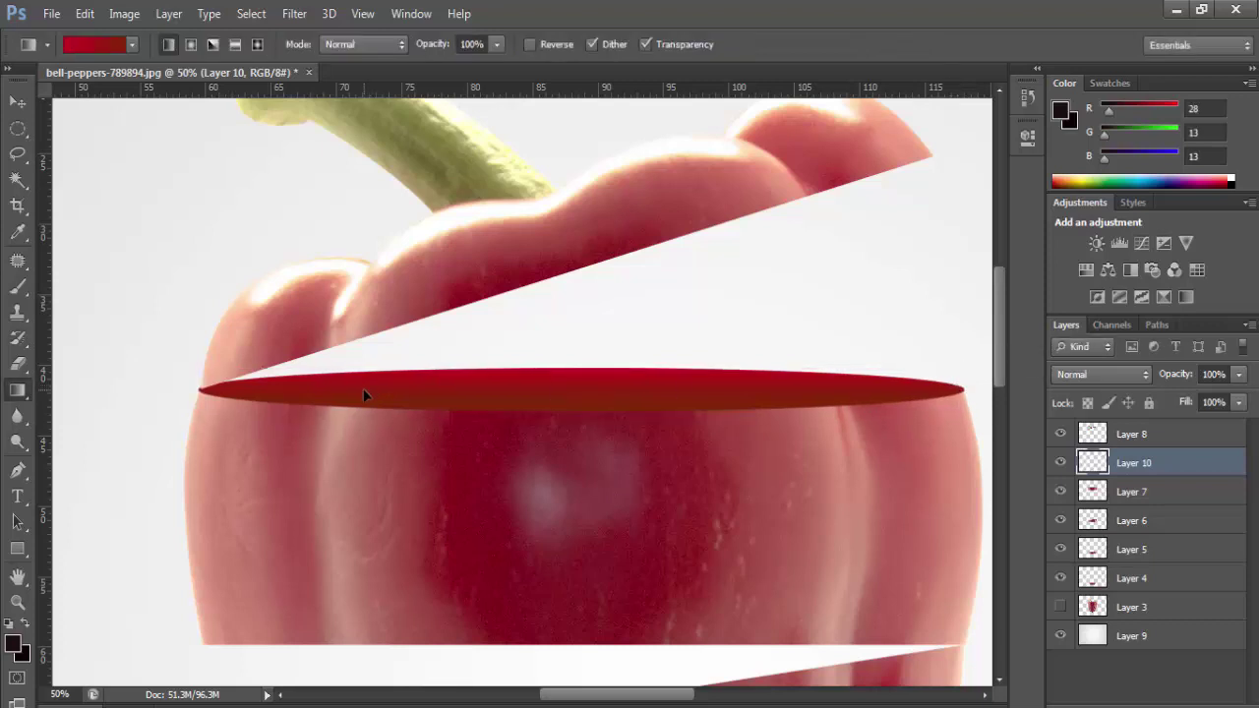
key(ctrl+minus)
key(ctrl+minus)
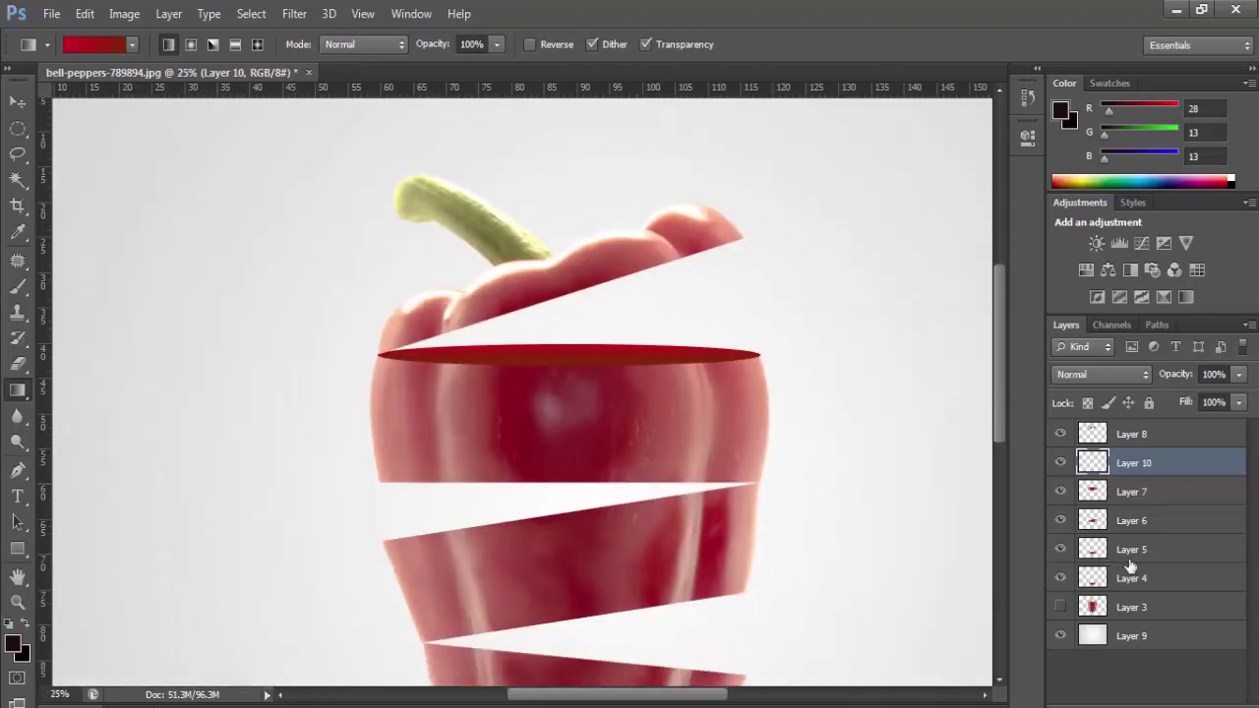
Step: Apply Hue/Saturation with Lightness -17 to the Layer 10 ellipse
click(124, 13)
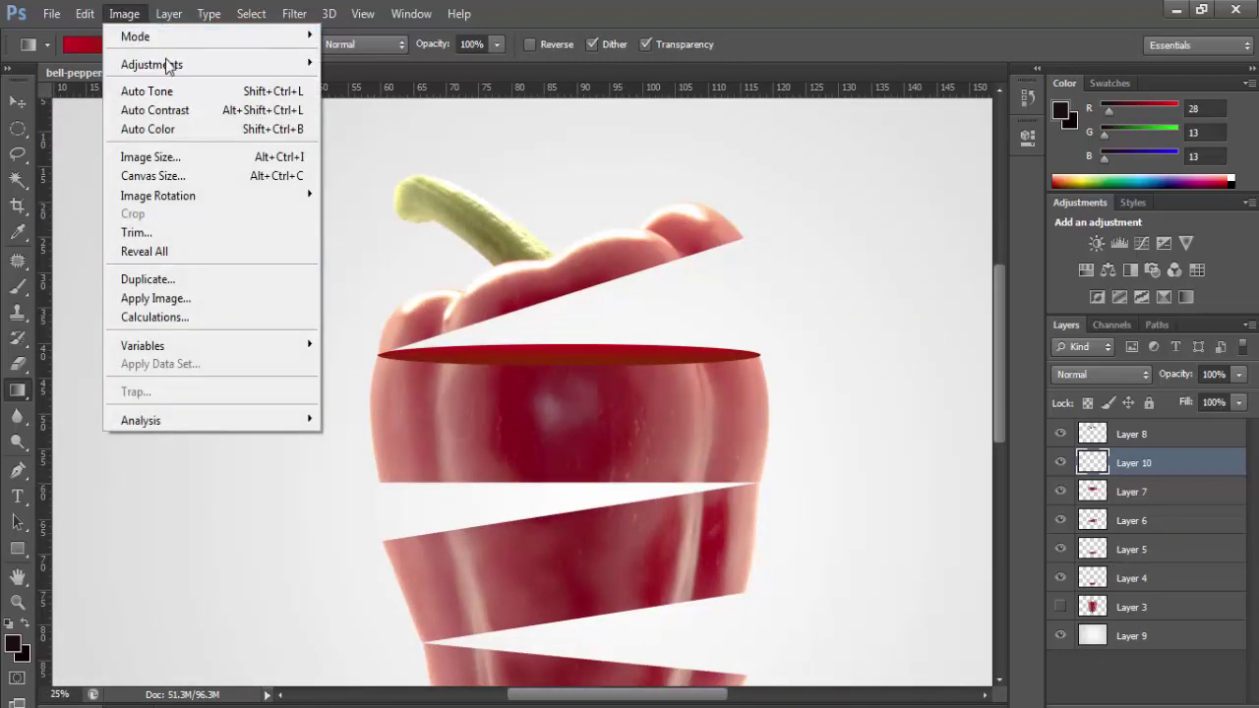
mouse_move(153, 64)
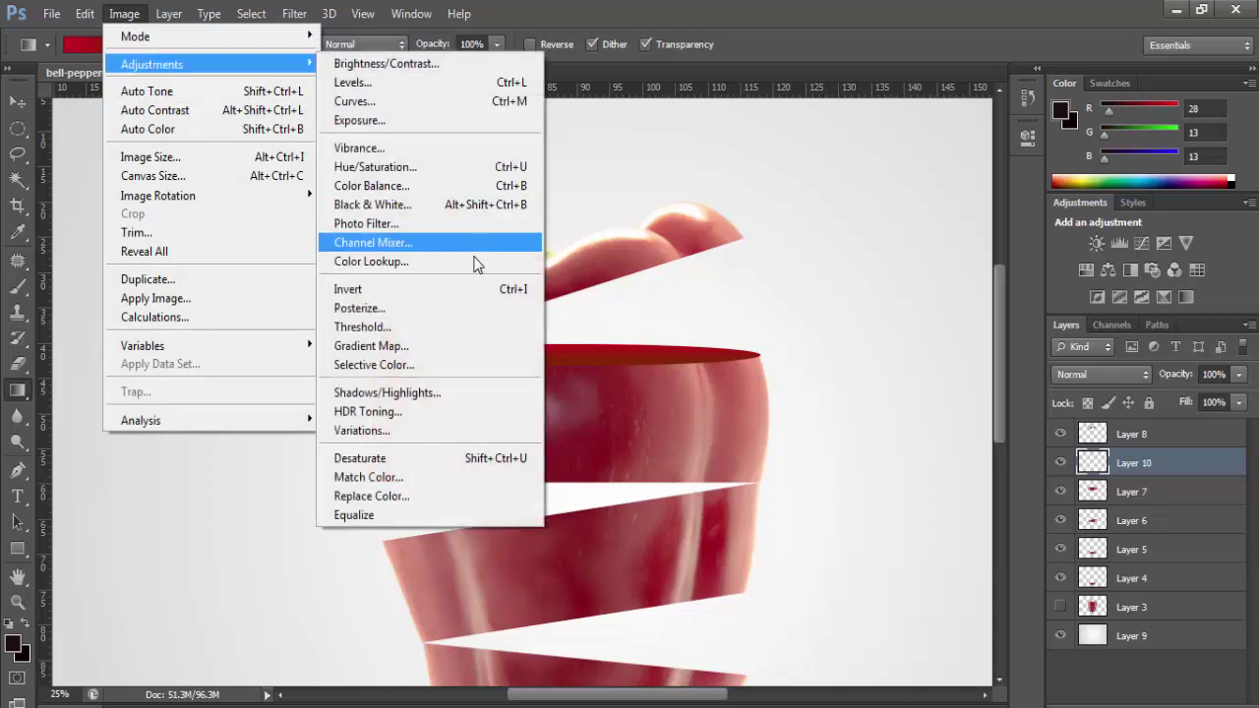
click(433, 167)
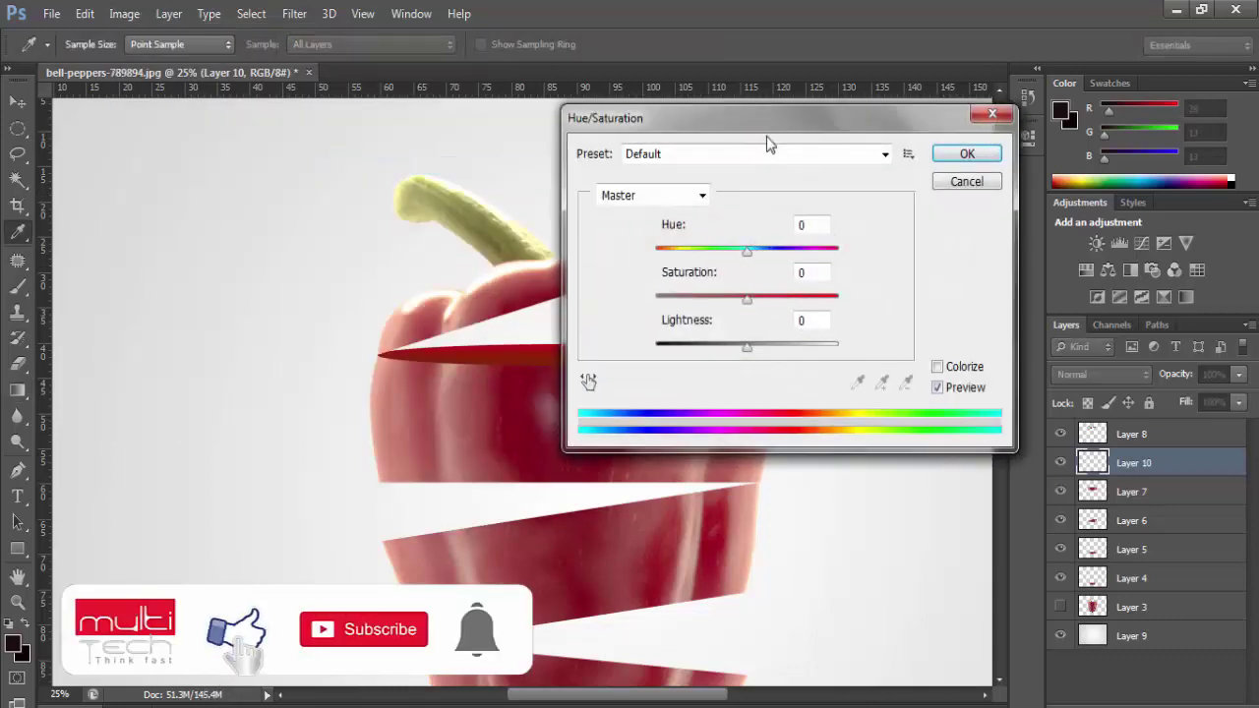
drag(899, 118, 1035, 113)
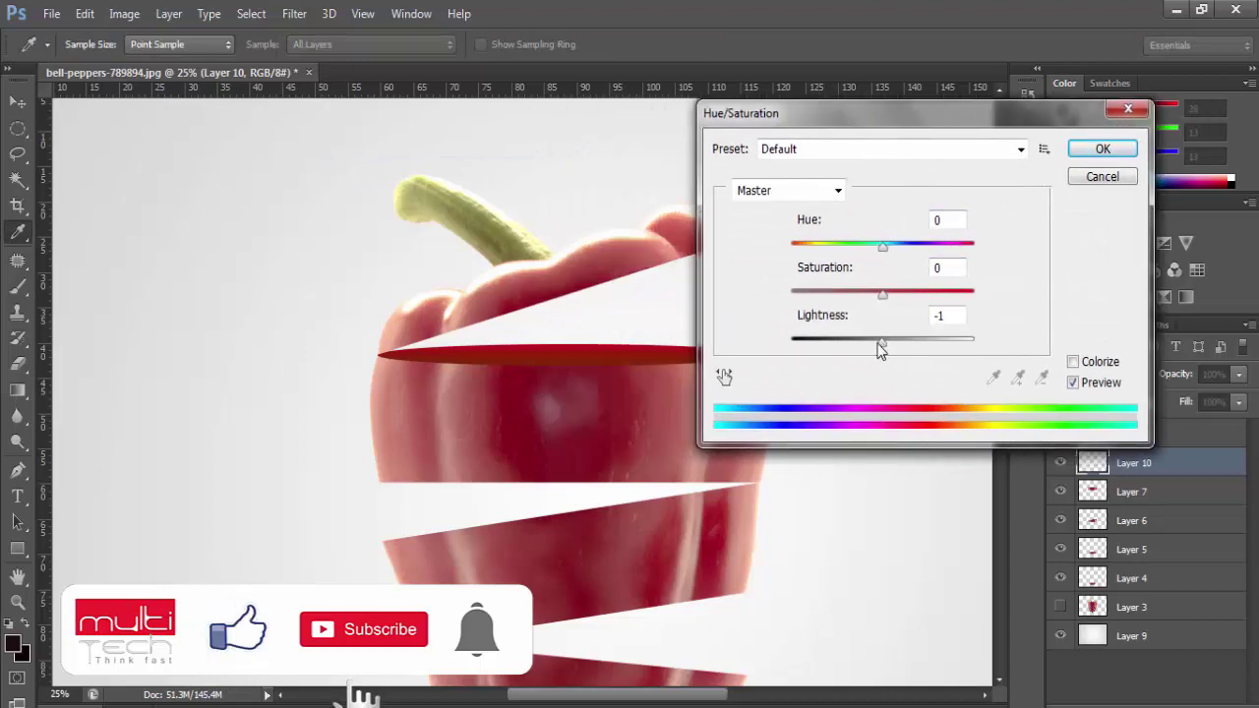
mouse_move(882, 350)
mouse_down()
mouse_move(855, 347)
mouse_move(869, 347)
mouse_up()
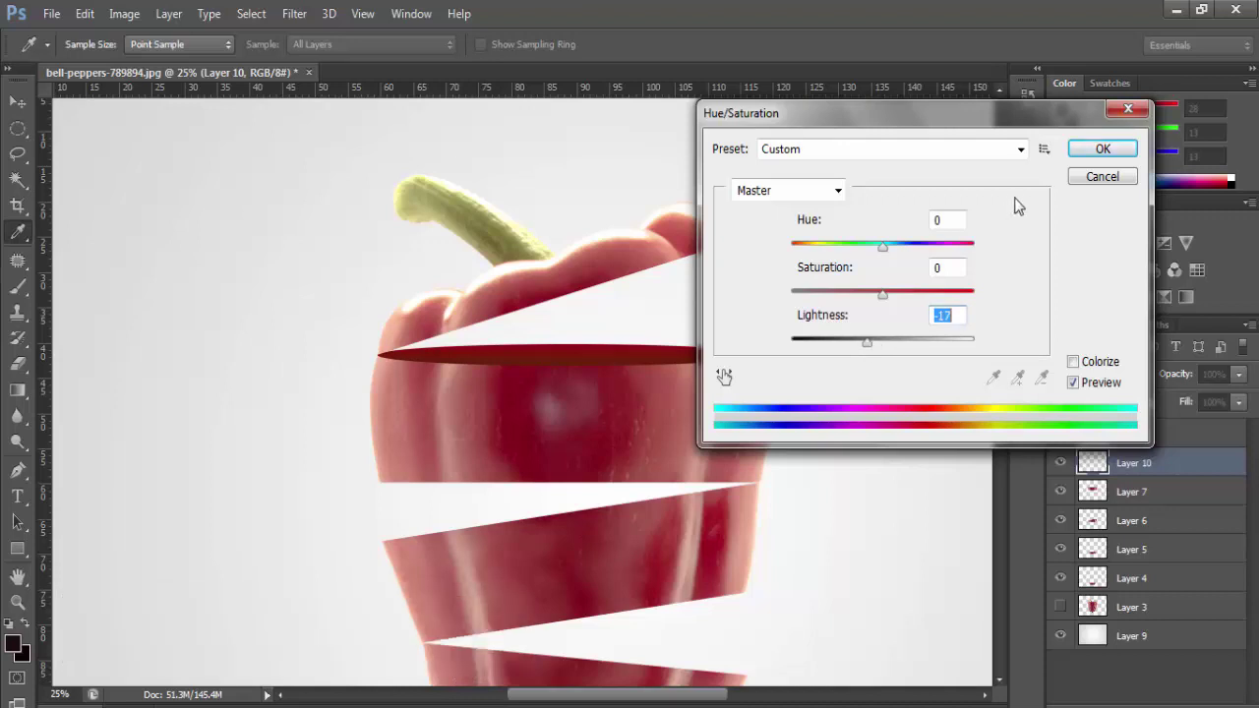
click(1089, 155)
Step: Alt-drag a copy of the Layer 10 ellipse onto the second cut, tilt it, and move it below Layer 7
key(g)
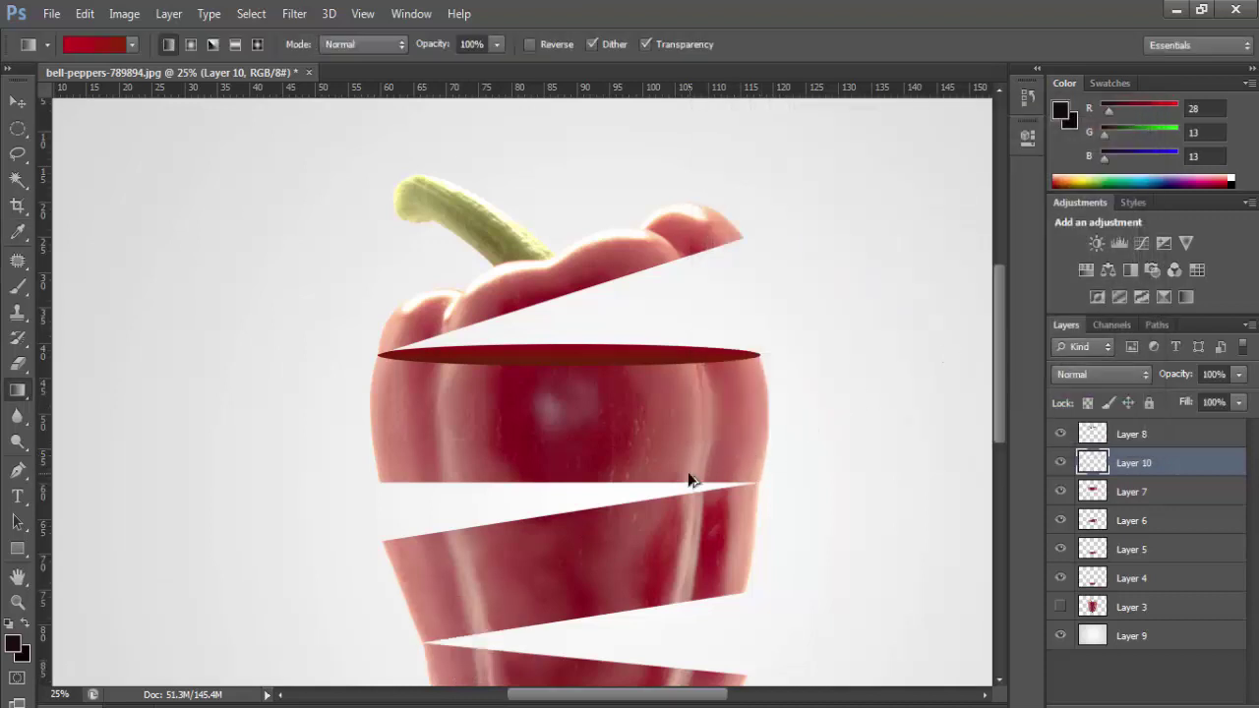
ctrl+click(689, 476)
key(v)
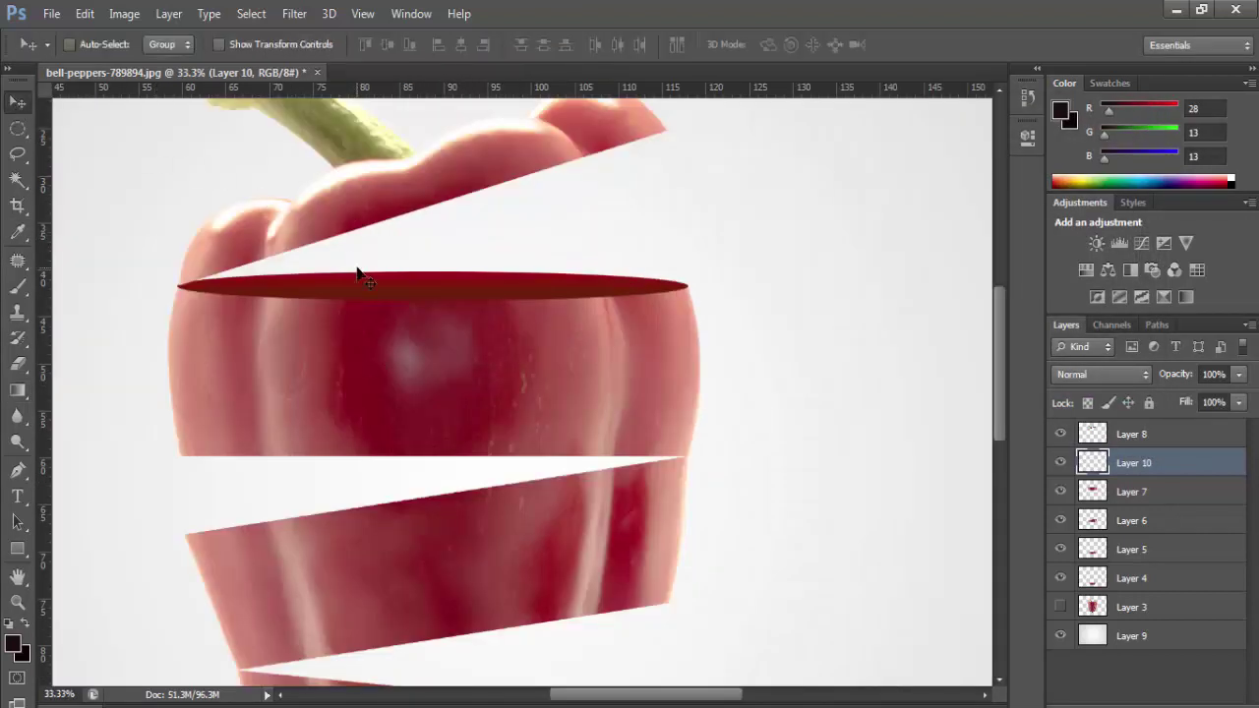
right_click(365, 278)
click(430, 292)
drag(425, 276, 425, 532)
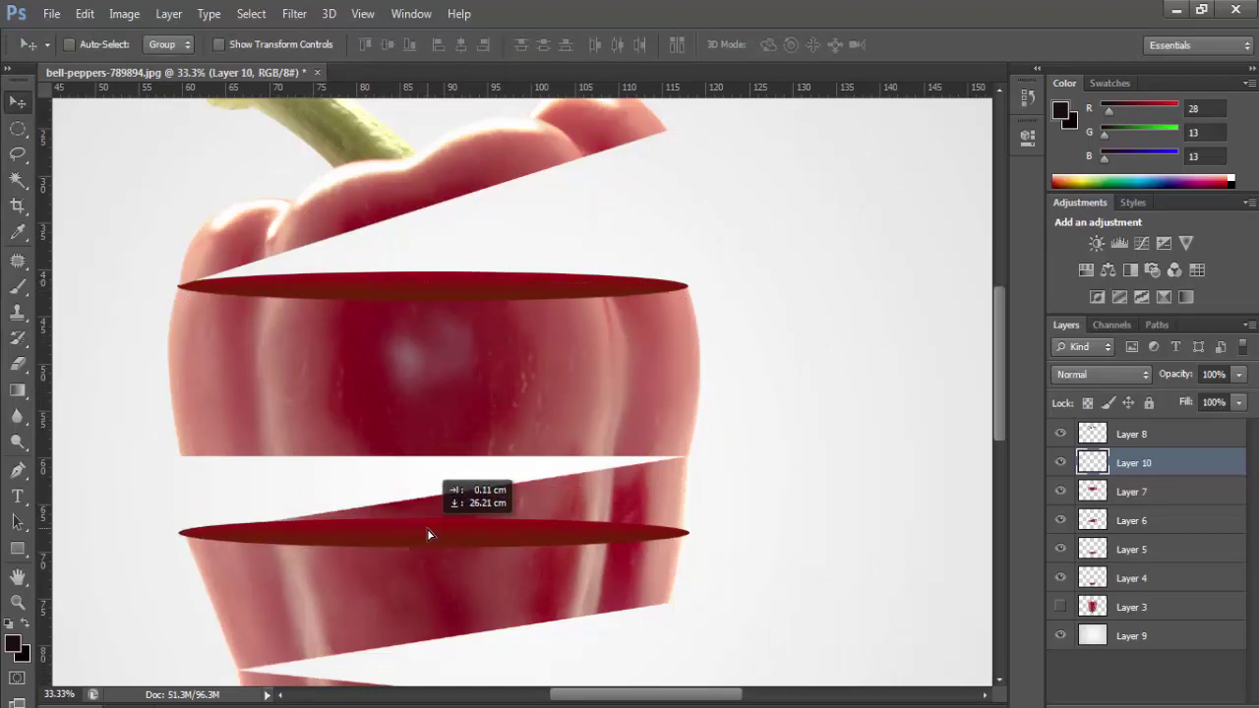
drag(427, 534, 439, 523)
key(ctrl+t)
drag(172, 546, 208, 472)
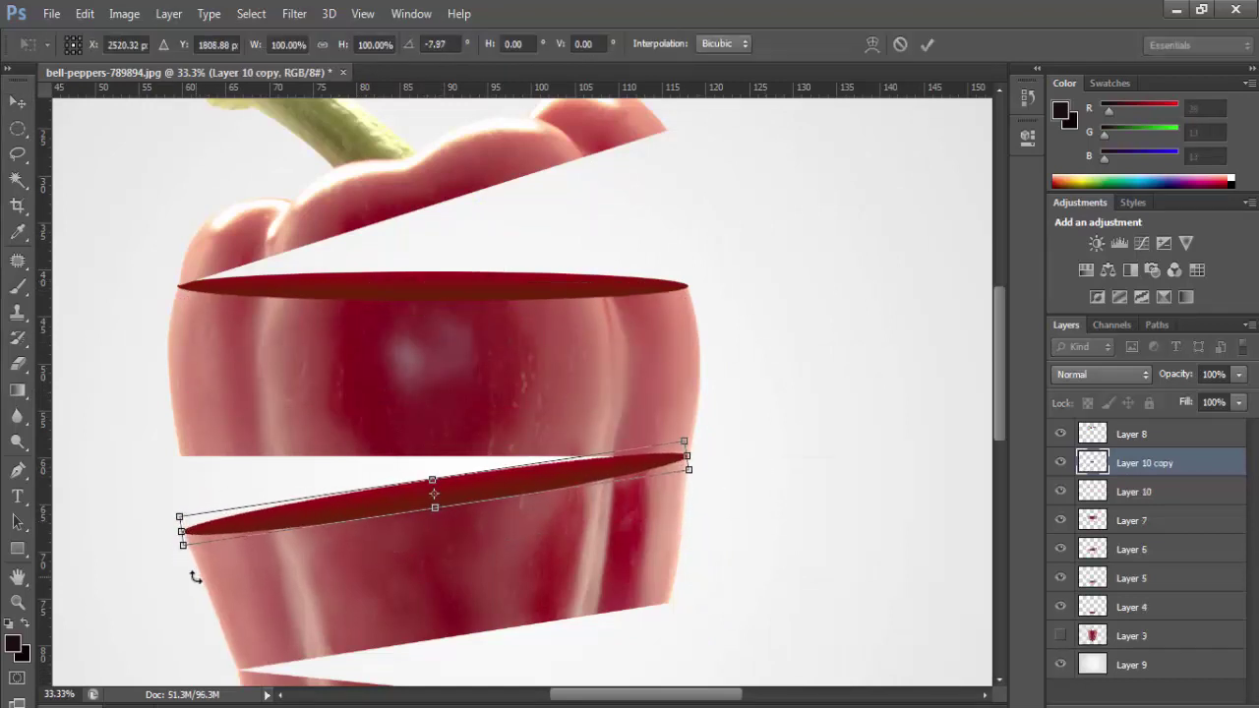
key(Return)
key(ctrl+[)
key(ctrl+[)
key(alt+])
key(alt+])
Step: Zoom in and back out to check the second-cut slice's edge
key(ctrl+t)
key(Return)
scroll(430, 464, up, 5)
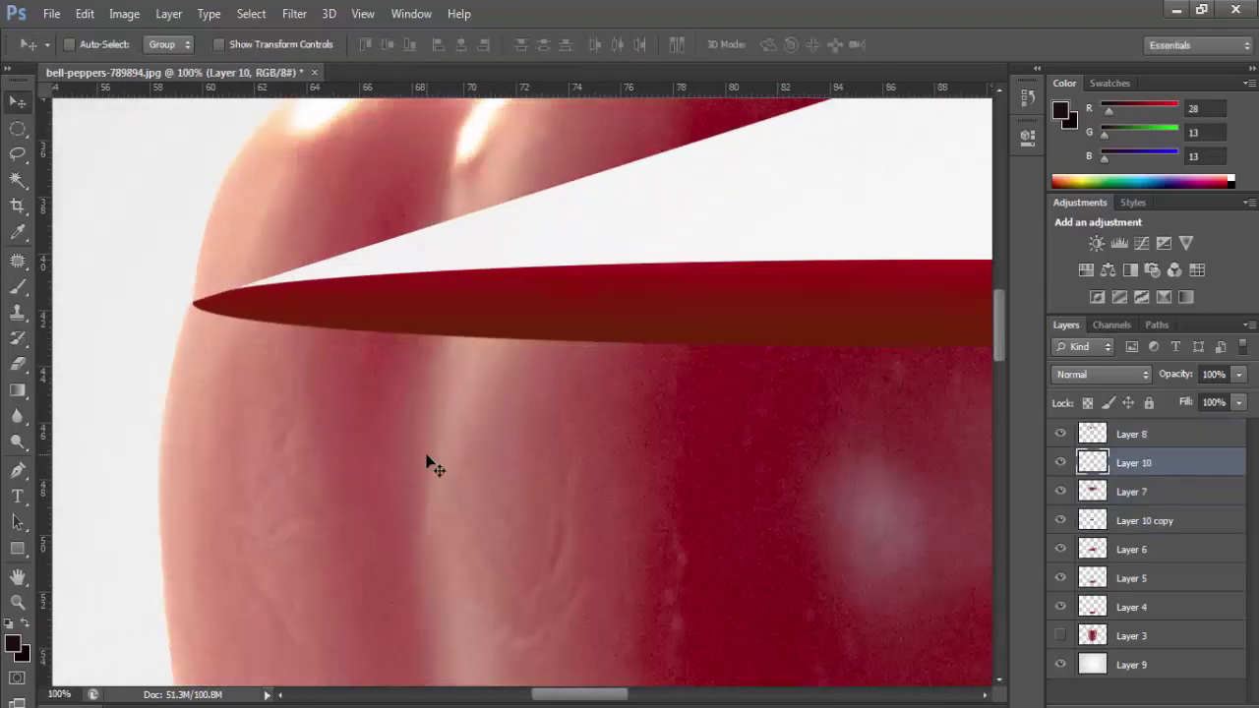
key(alt+[)
scroll(233, 242, down, 6)
key(alt+[)
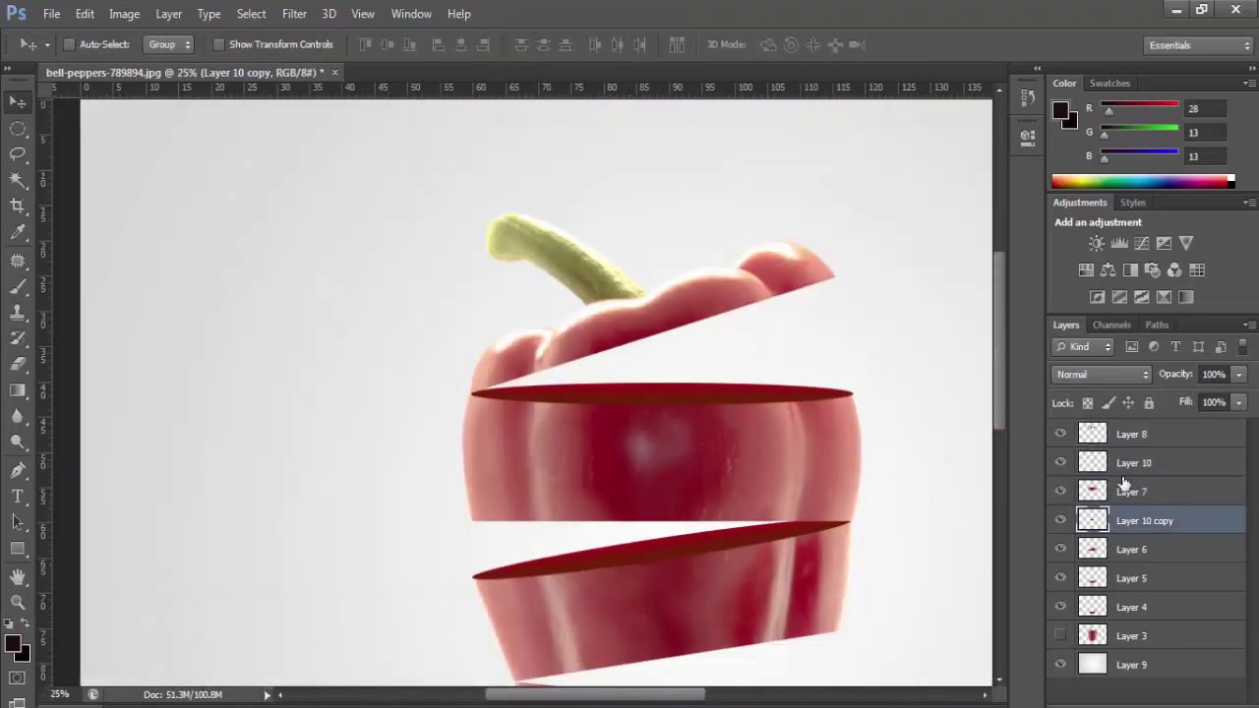
Step: Reselect the Layer 10 slices and preview a brighter Curves adjustment, cancelling it
click(123, 13)
click(421, 438)
click(824, 211)
key(alt+])
key(alt+])
key(alt+])
key(alt+[)
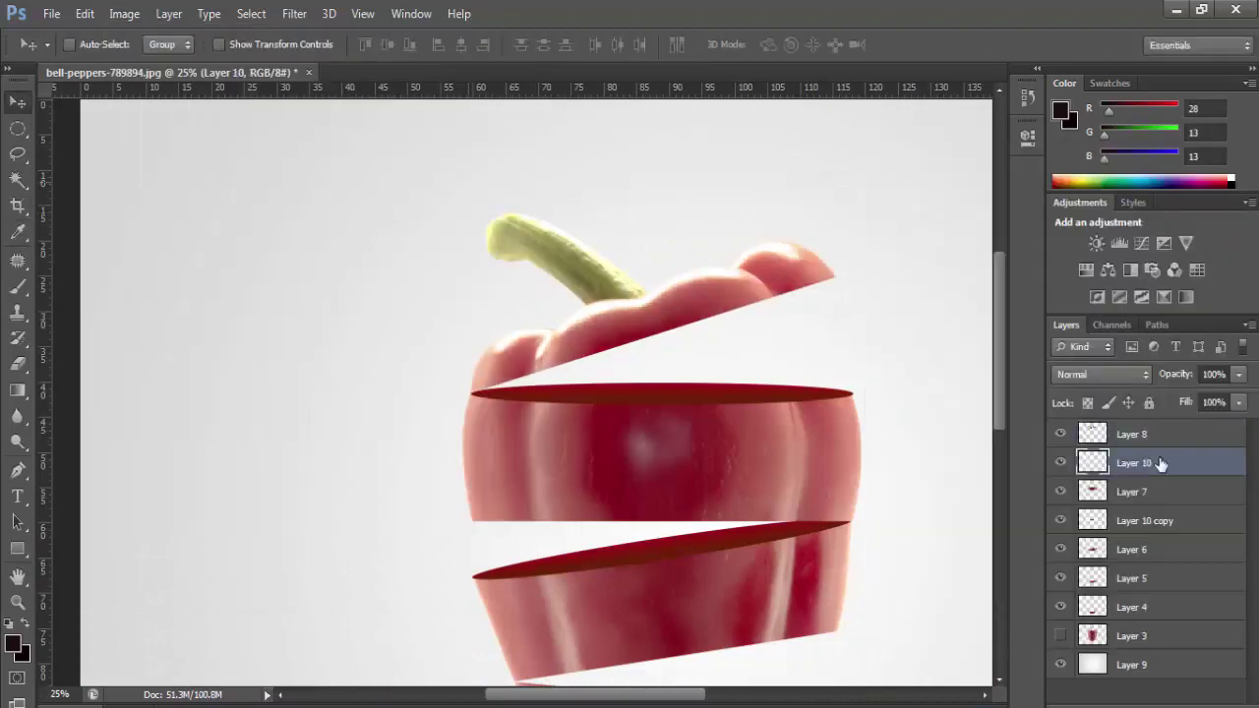
key(ctrl+m)
drag(1036, 352, 1059, 396)
key(Escape)
scroll(773, 429, up, 2)
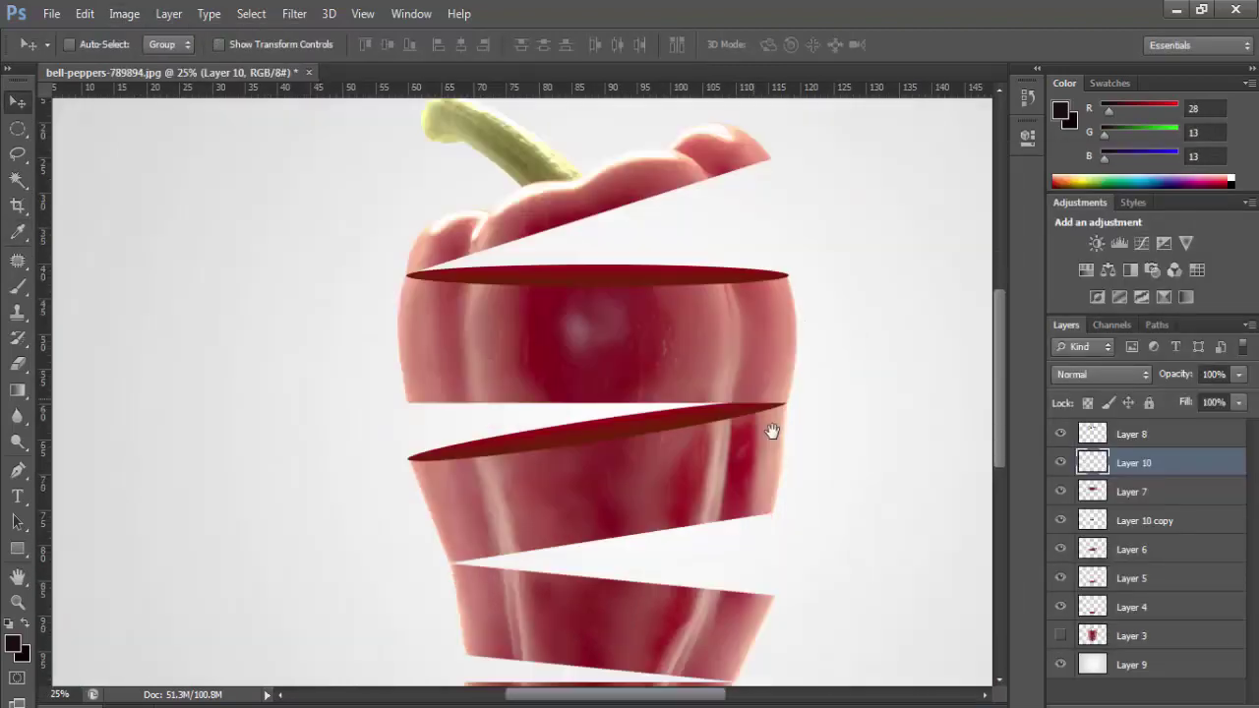
Step: Duplicate the ellipse to the top of the stack, rotated and shrunk to fit the third cut
key(ctrl+j)
key(ctrl+shift+])
key(ctrl+t)
drag(672, 545, 871, 492)
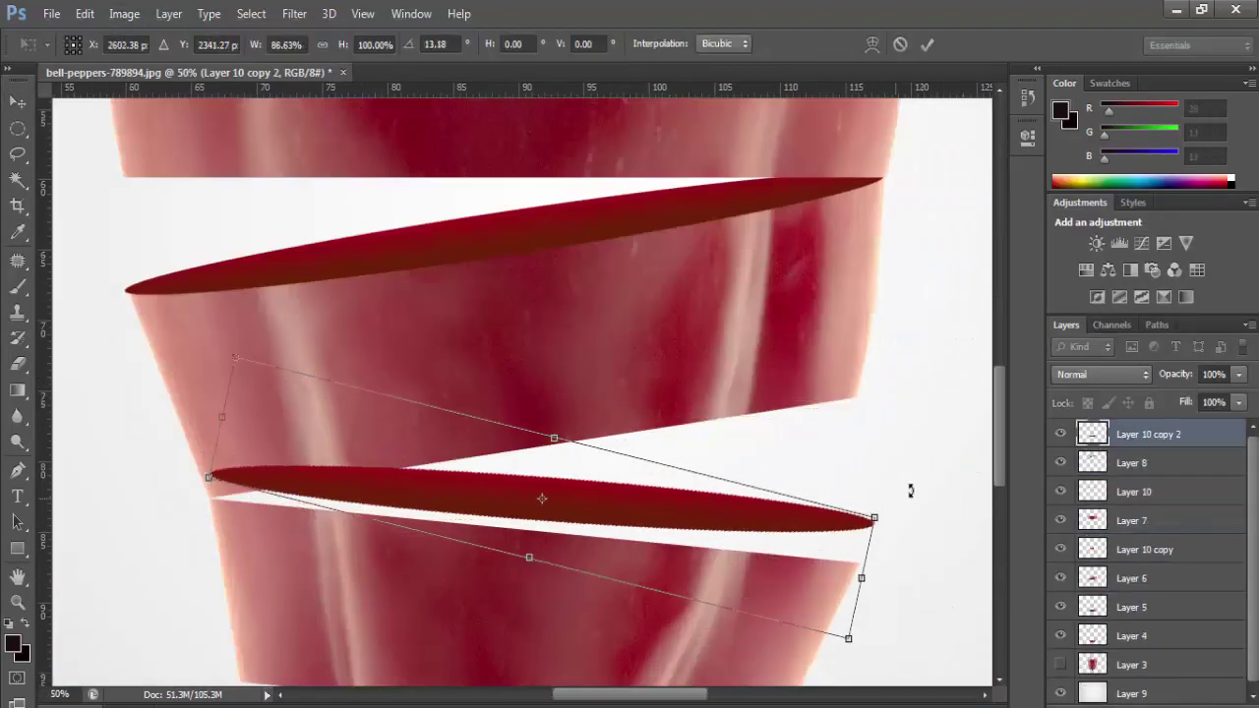
key(ctrl+plus)
key(Return)
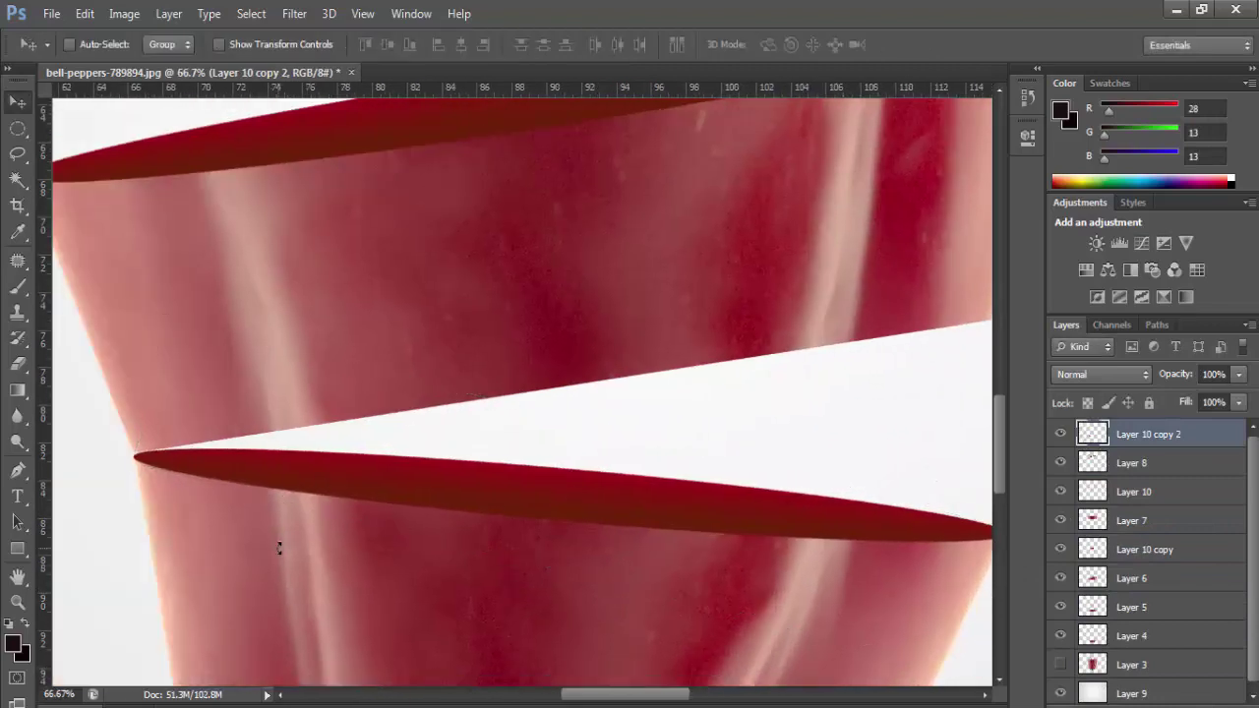
scroll(500, 343, down, 2)
Step: Move Layer 10 copy 2 down above Layer 5 and refine the second-cut slice's fit
ctrl+click(771, 481)
key(ctrl+[)
key(ctrl+[)
key(ctrl+[)
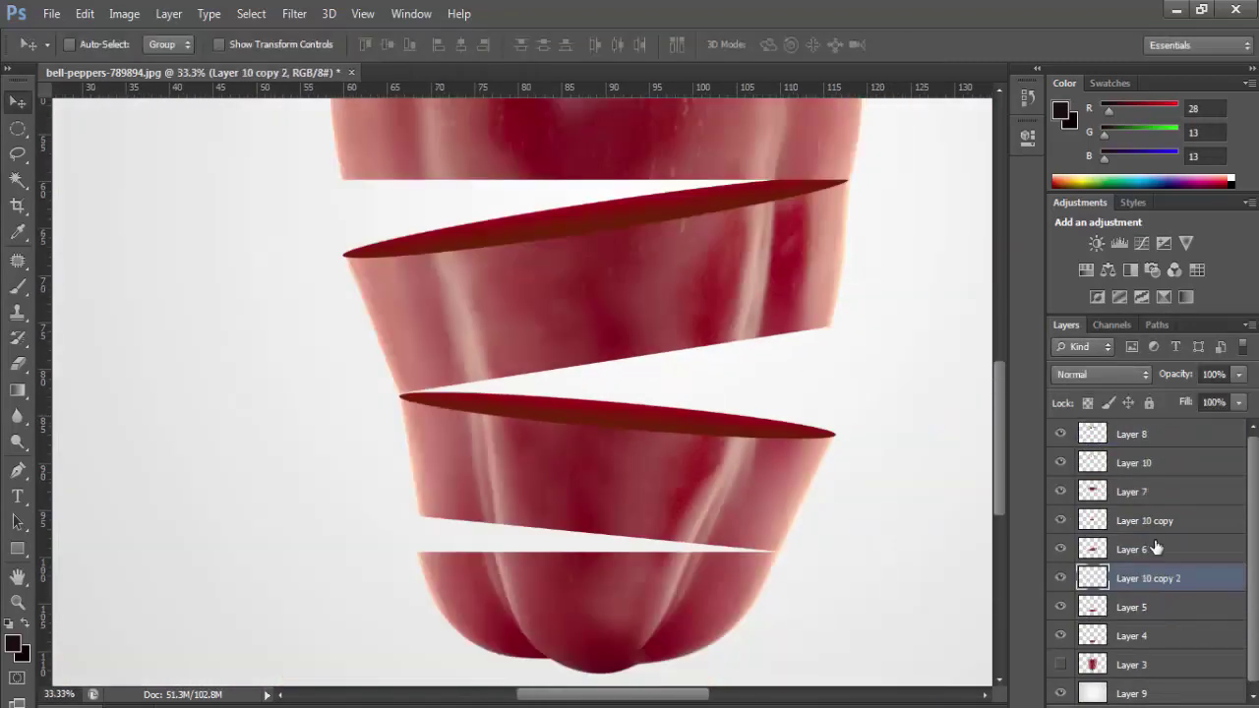
ctrl+click(790, 517)
key(ctrl+t)
key(ctrl+plus)
key(ctrl+plus)
drag(788, 409, 393, 450)
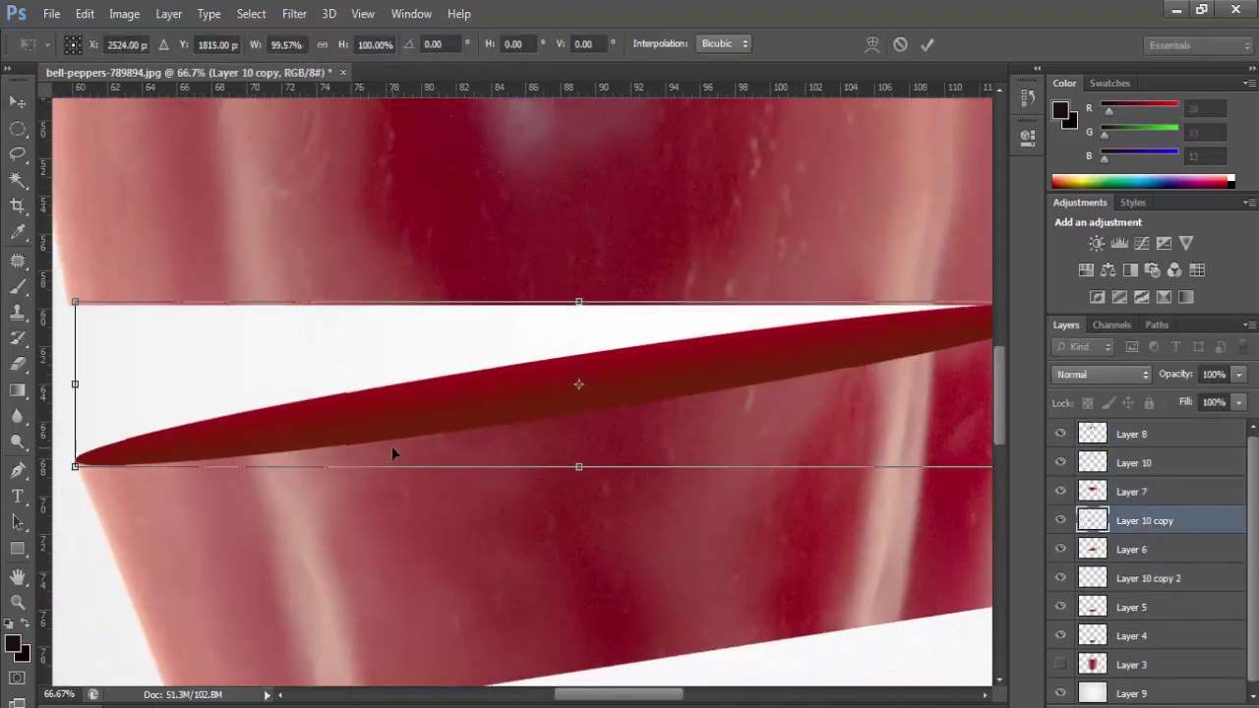
key(Return)
Step: Duplicate the slice, squash and tilt it onto the lowest cut, and move it below Layer 5
key(ctrl+j)
key(ctrl+[)
key(ctrl+[)
key(ctrl+shift+])
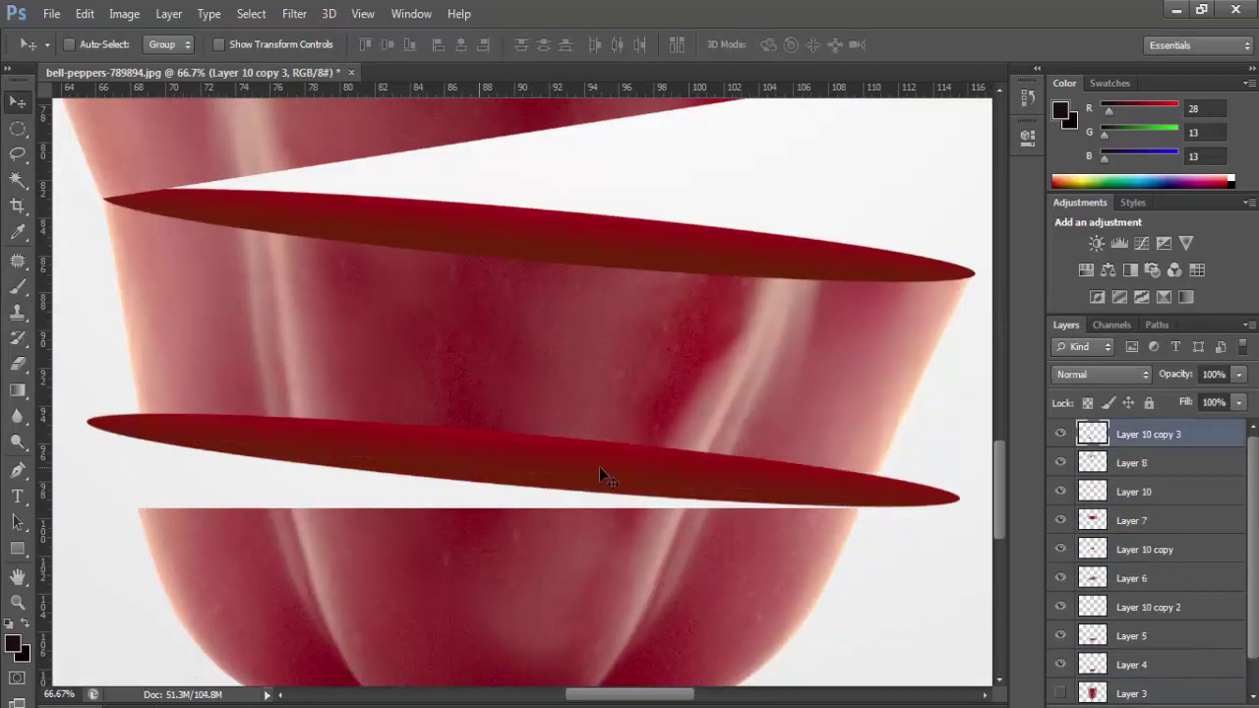
key(ctrl+t)
drag(543, 472, 541, 447)
drag(188, 519, 174, 509)
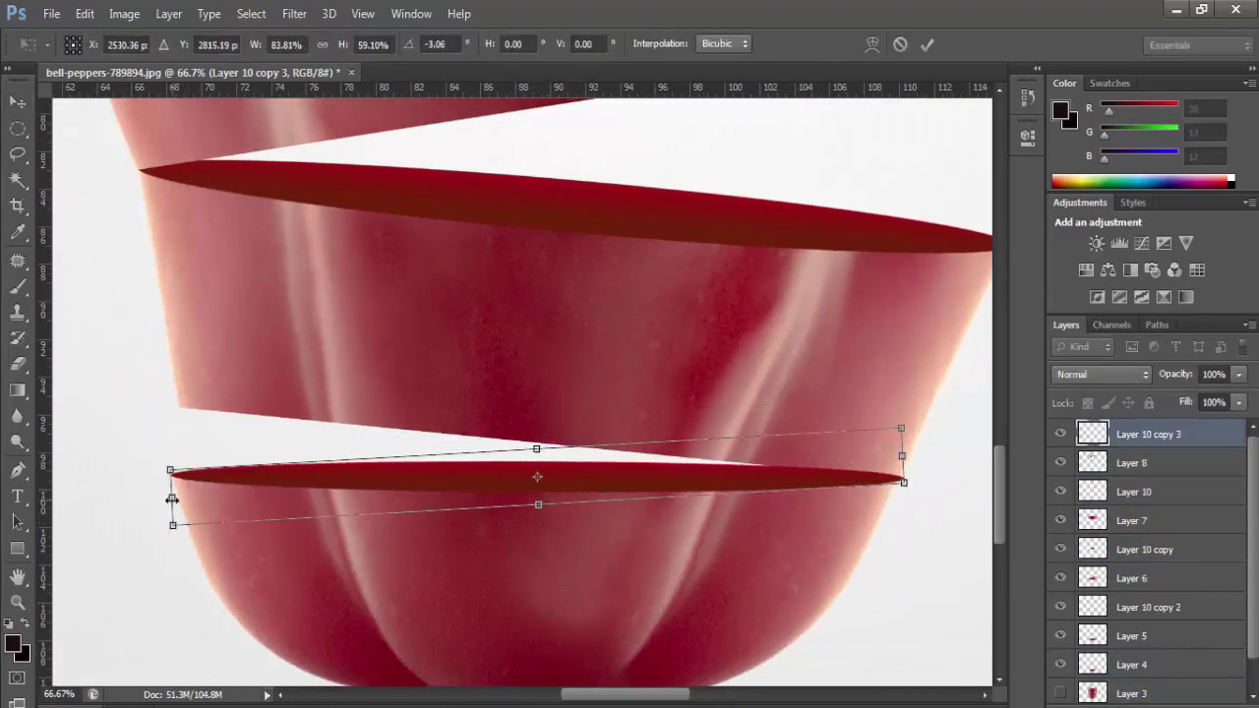
key(Return)
key(ctrl+[)
key(ctrl+[)
key(ctrl+[)
key(ctrl+0)
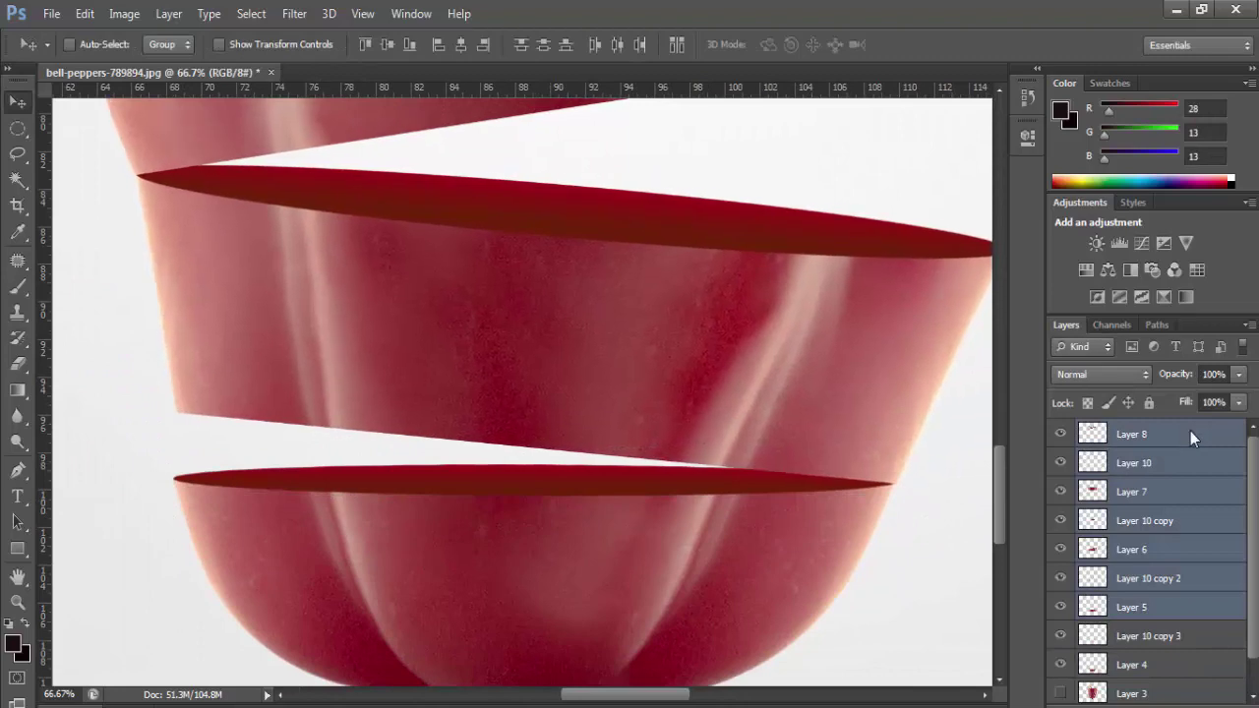
Step: Test Curves adjustments on Layer 10 copy 2 and Layer 10, cancelling each
click(1180, 578)
key(ctrl+m)
key(Escape)
key(ctrl+m)
key(Escape)
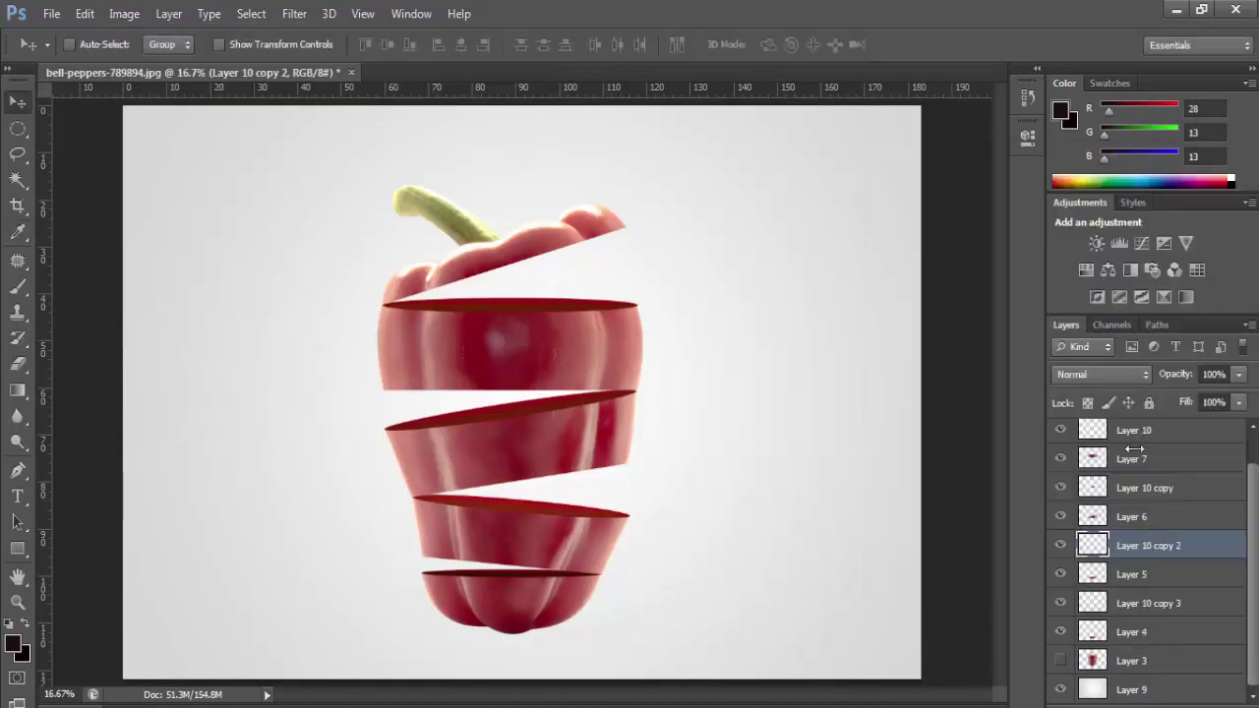
key(ctrl+m)
key(Return)
key(alt+])
key(ctrl+m)
key(Escape)
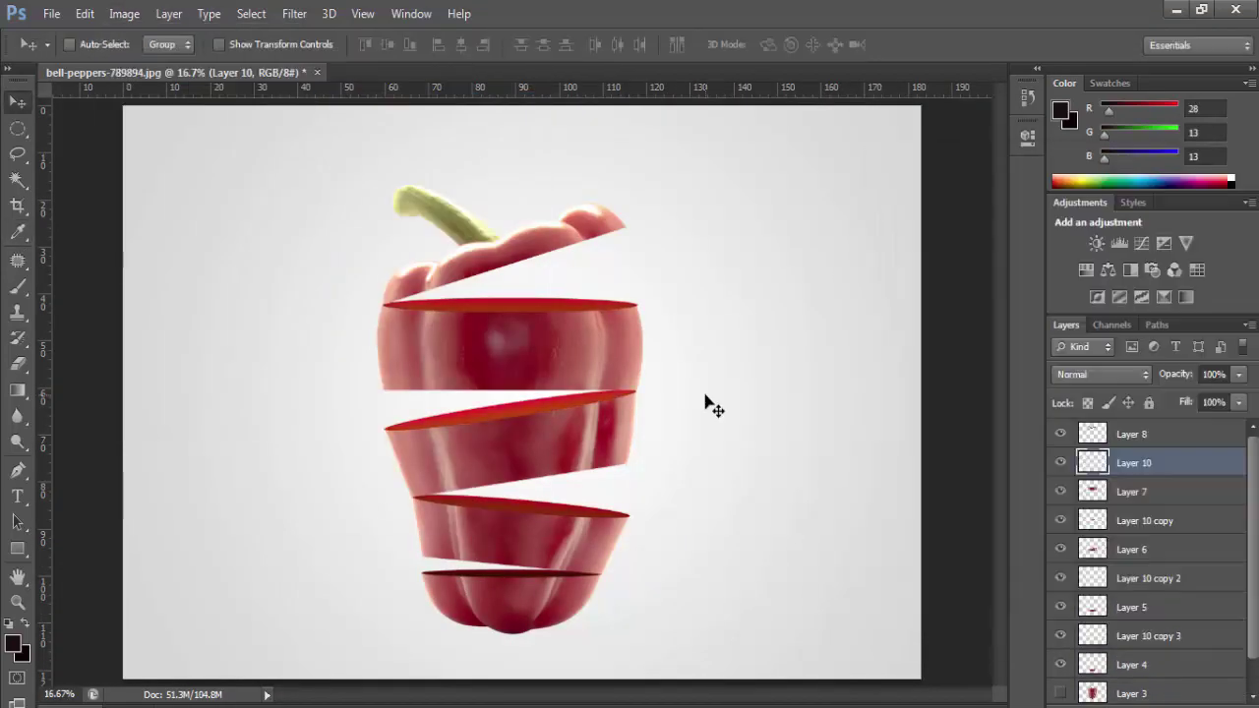
Step: Select the Layer 8 stem piece and zoom in on the pepper top
click(1122, 436)
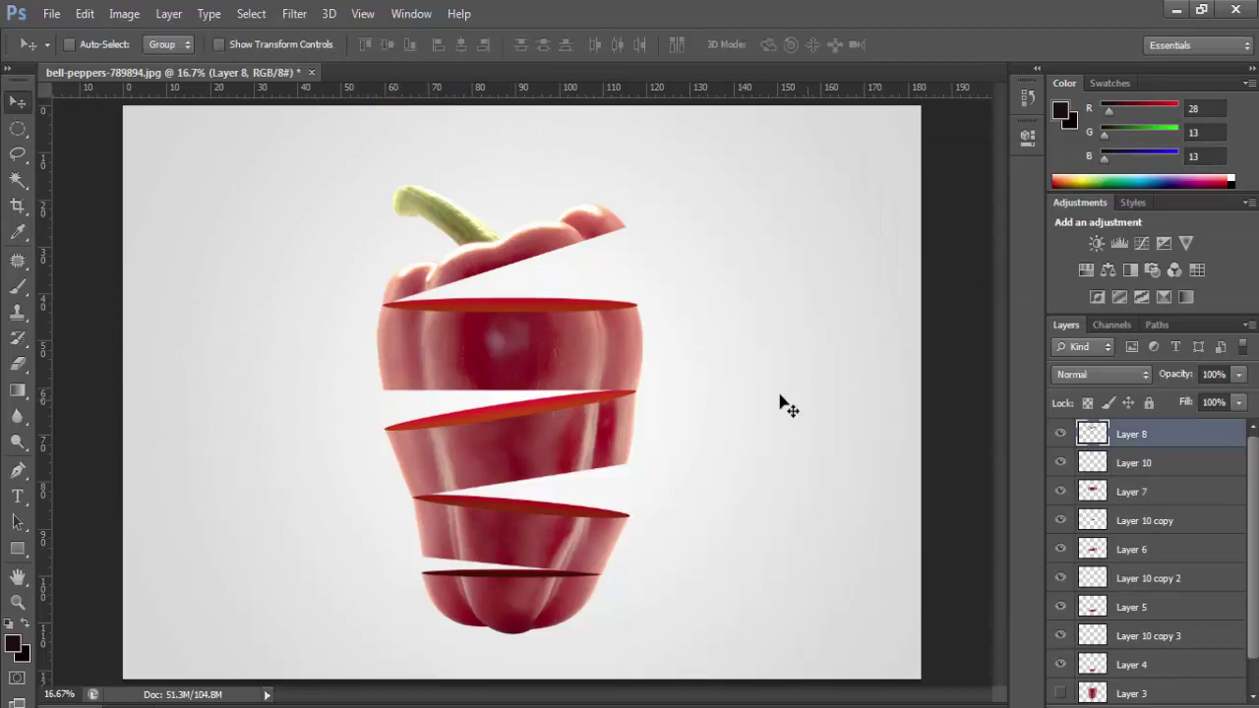
click(502, 198)
click(500, 239)
click(469, 273)
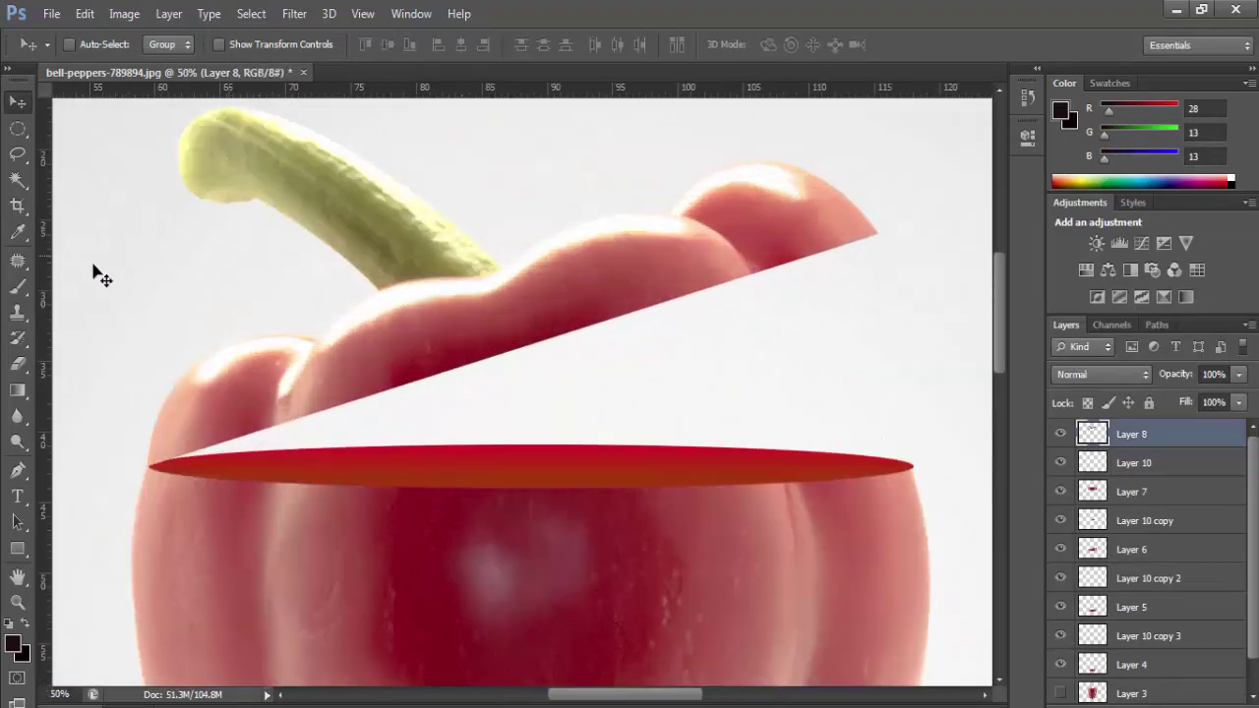
click(17, 129)
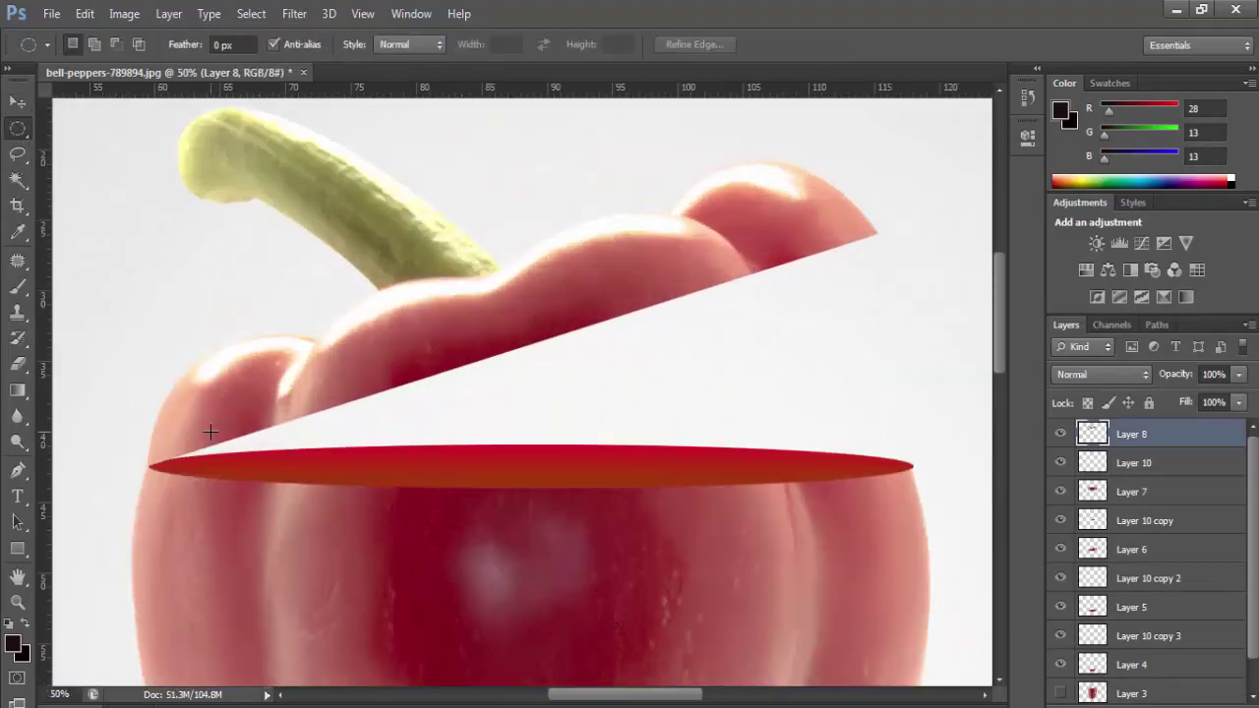
Step: Trace the wedge gap under the top piece with a closed curved Pen path, load it as a selection, and open Save As
key(p)
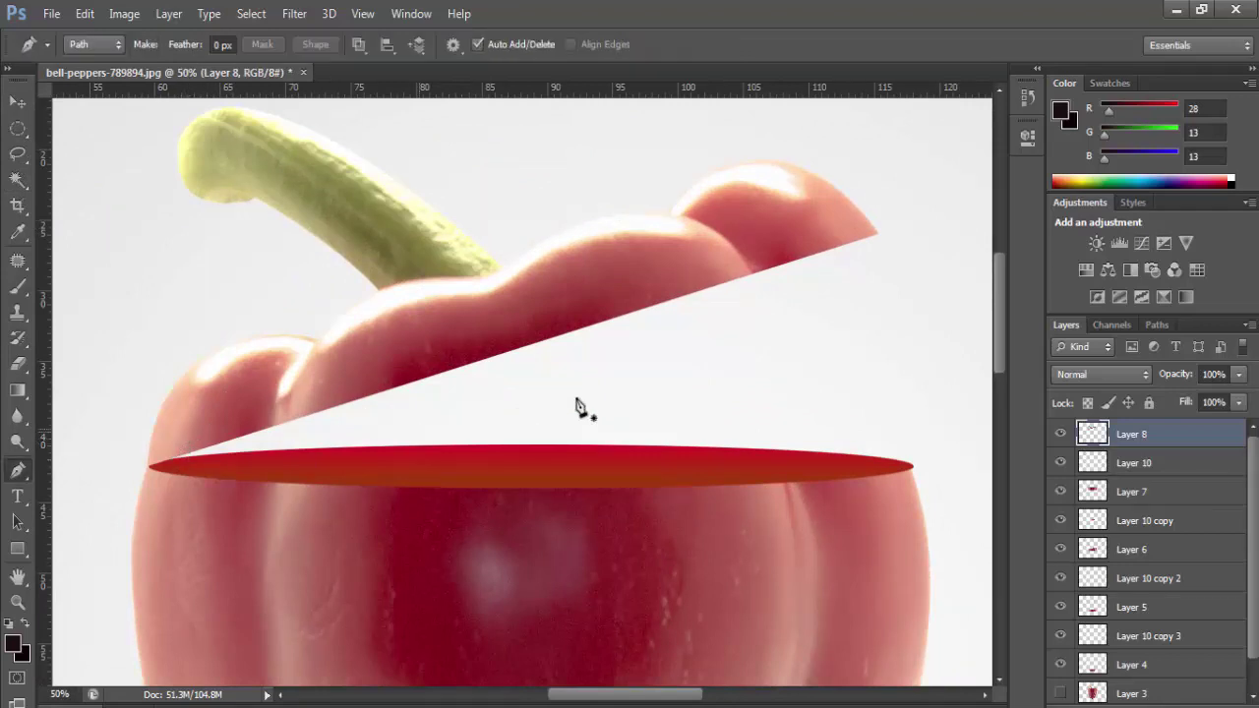
click(878, 234)
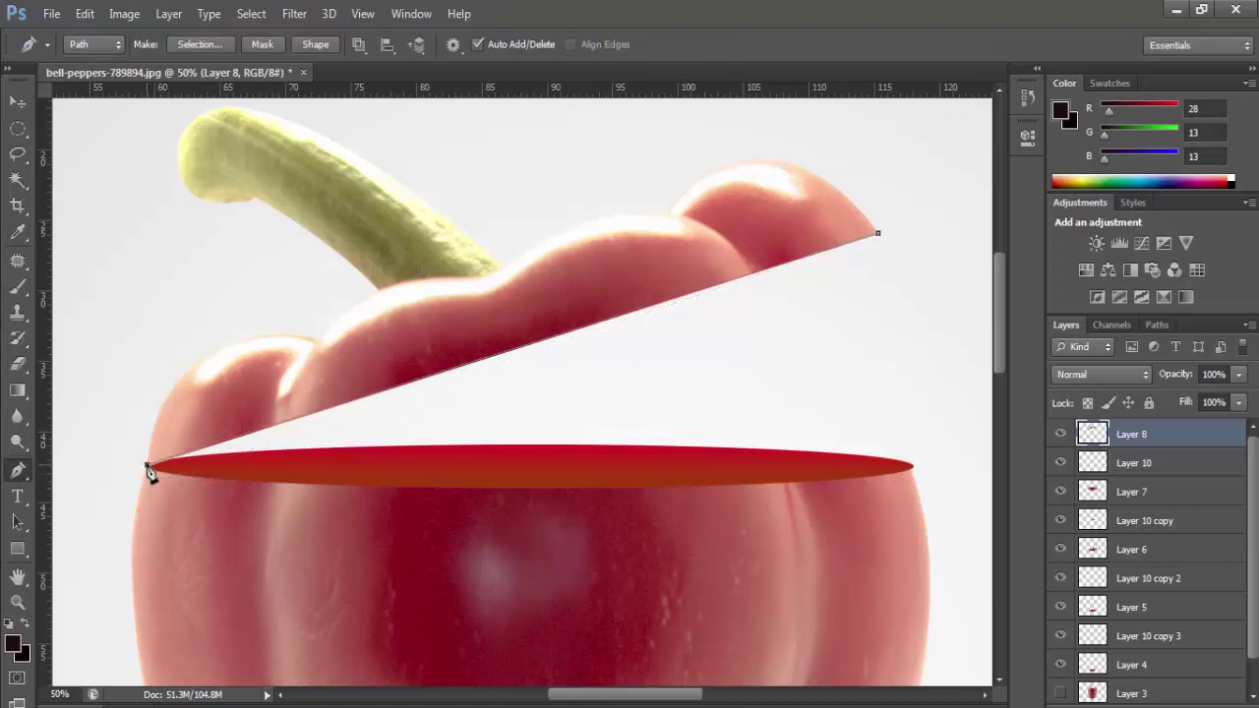
drag(147, 466, 163, 478)
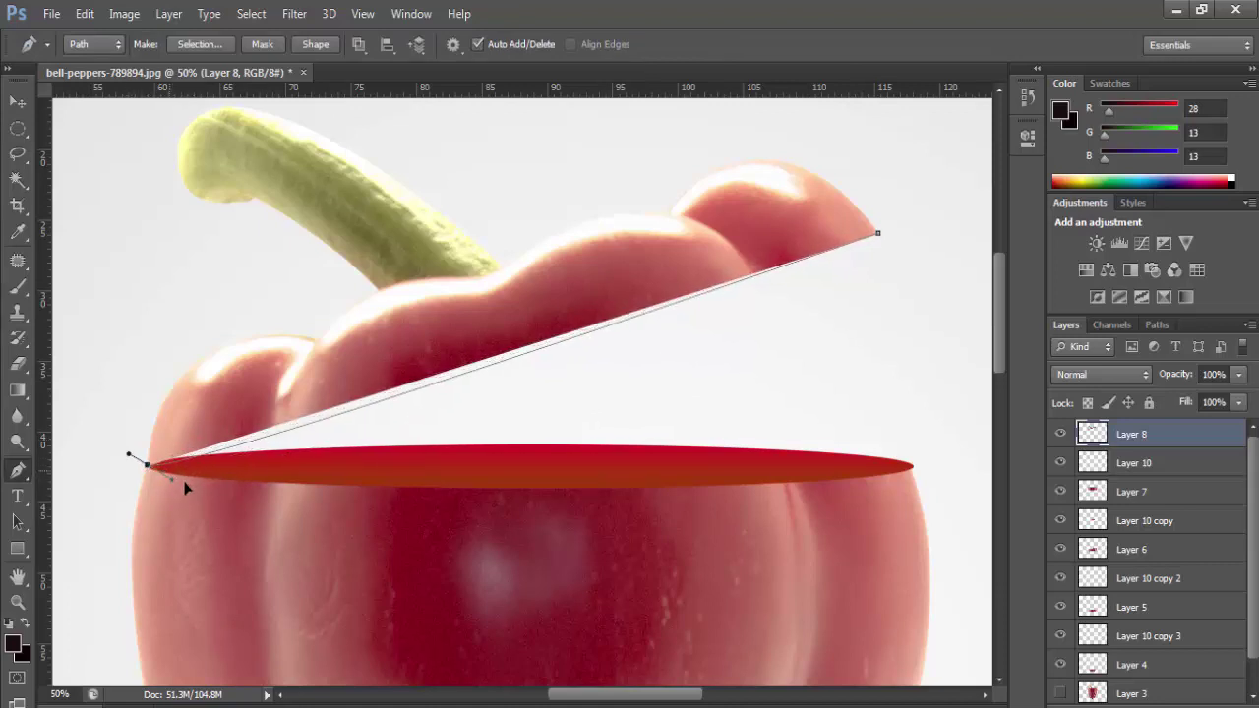
mouse_move(167, 476)
mouse_down()
mouse_move(420, 441)
mouse_move(576, 370)
mouse_up()
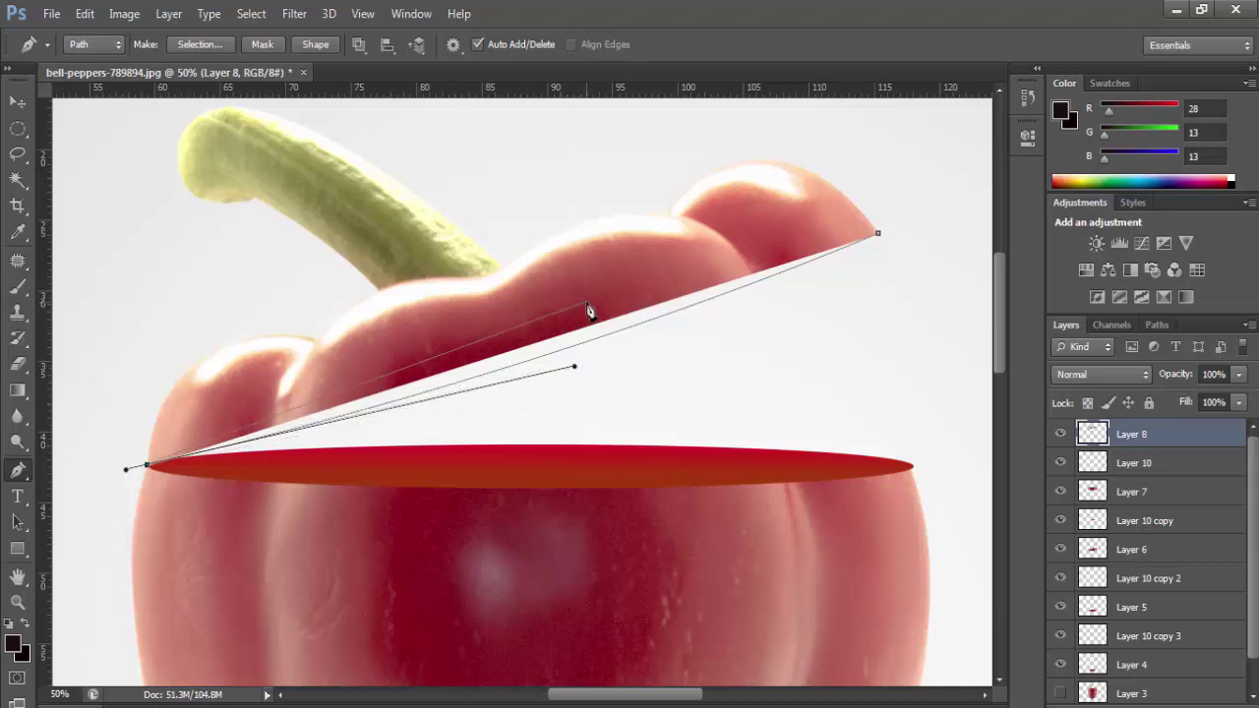
drag(586, 303, 759, 241)
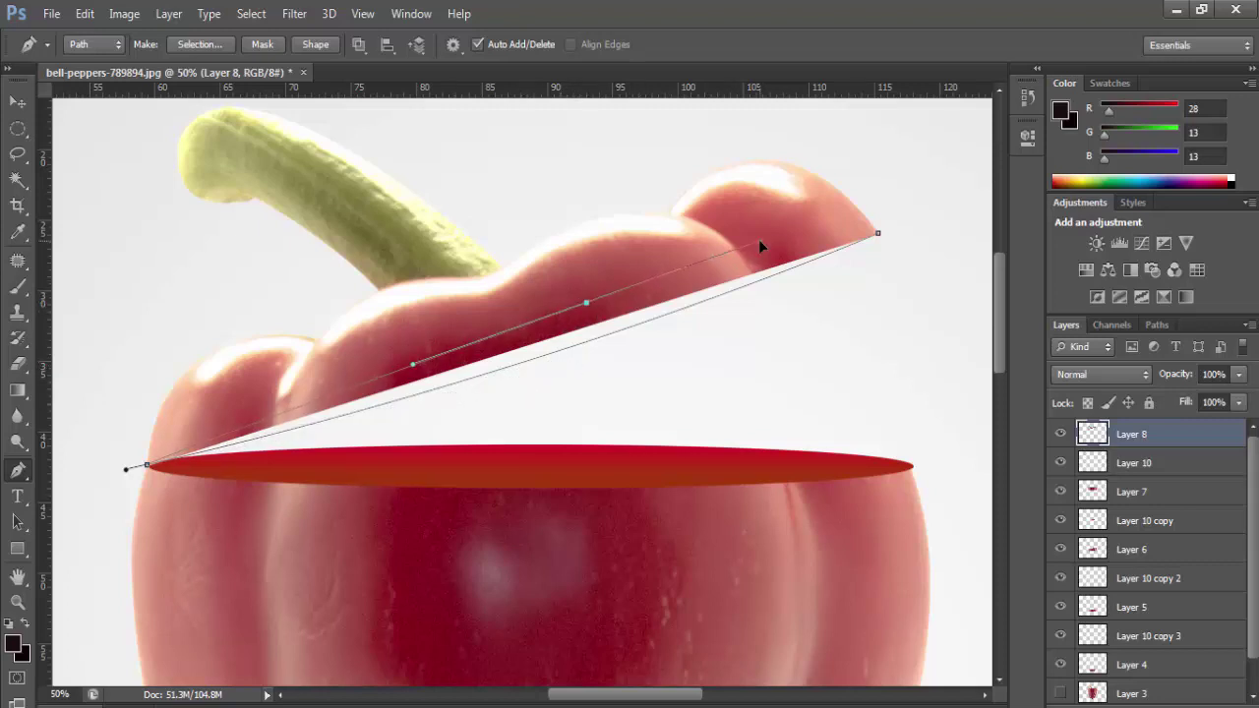
click(878, 237)
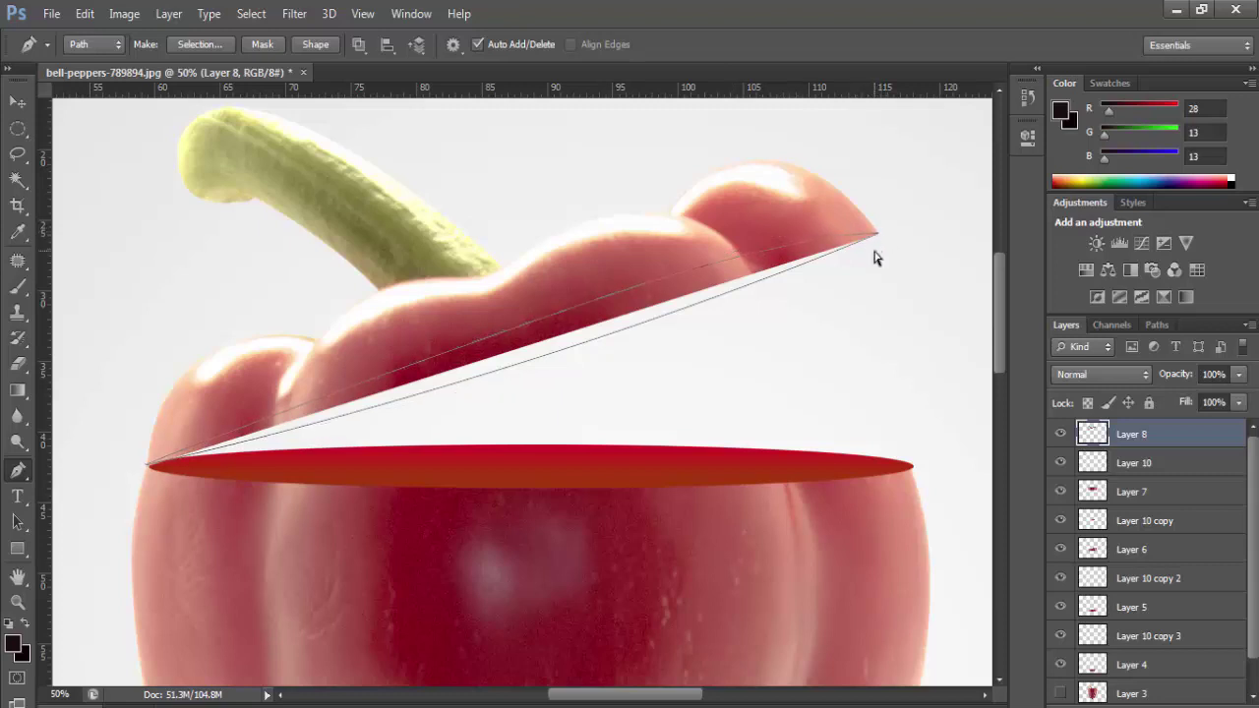
key(ctrl+Return)
key(ctrl+shift+s)
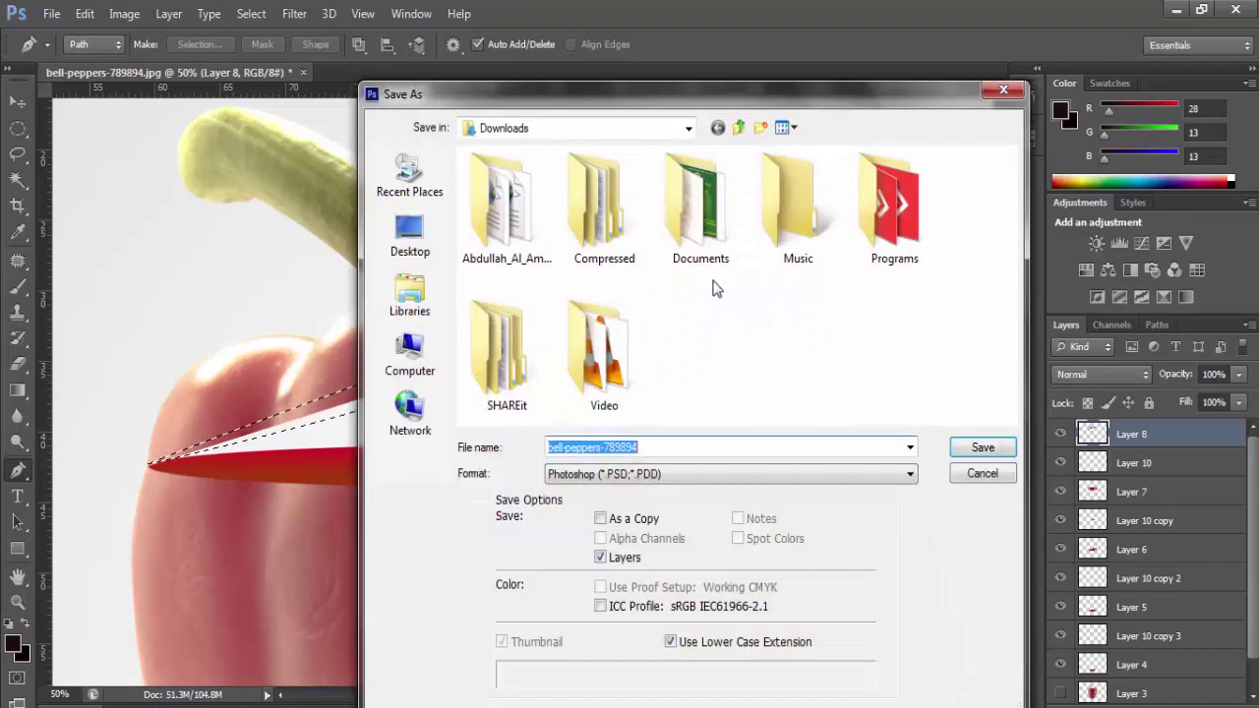
Step: Cancel Save As, then sample pepper skin and paint a trial Clone Stamp stroke in the wedge, undoing it
click(982, 473)
key(s)
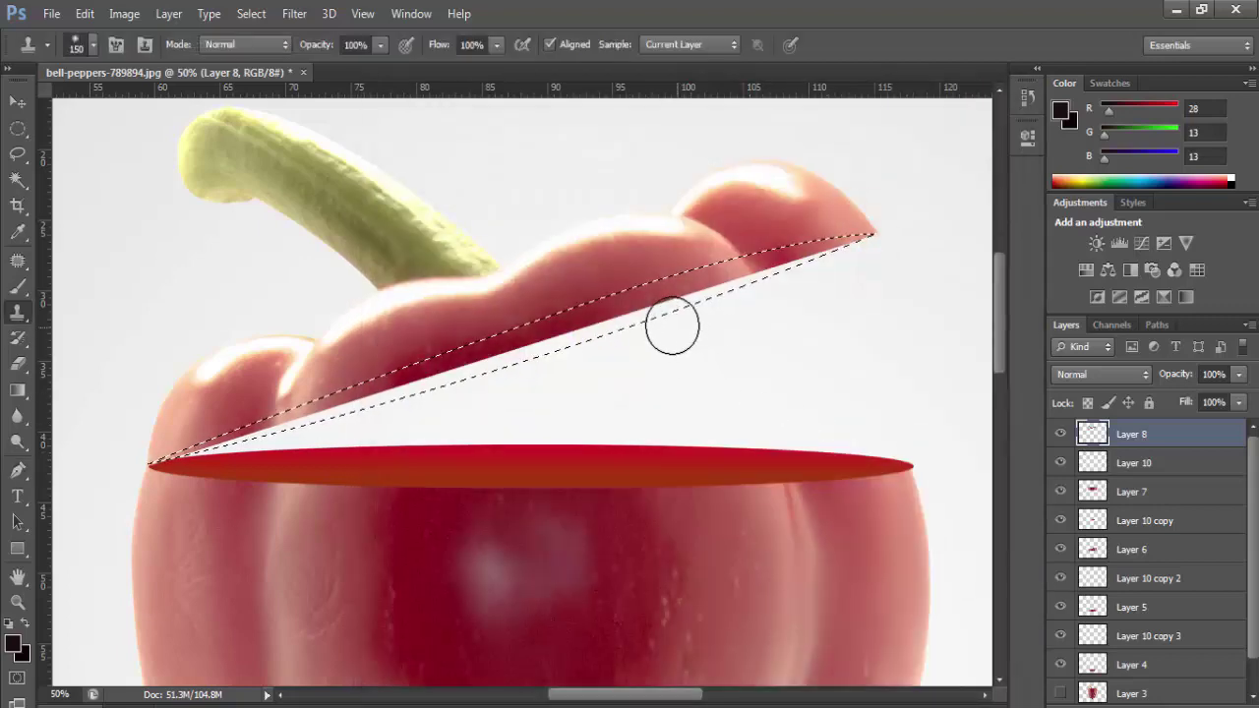
alt+click(755, 253)
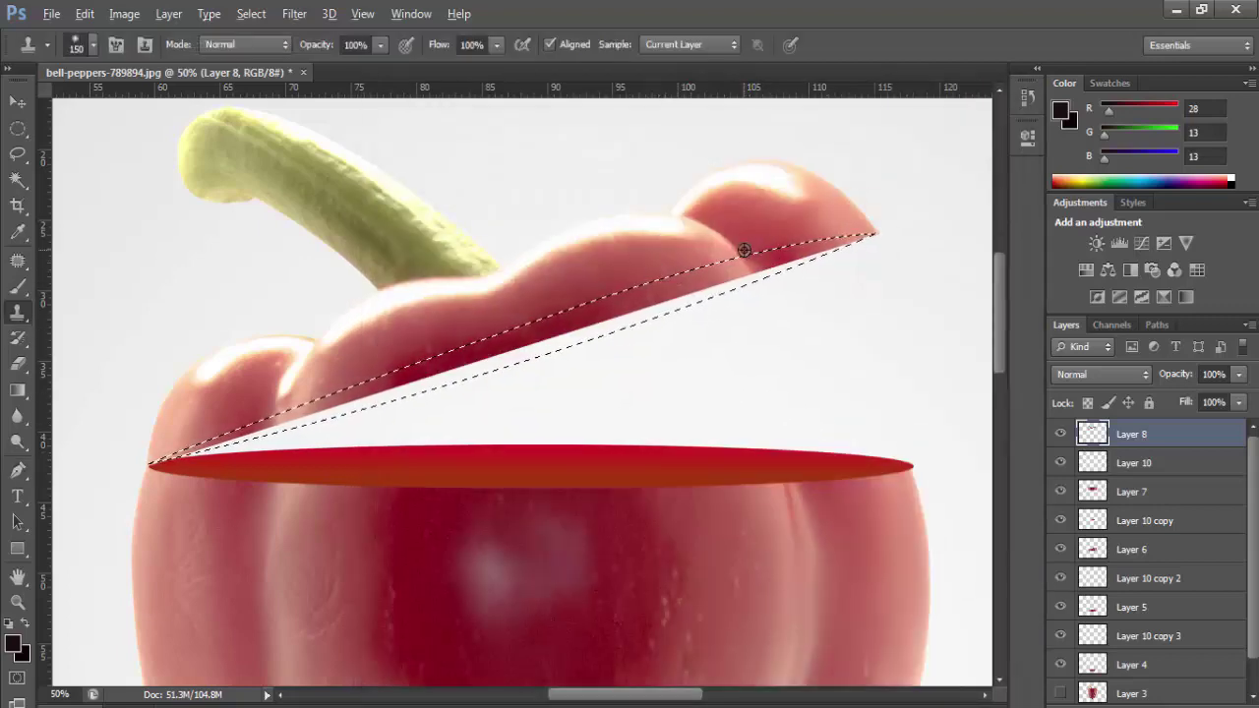
click(757, 271)
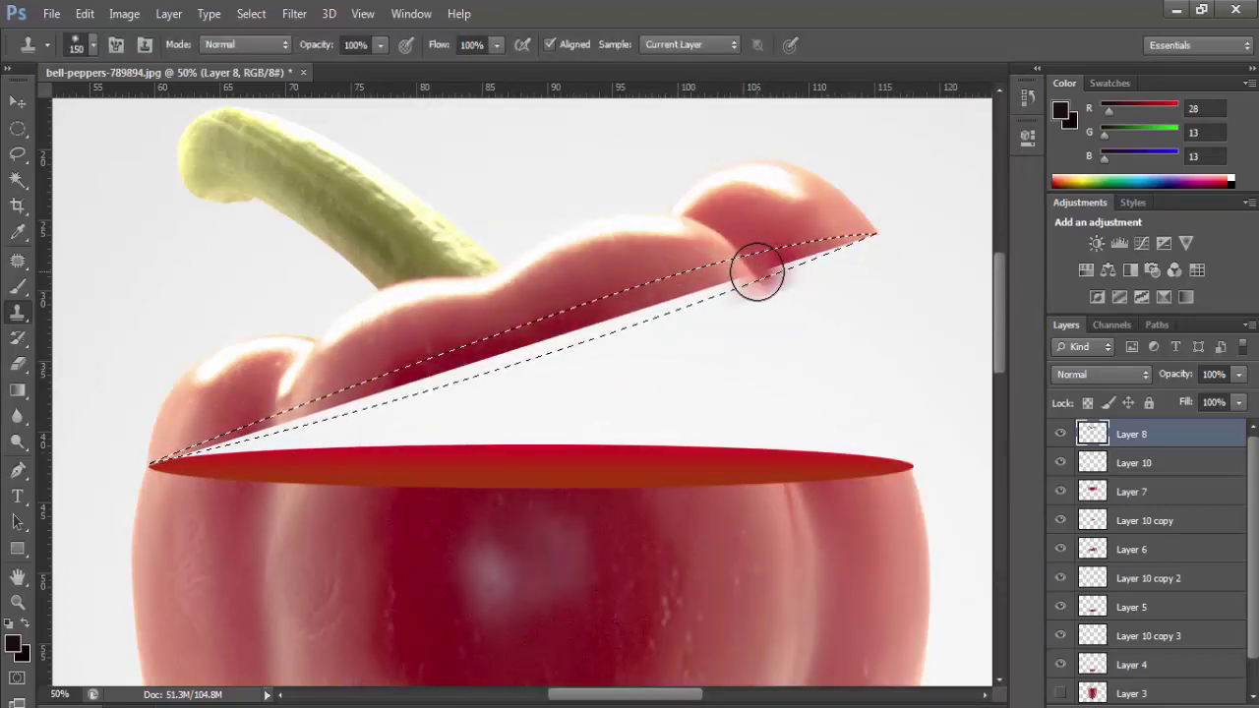
mouse_move(757, 271)
mouse_down()
mouse_move(844, 250)
mouse_move(363, 397)
mouse_up()
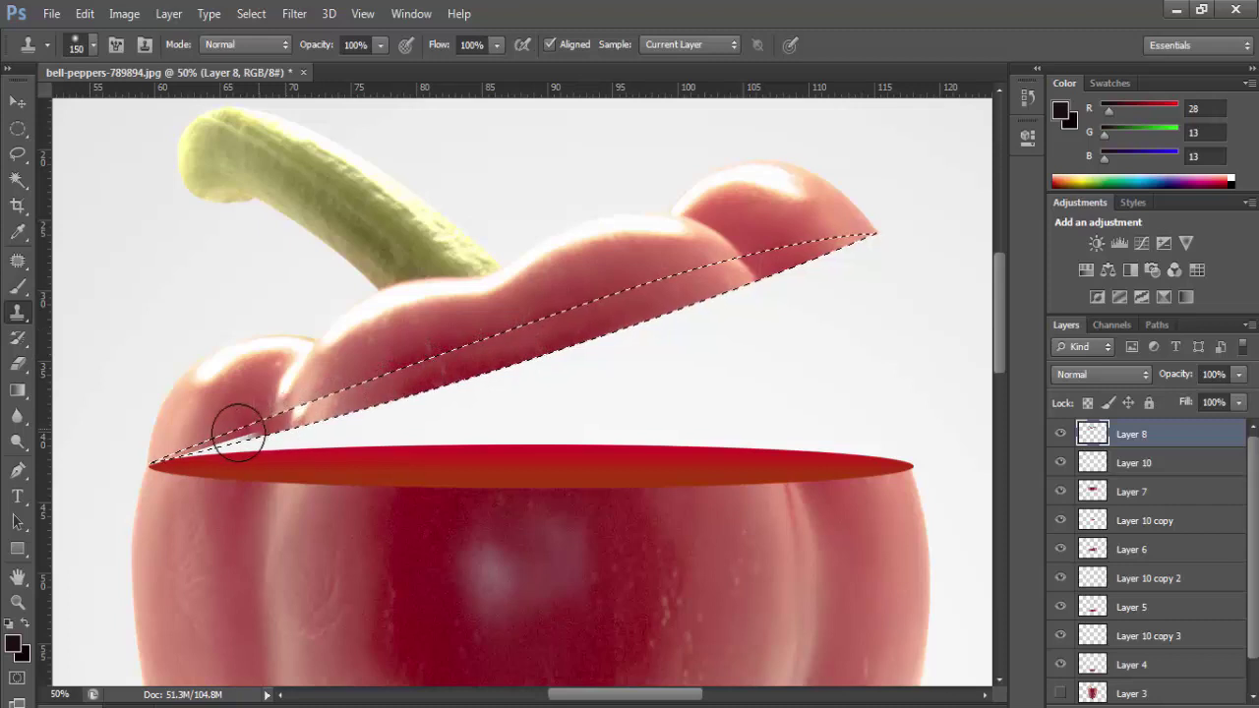
key(ctrl+z)
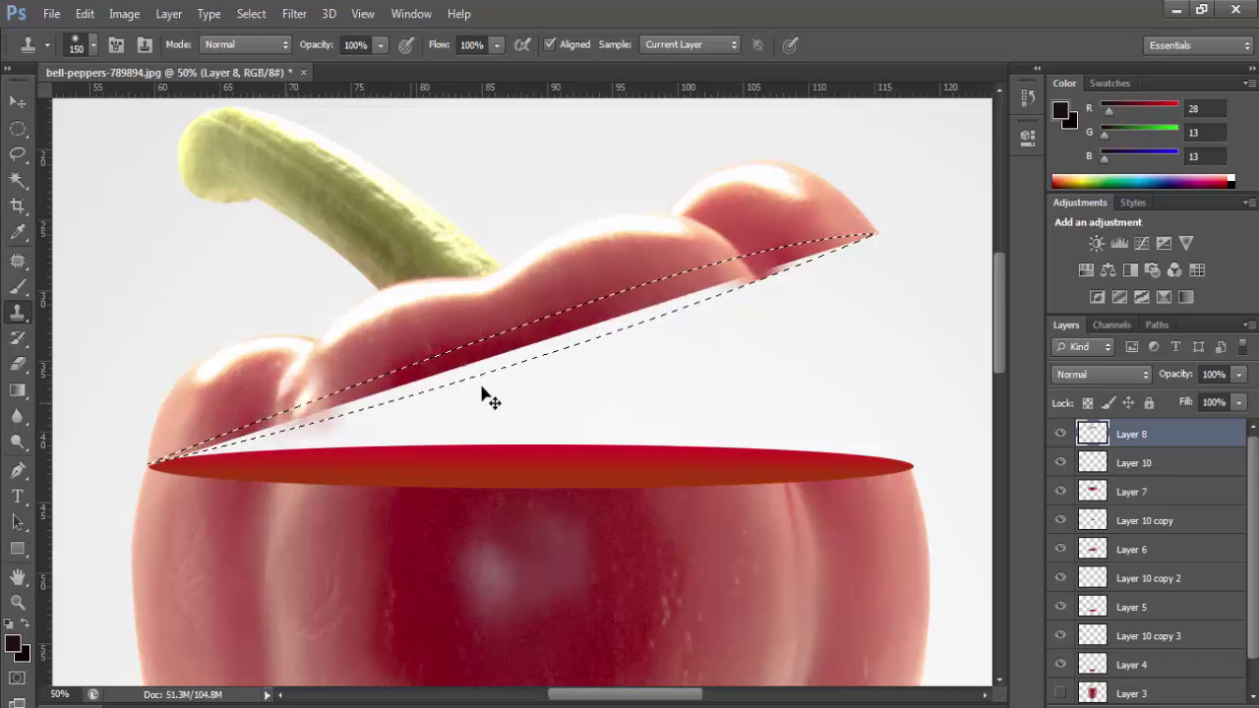
Step: Try more cloned strokes on the wedge's right part, undoing back to the wedge selection
mouse_move(731, 294)
mouse_down()
mouse_move(745, 266)
mouse_move(600, 320)
mouse_up()
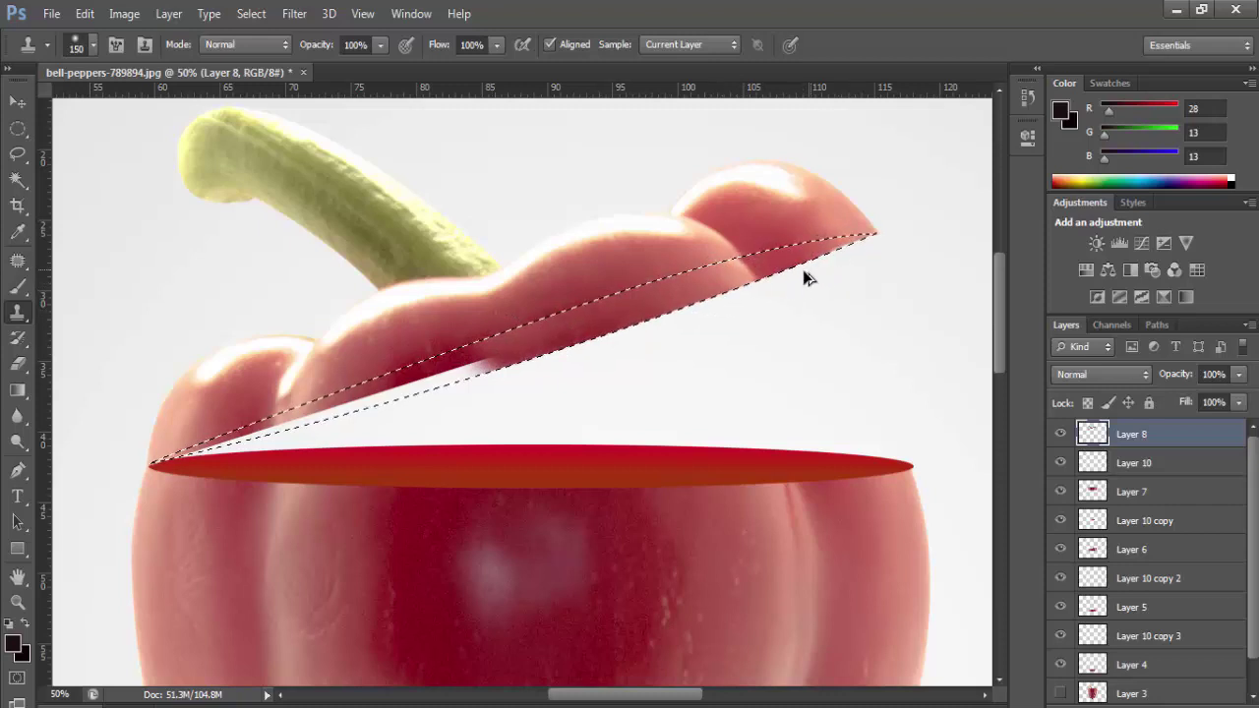
key(ctrl+z)
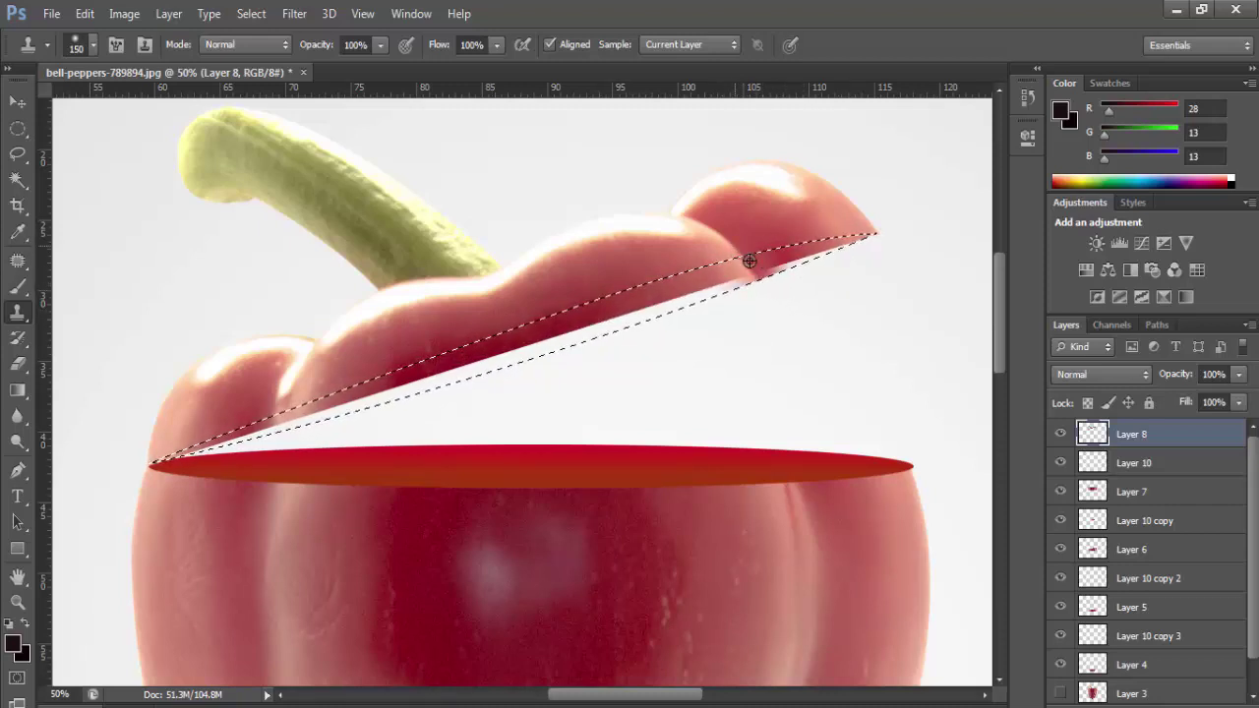
alt+click(750, 261)
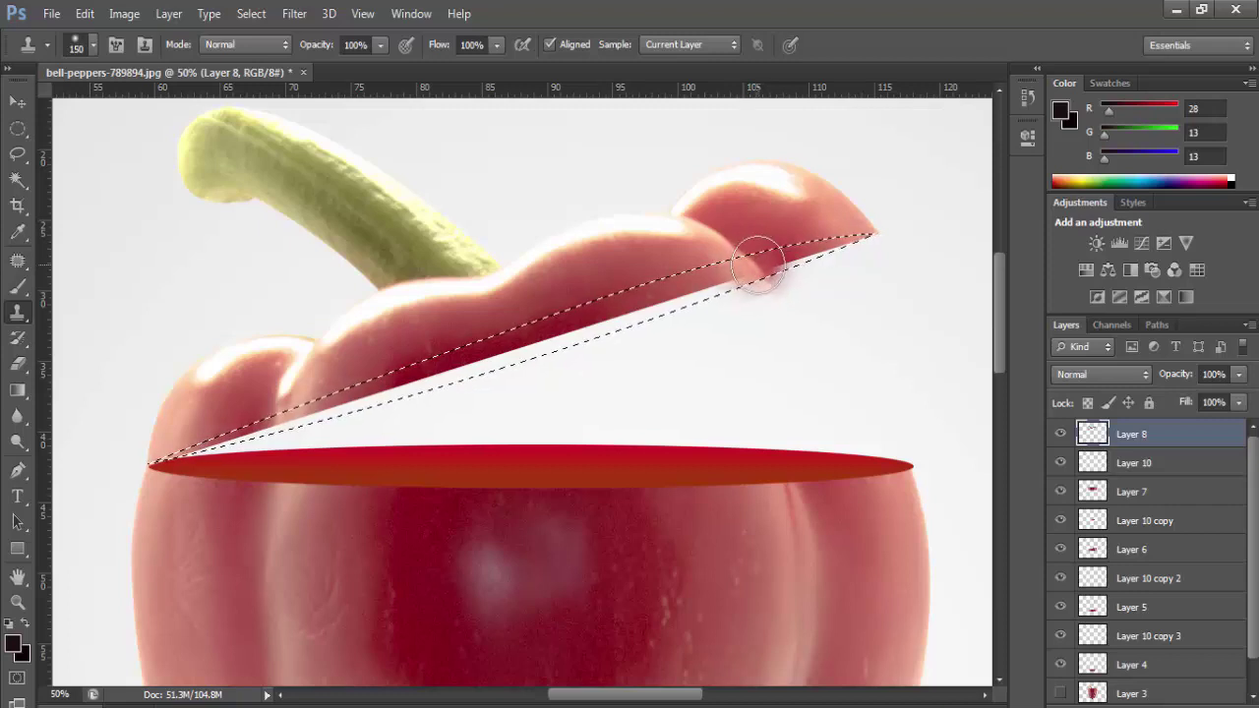
drag(757, 266, 775, 264)
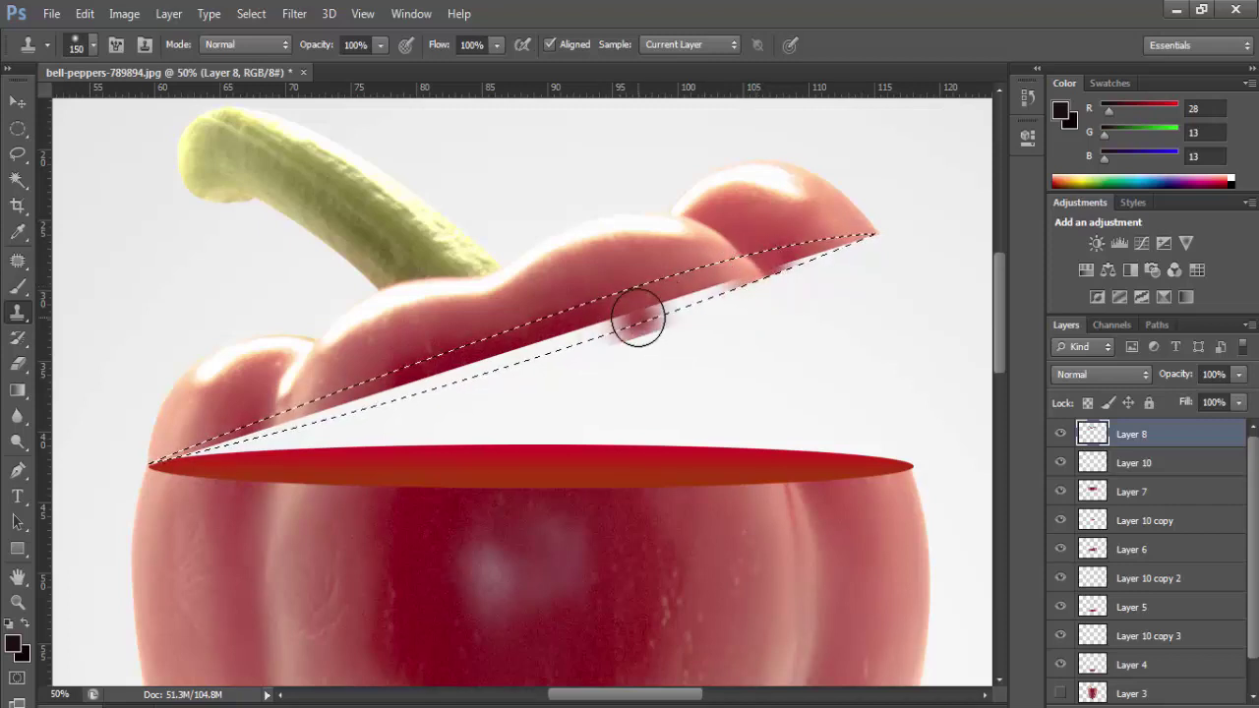
key(ctrl+d)
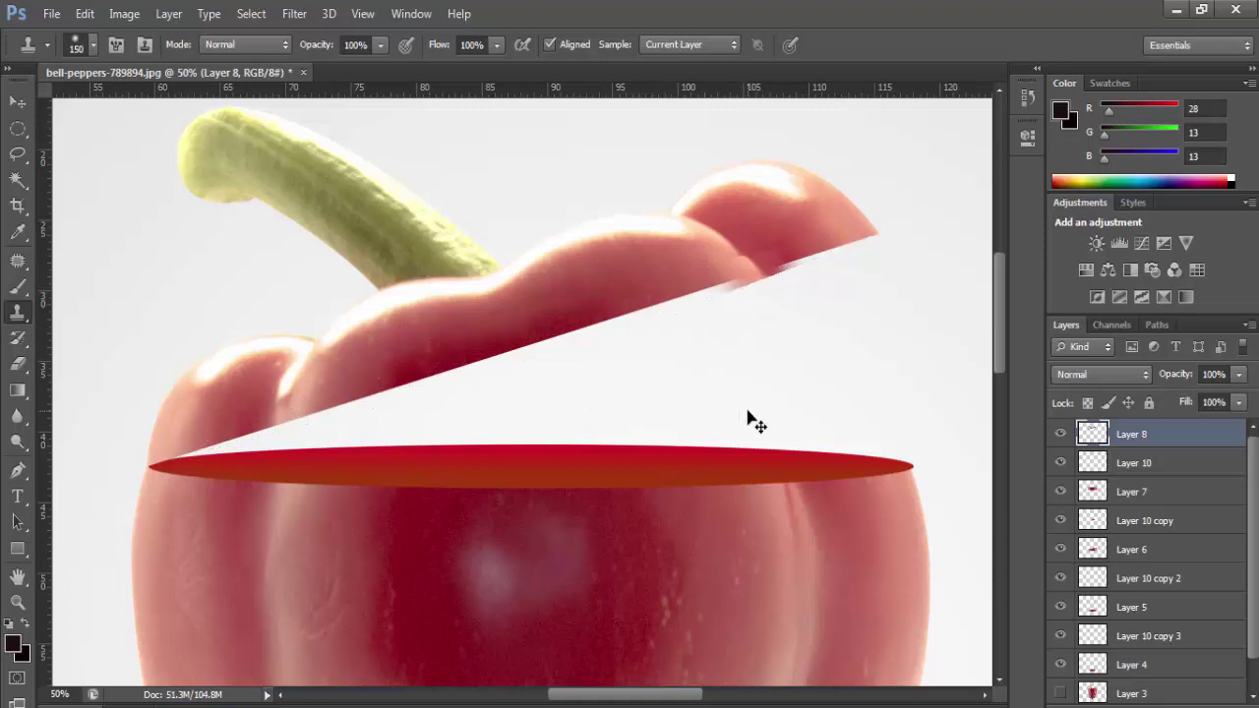
key(ctrl+alt+z)
key(ctrl+alt+z)
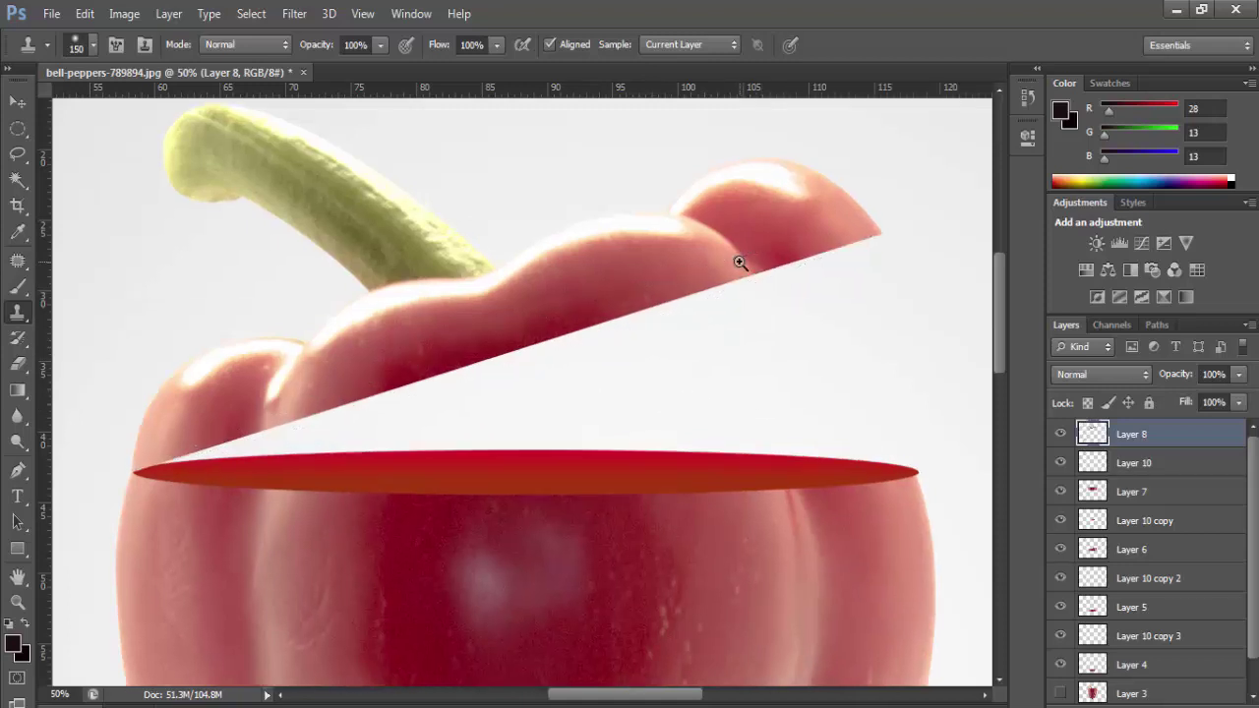
ctrl+click(740, 261)
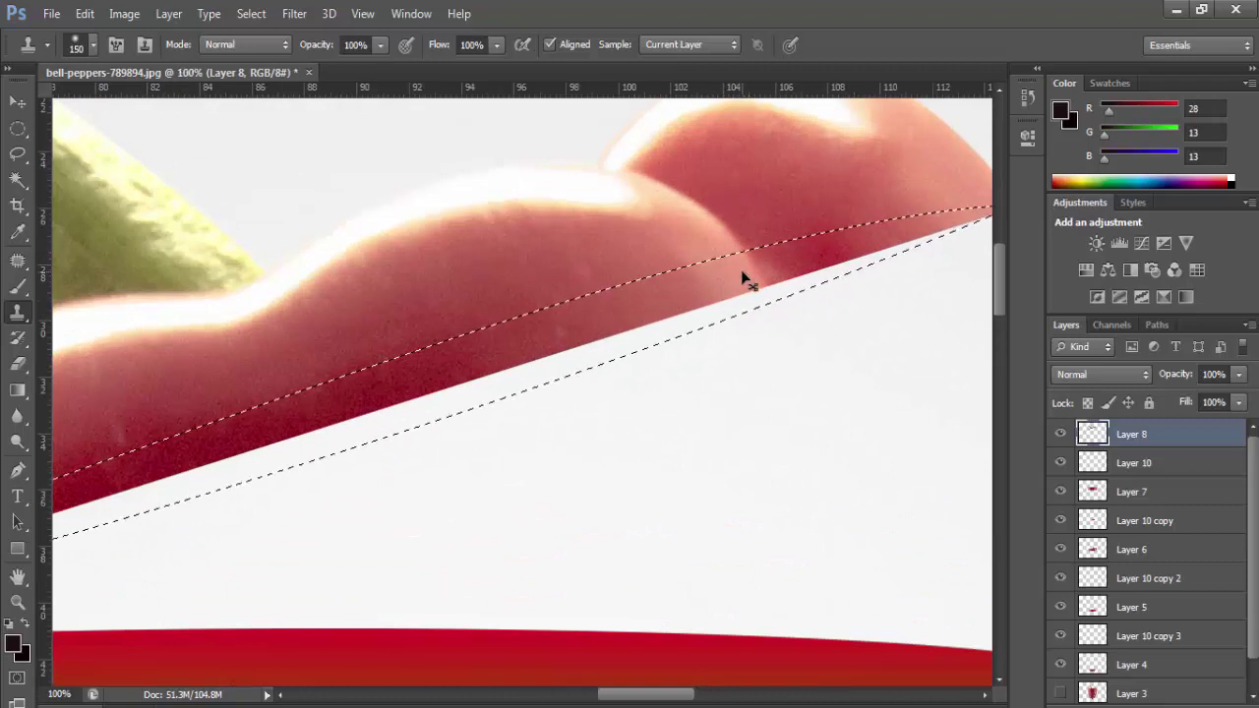
Step: Shrink the Clone Stamp brush to 90 and clone pepper skin along the right part of the cut edge
key(bracketleft)
key(bracketleft)
key(bracketleft)
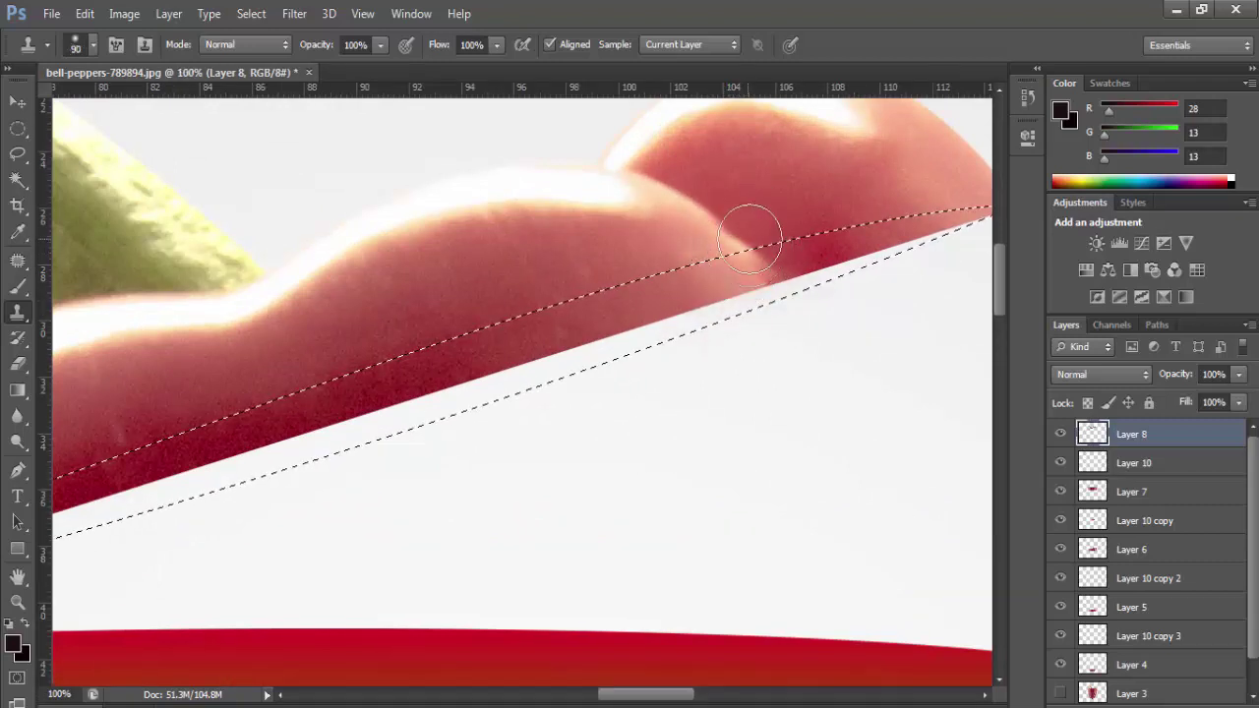
click(826, 300)
key(ctrl+z)
alt+click(750, 245)
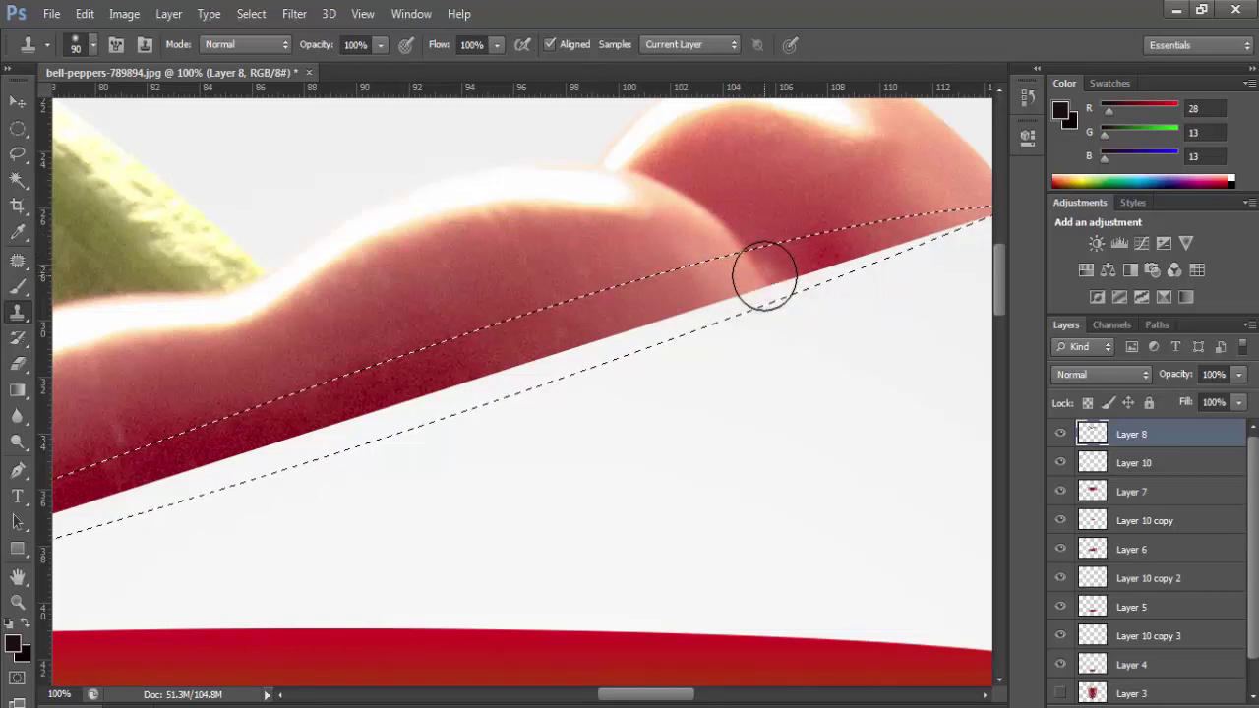
mouse_move(764, 275)
mouse_down()
mouse_move(955, 220)
mouse_move(807, 284)
mouse_move(739, 290)
mouse_move(646, 332)
mouse_move(371, 413)
mouse_move(514, 367)
mouse_move(433, 429)
mouse_up()
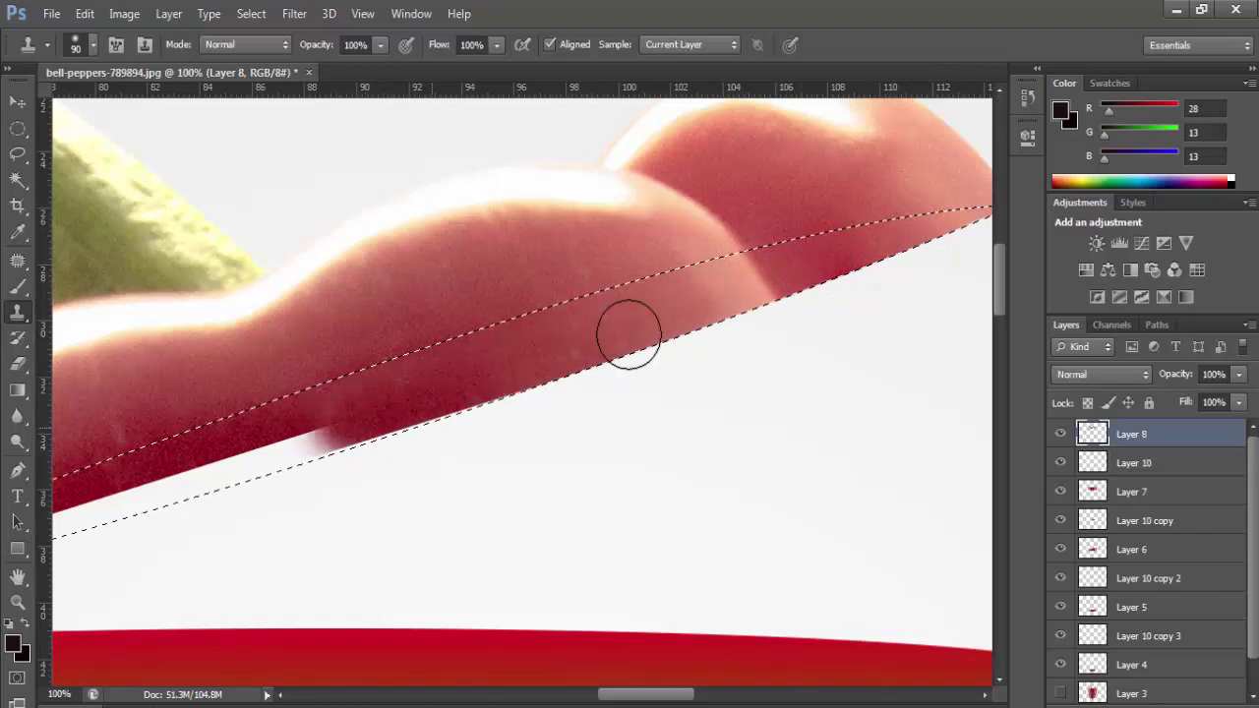
Step: Clone skin along the left part of the edge, clear the selection, and recentre the pepper
mouse_move(375, 379)
mouse_down()
mouse_move(748, 298)
mouse_move(483, 402)
mouse_move(377, 405)
mouse_up()
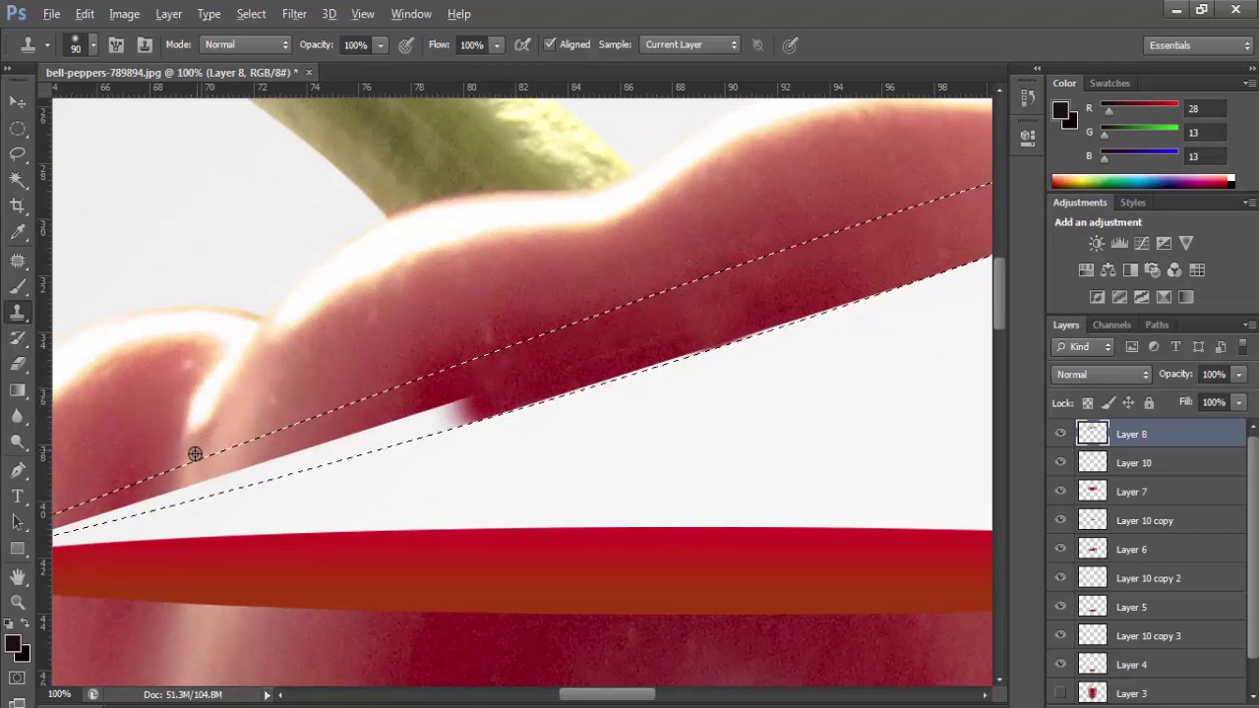
alt+click(177, 484)
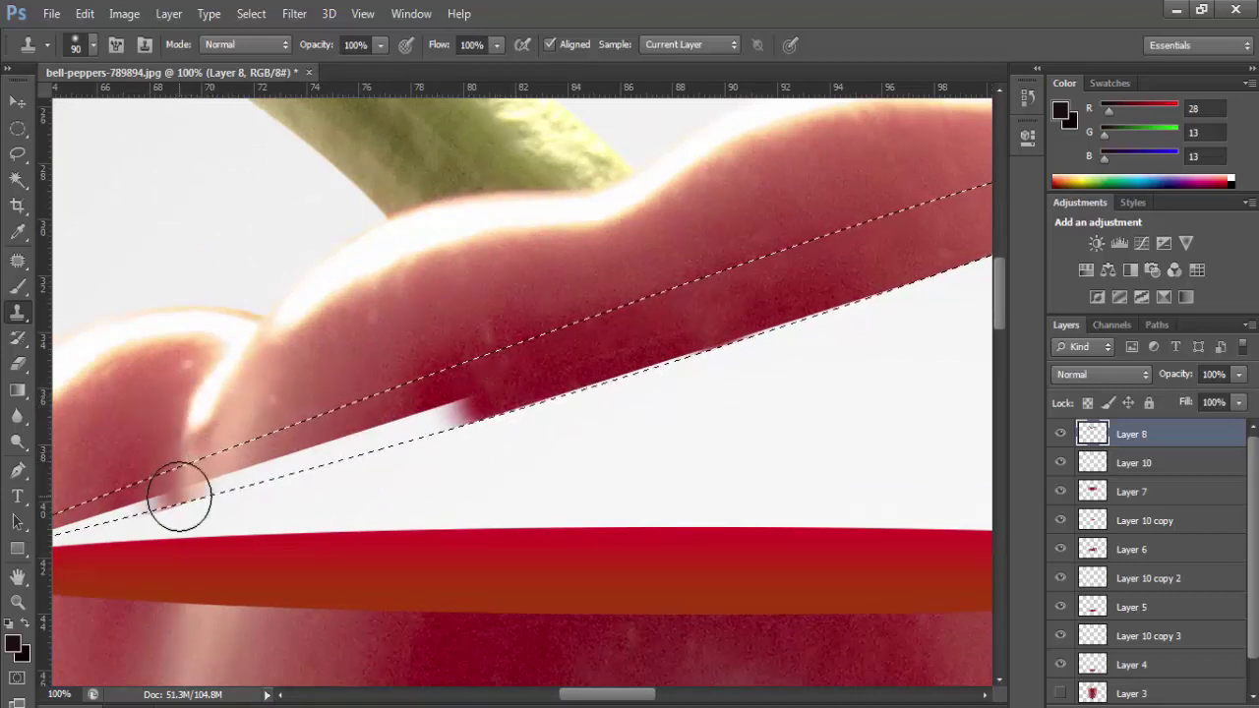
mouse_move(179, 497)
mouse_down()
mouse_move(441, 427)
mouse_move(511, 386)
mouse_move(413, 458)
mouse_move(458, 431)
mouse_move(266, 492)
mouse_move(149, 504)
mouse_up()
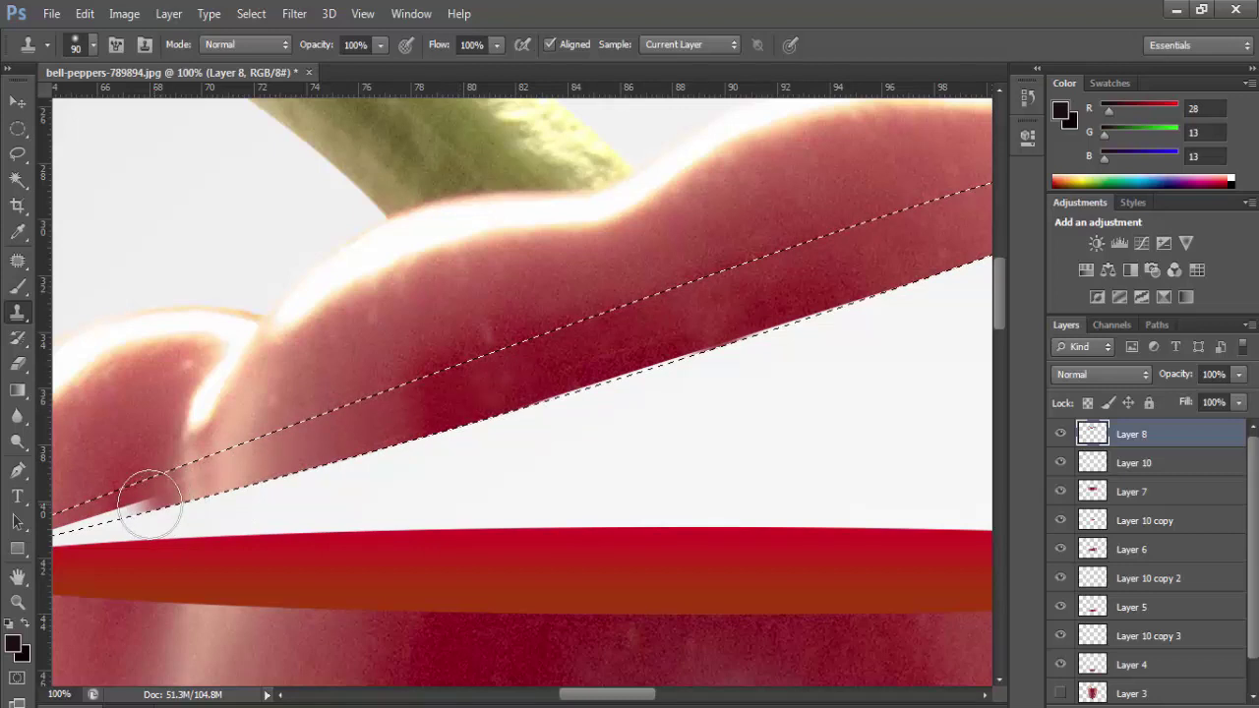
drag(253, 478, 469, 397)
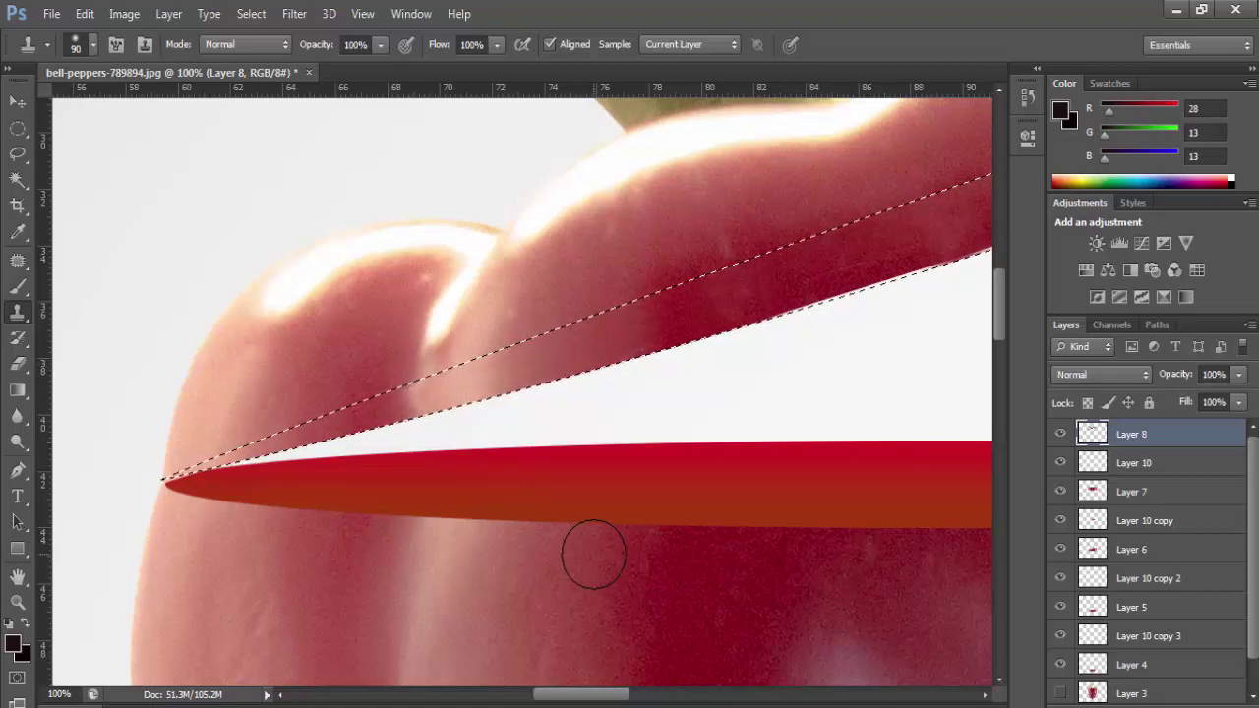
key(ctrl+d)
scroll(689, 433, down, 1)
scroll(694, 425, down, 1)
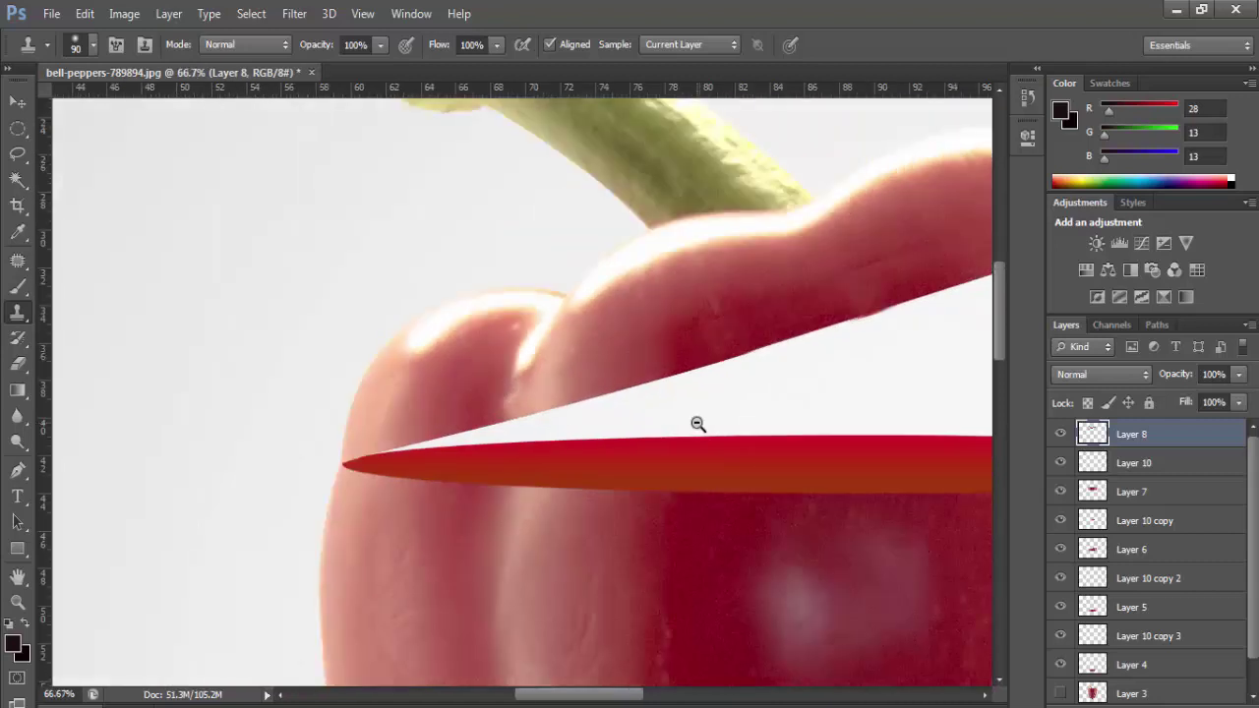
scroll(704, 425, down, 1)
scroll(728, 431, down, 1)
drag(816, 430, 616, 488)
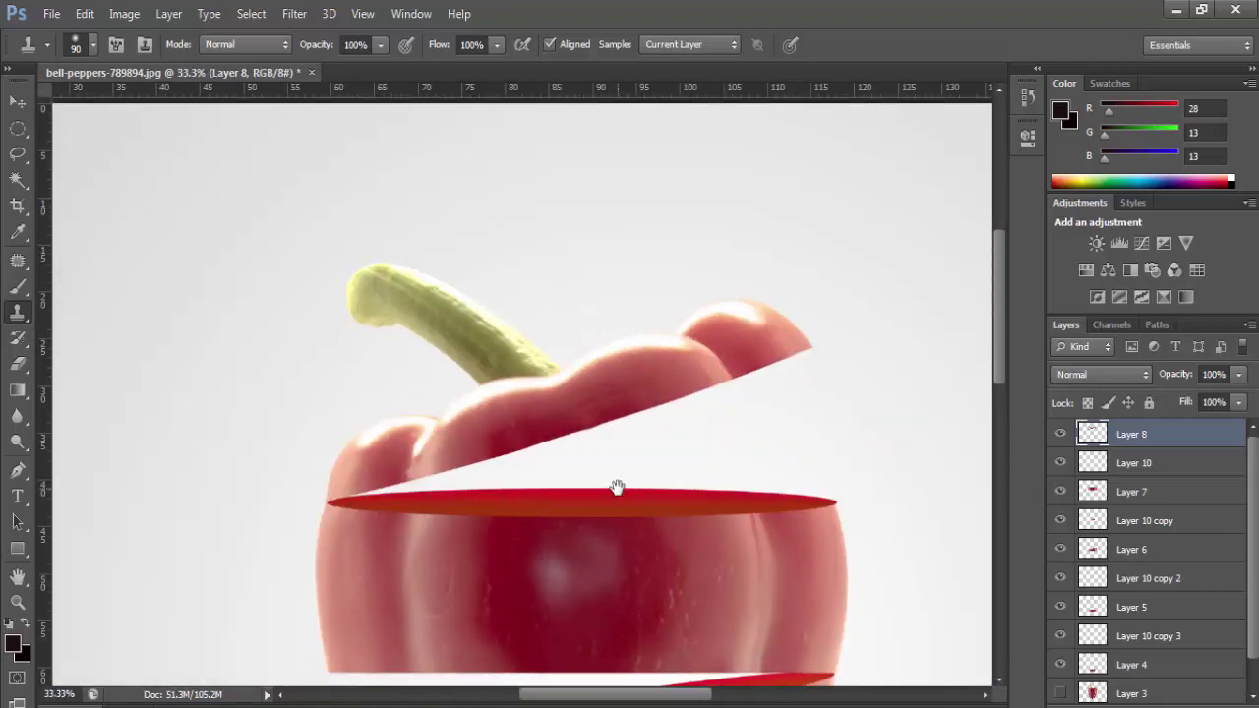
Step: Crop outward to add canvas margins on the left, right and bottom of the pepper photo
key(ctrl+0)
scroll(620, 588, down, 1)
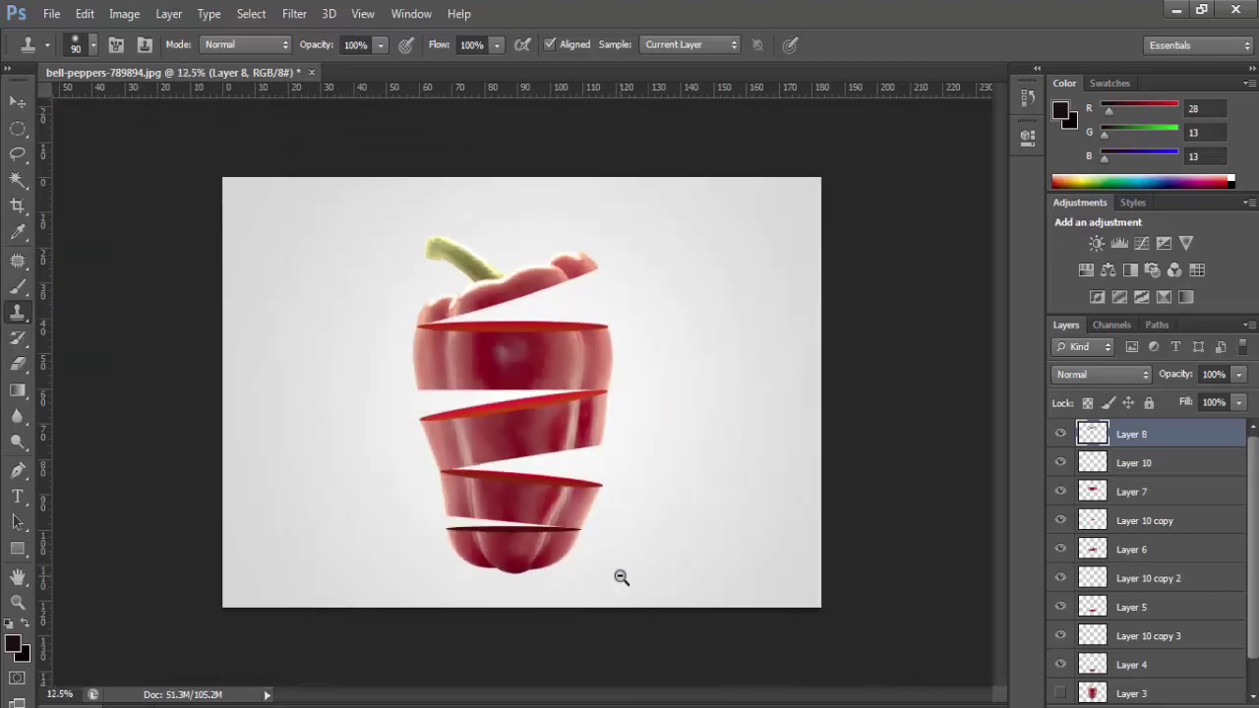
key(c)
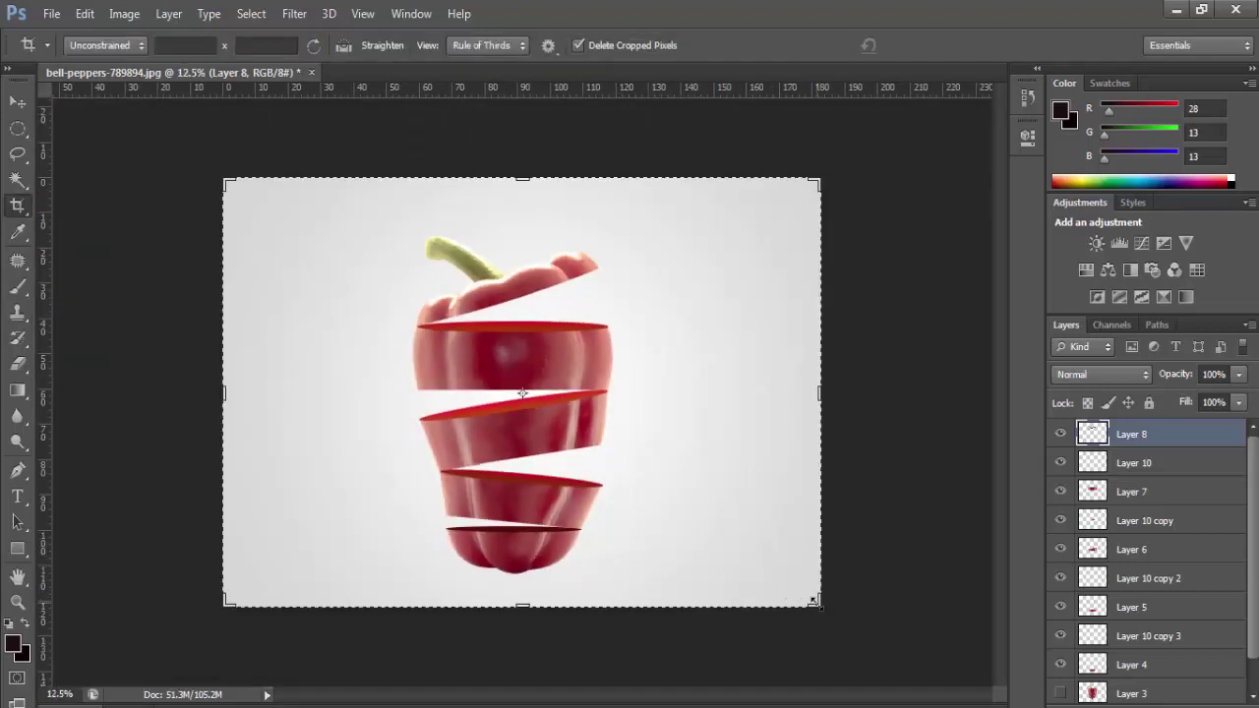
drag(814, 599, 857, 602)
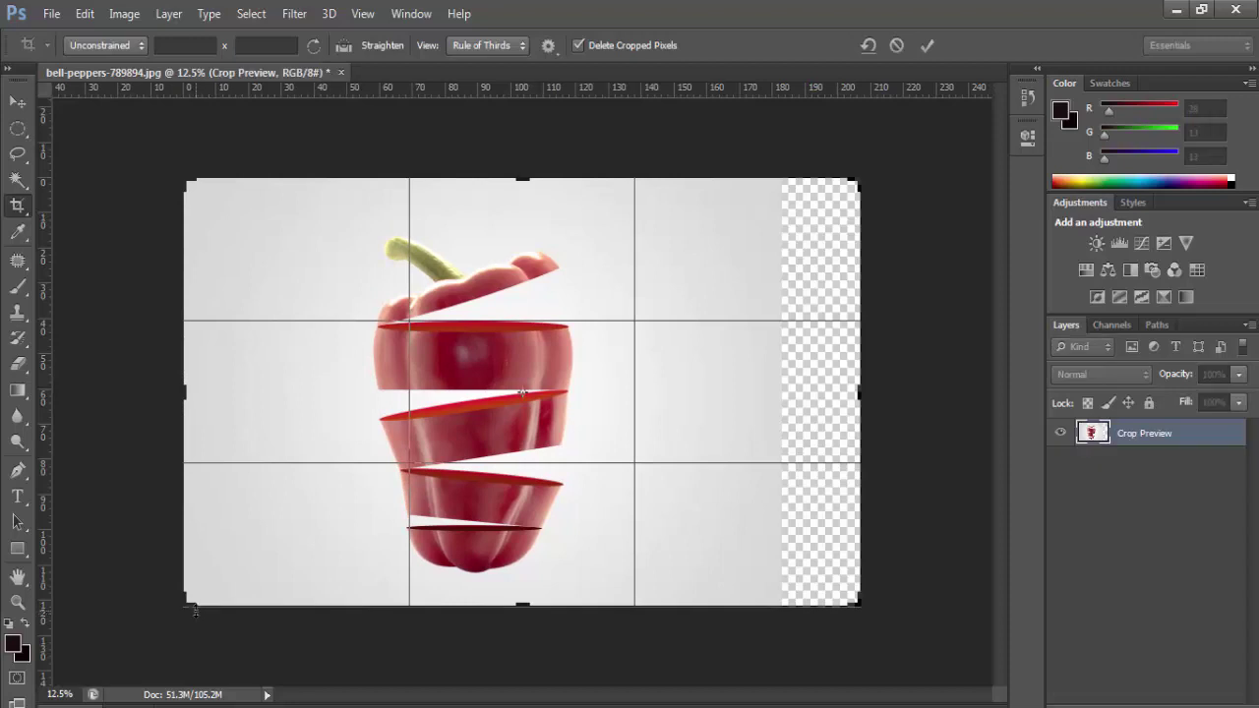
drag(187, 602, 144, 602)
drag(522, 607, 523, 627)
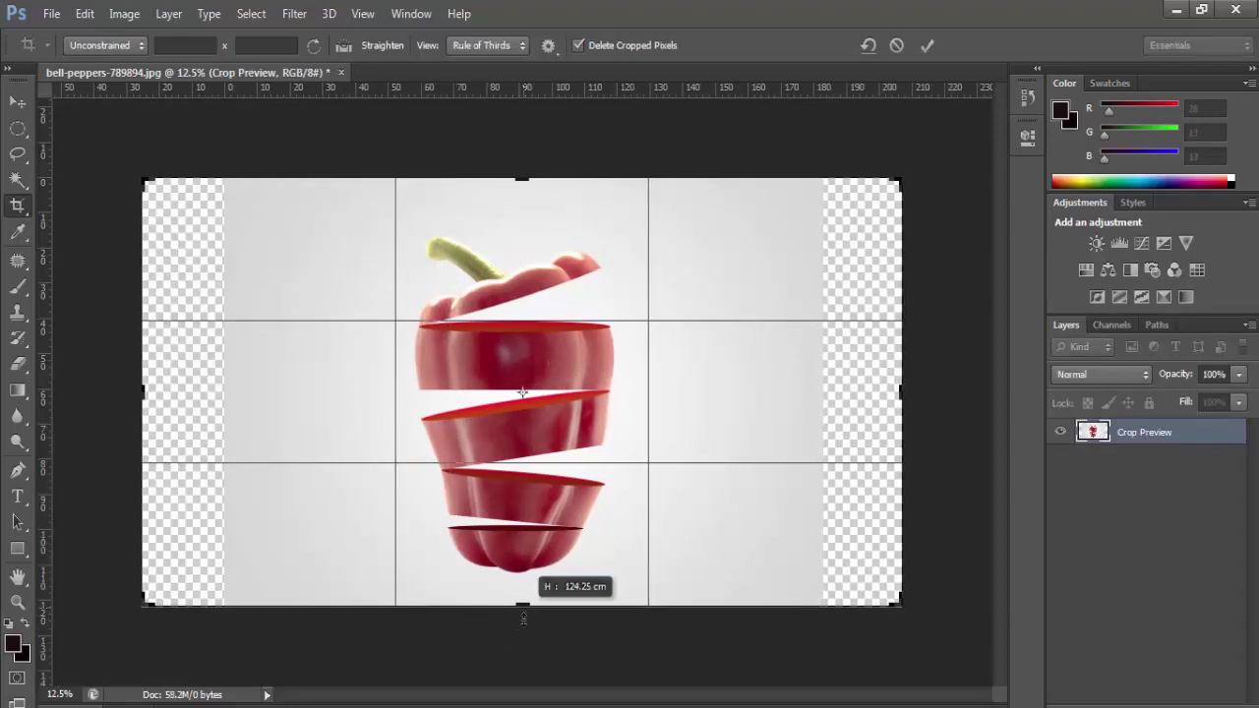
alt+click(610, 560)
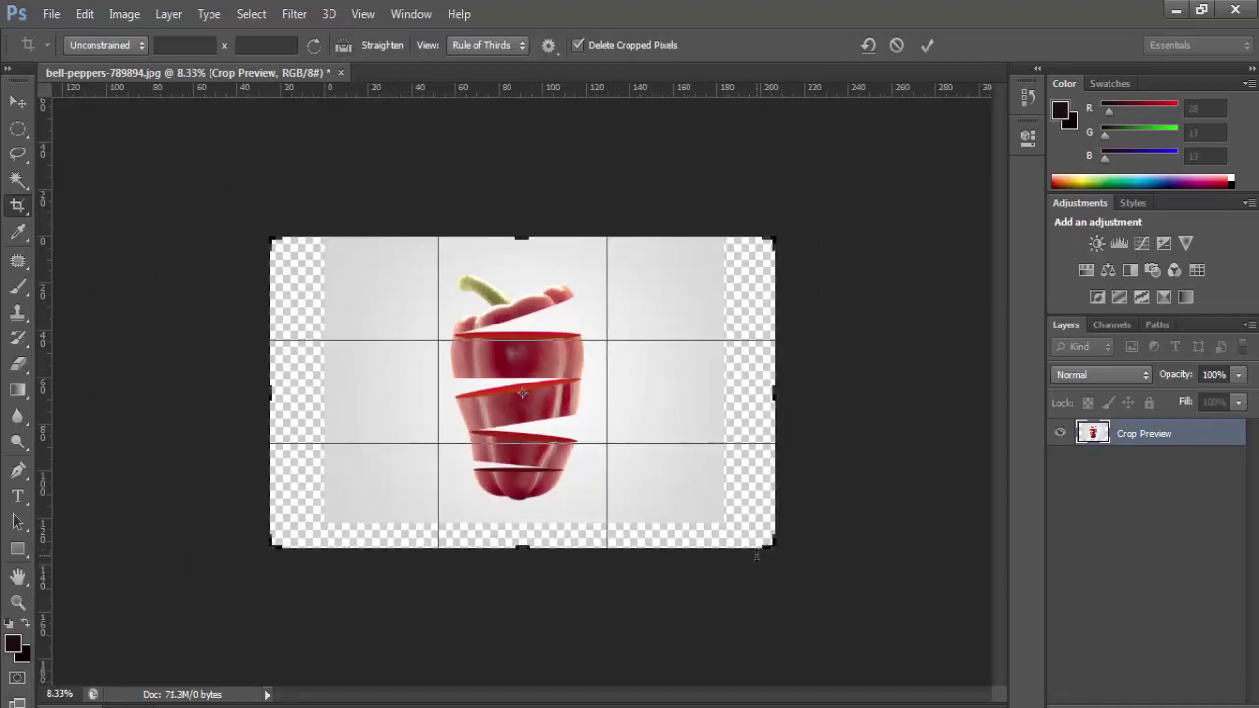
key(Return)
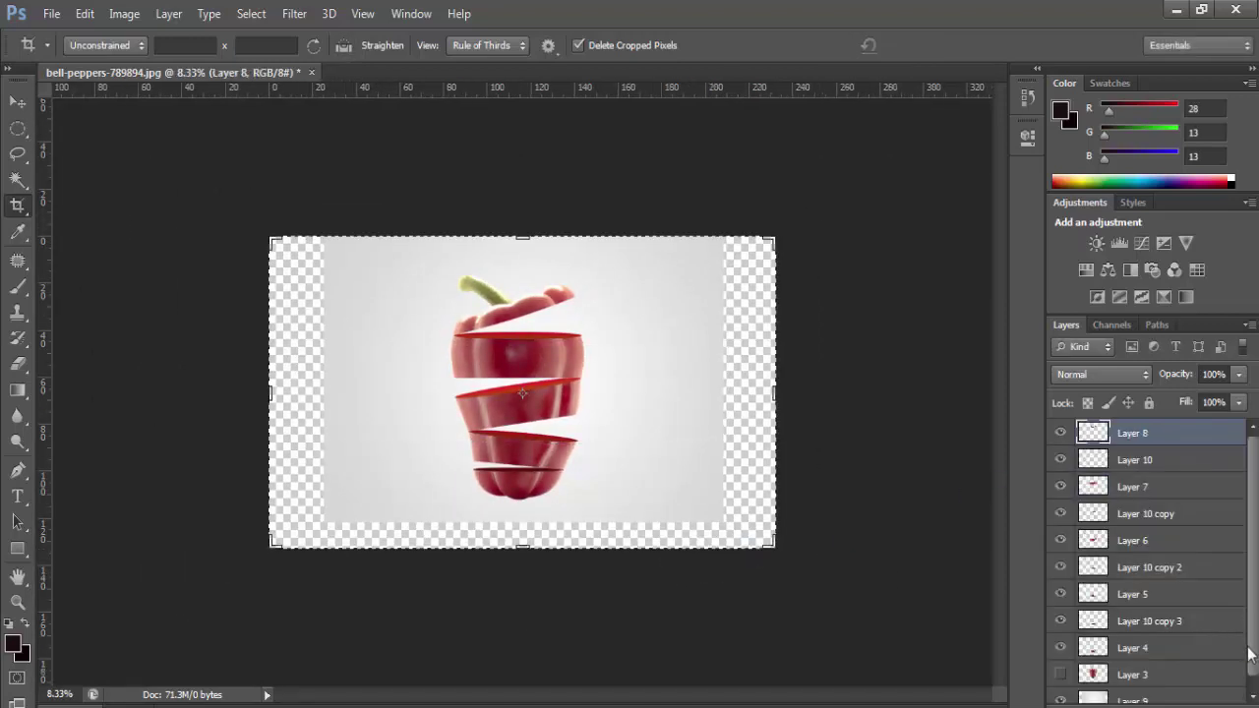
Step: Scale the Layer 9 background up to cover the widened canvas
click(1251, 702)
click(1182, 694)
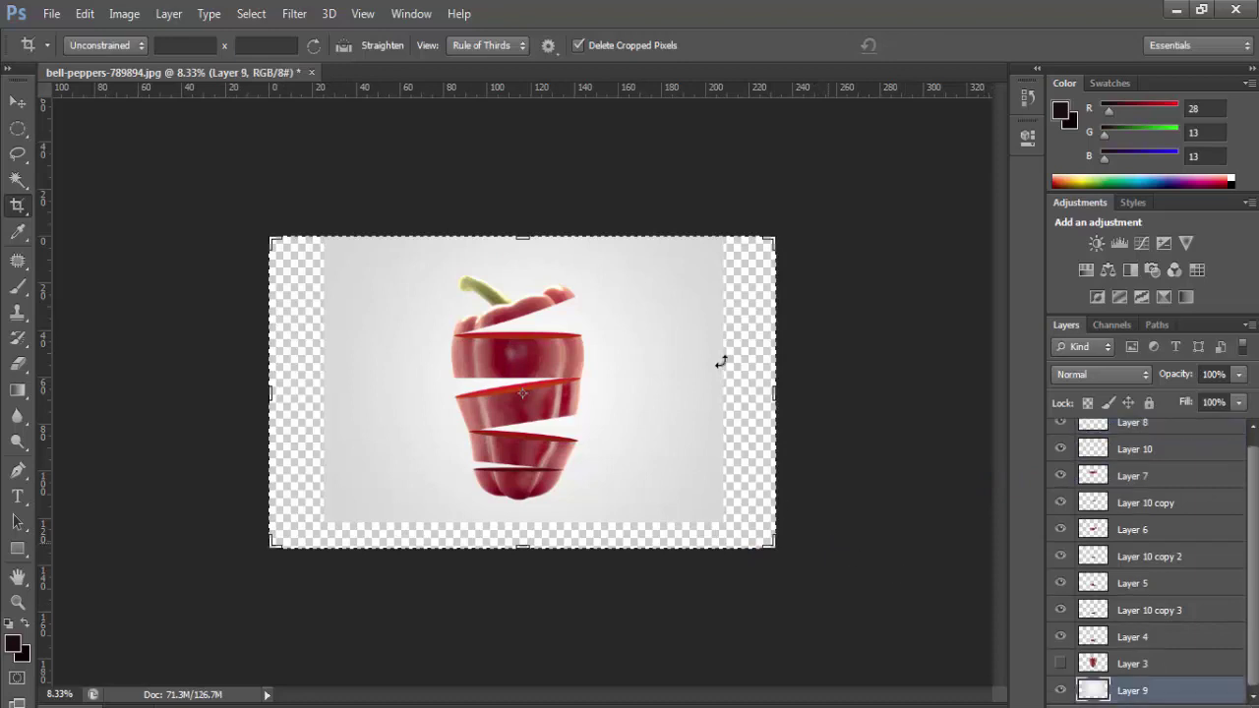
key(ctrl+t)
drag(725, 522, 801, 552)
key(c)
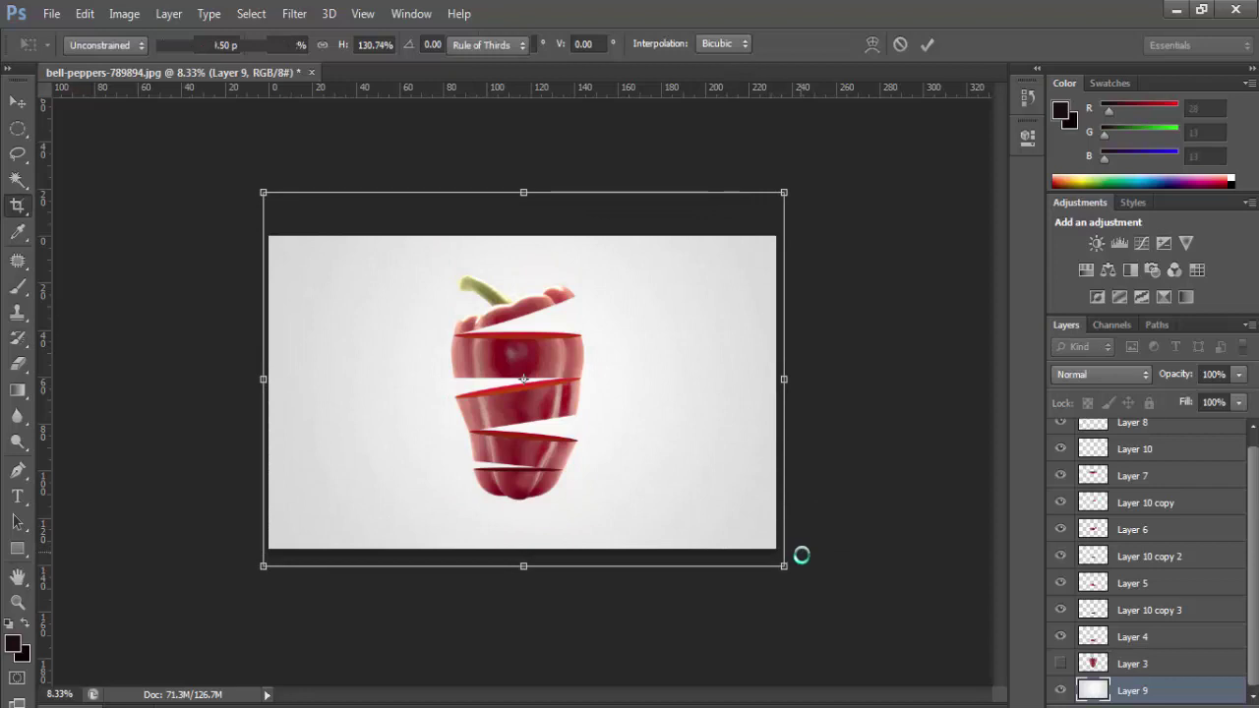
Step: Darken the background with a downward Curves adjustment and add a new Layer 11
click(126, 16)
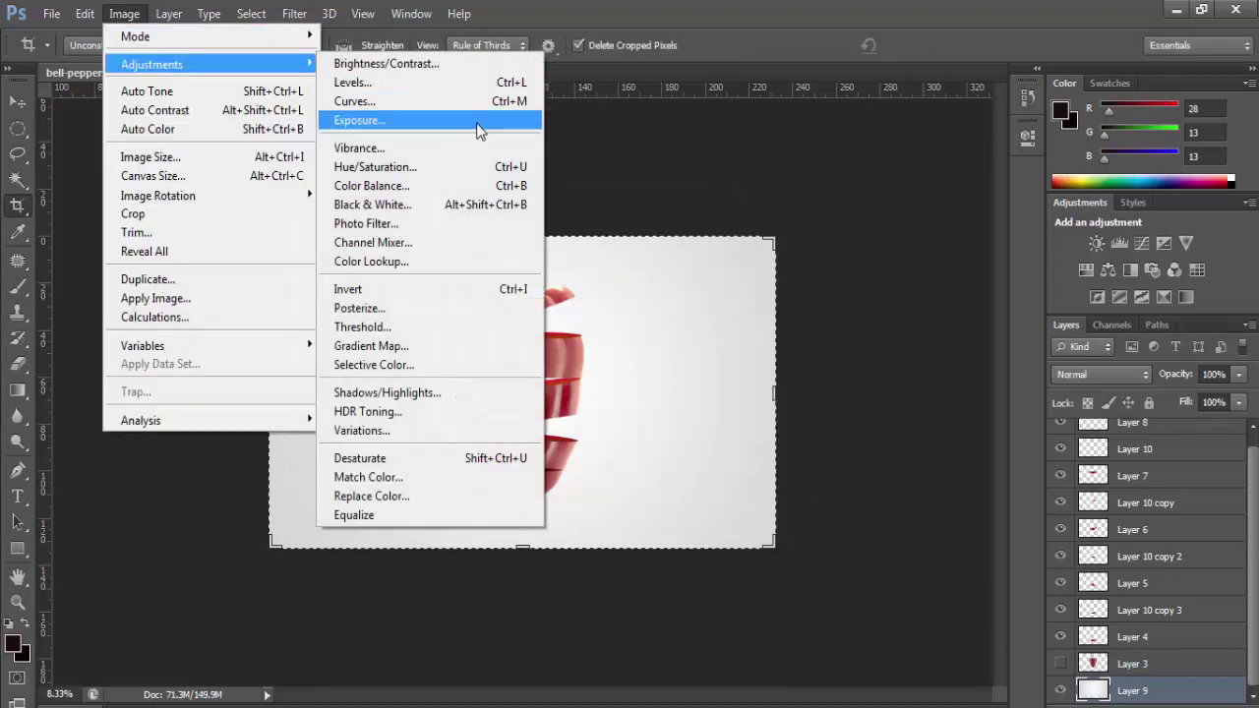
click(470, 100)
mouse_move(1068, 386)
mouse_down()
mouse_move(1052, 363)
mouse_move(1105, 392)
mouse_up()
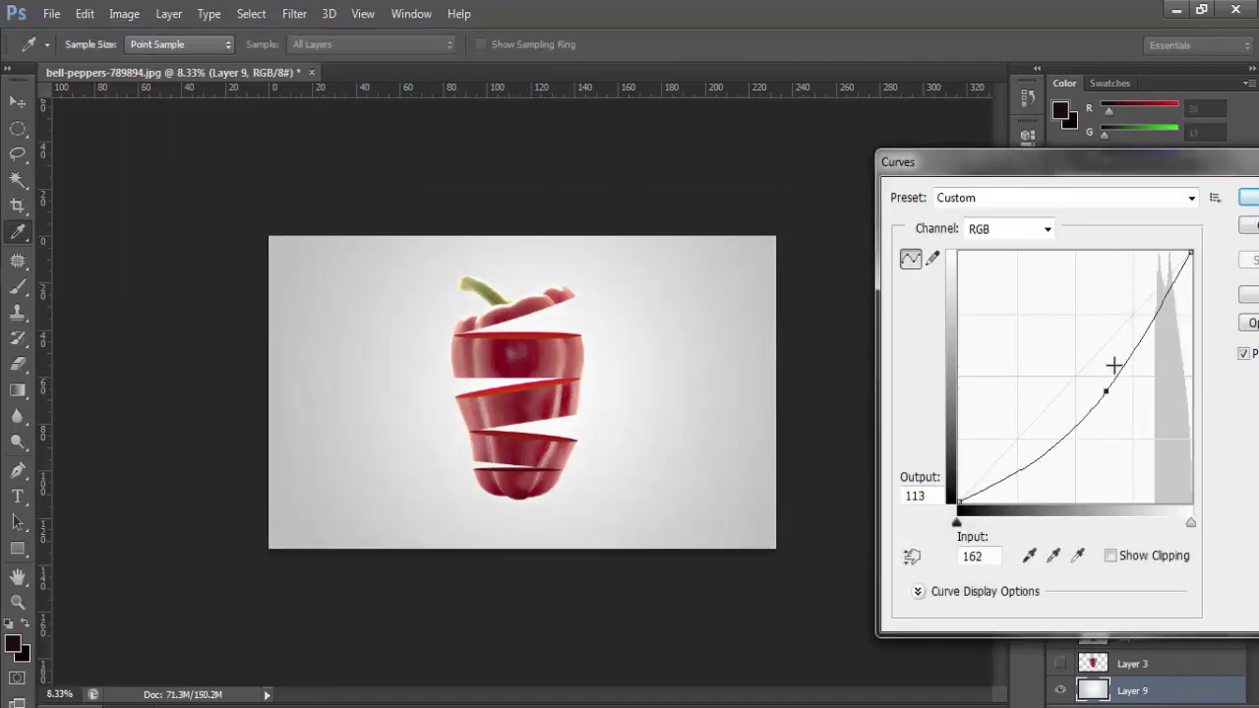
click(1247, 197)
key(c)
key(ctrl+plus)
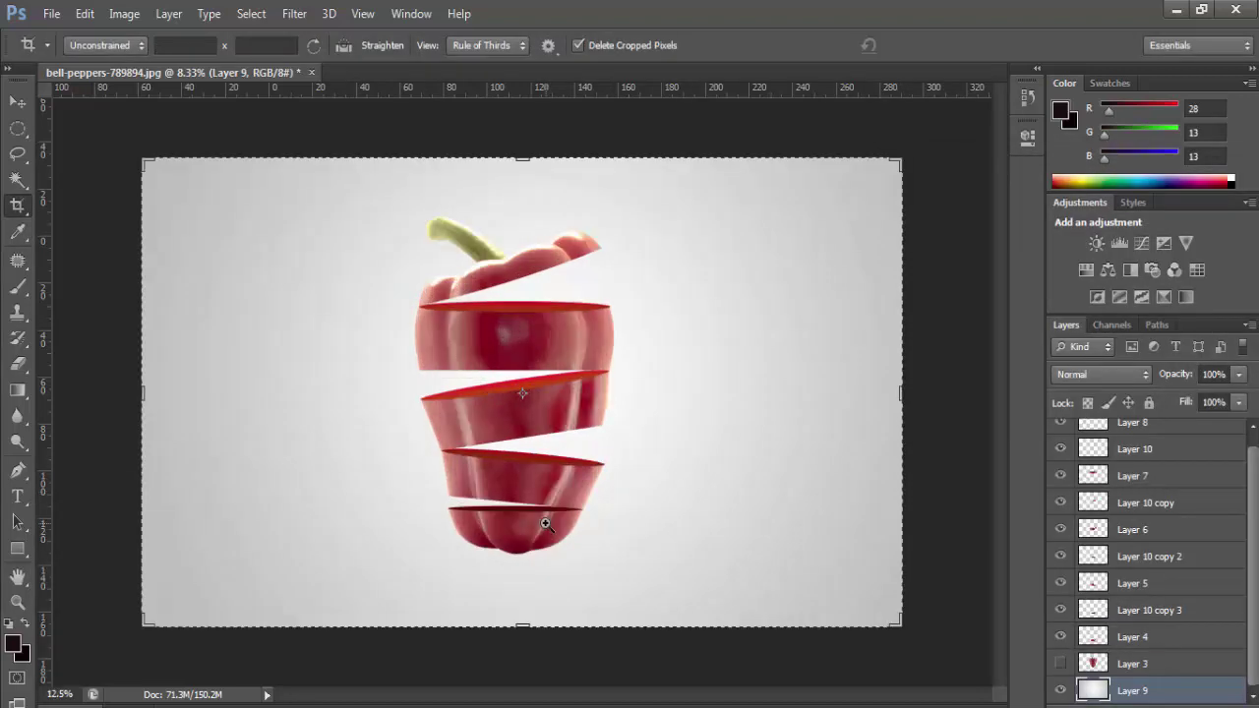
ctrl+click(544, 524)
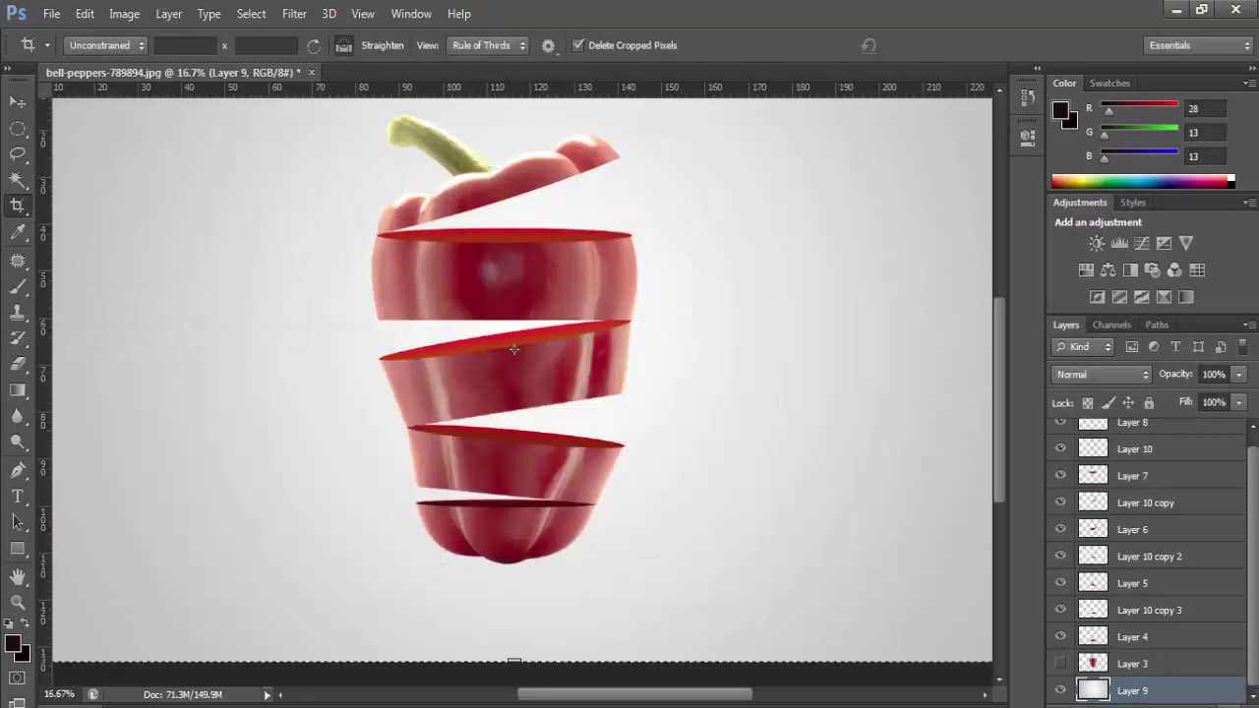
key(ctrl+shift+alt+e)
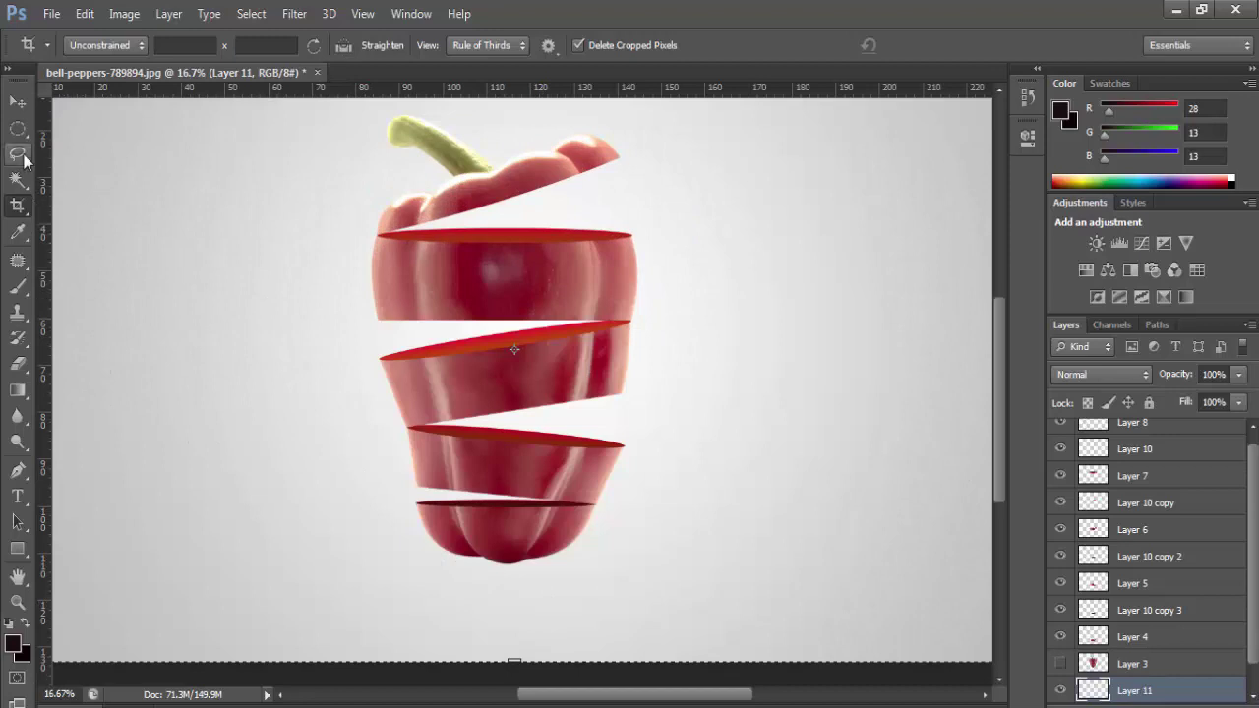
Step: Fill an oval right of the pepper with a radial Foreground to Transparent gradient on Layer 11
click(19, 130)
drag(677, 317, 773, 398)
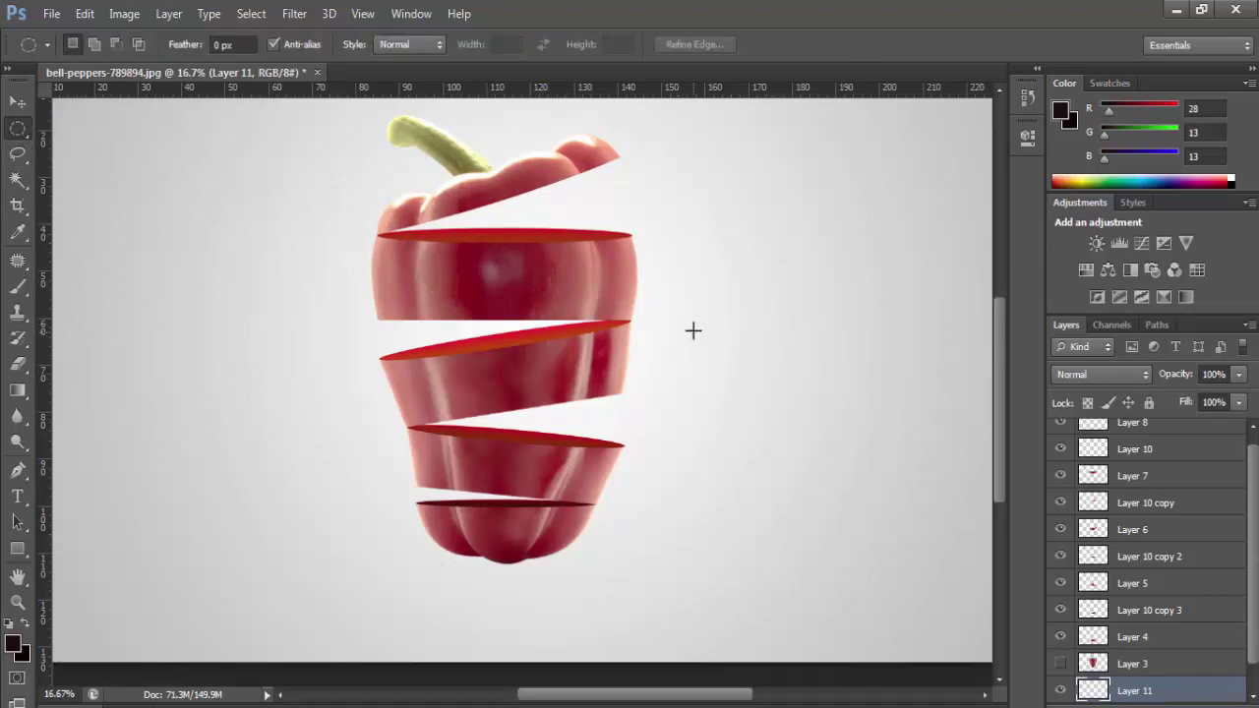
drag(693, 331, 773, 456)
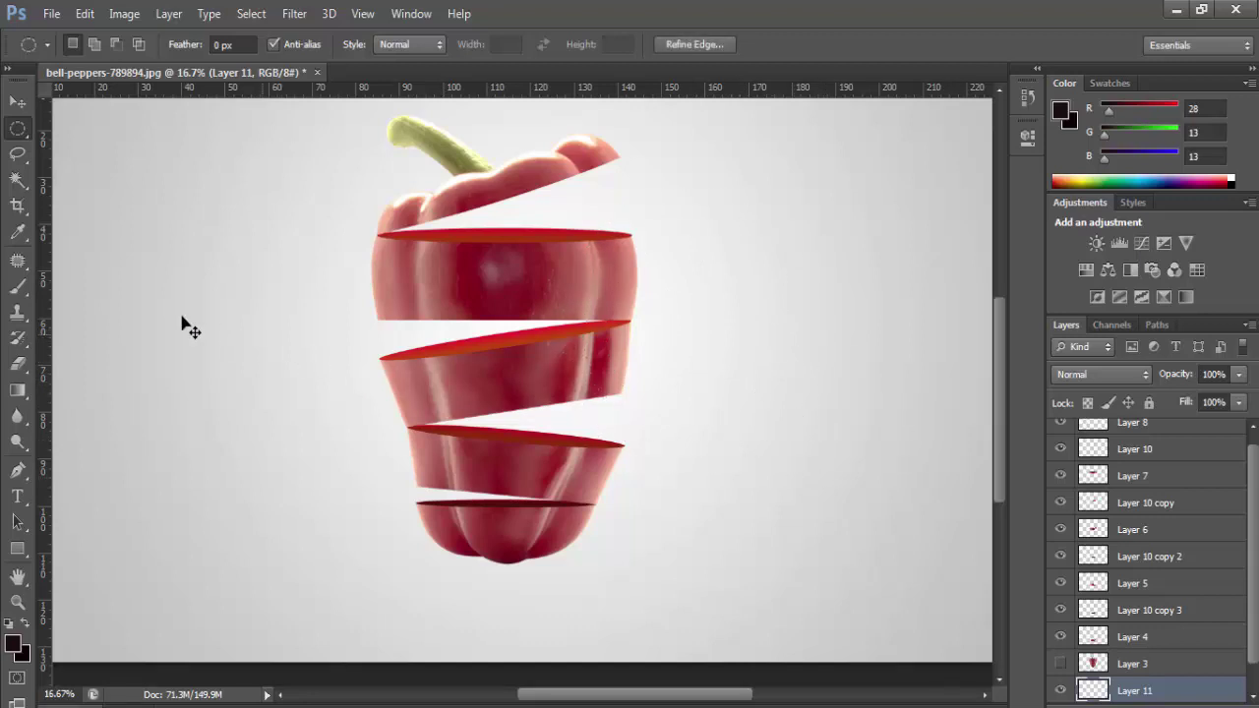
click(17, 389)
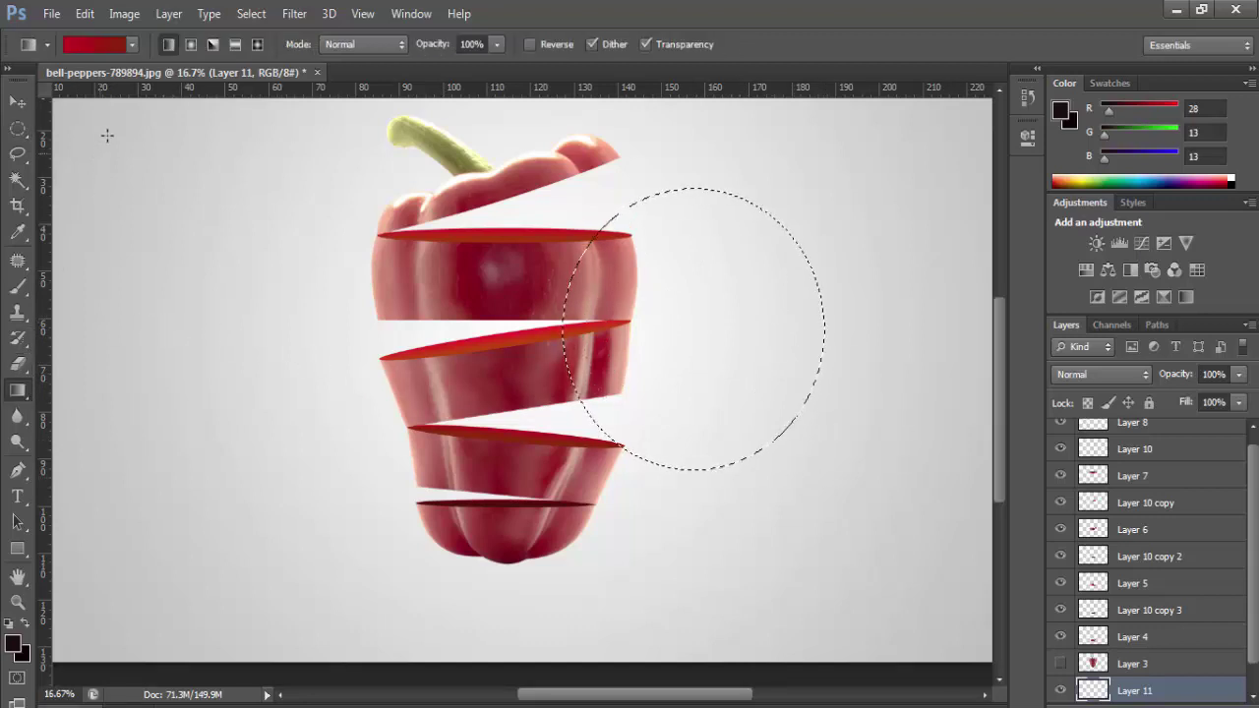
click(103, 44)
click(491, 152)
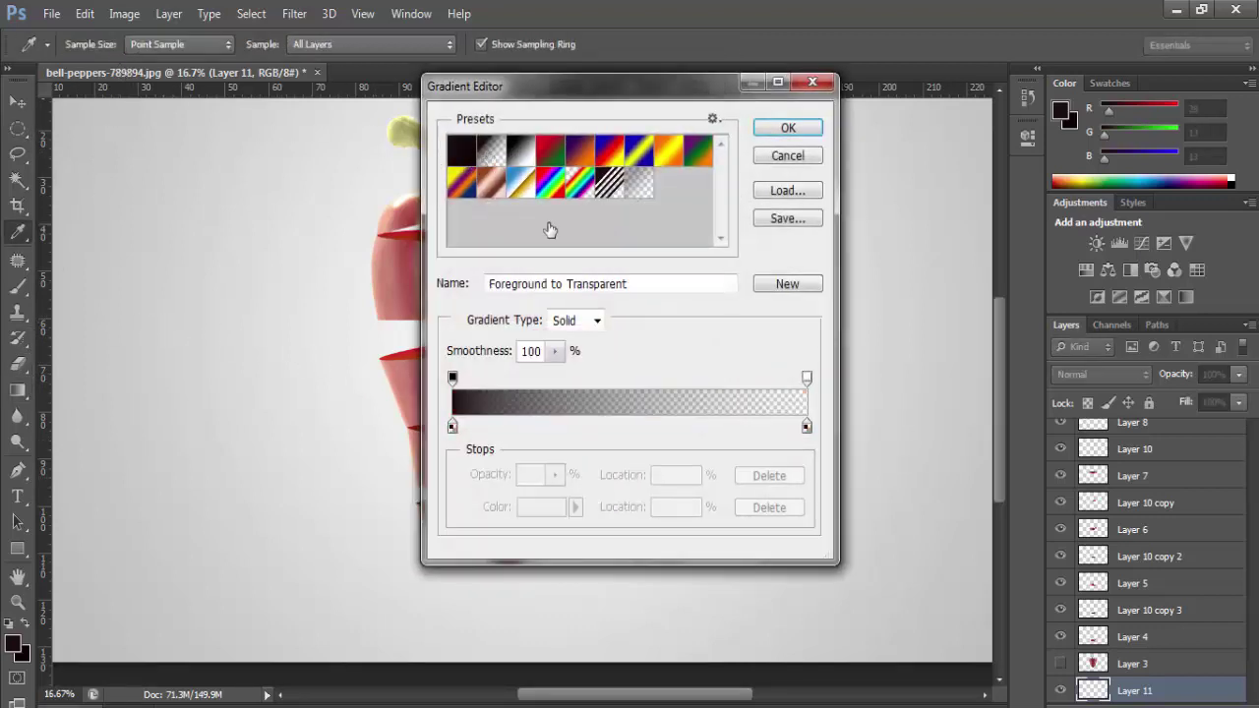
click(790, 131)
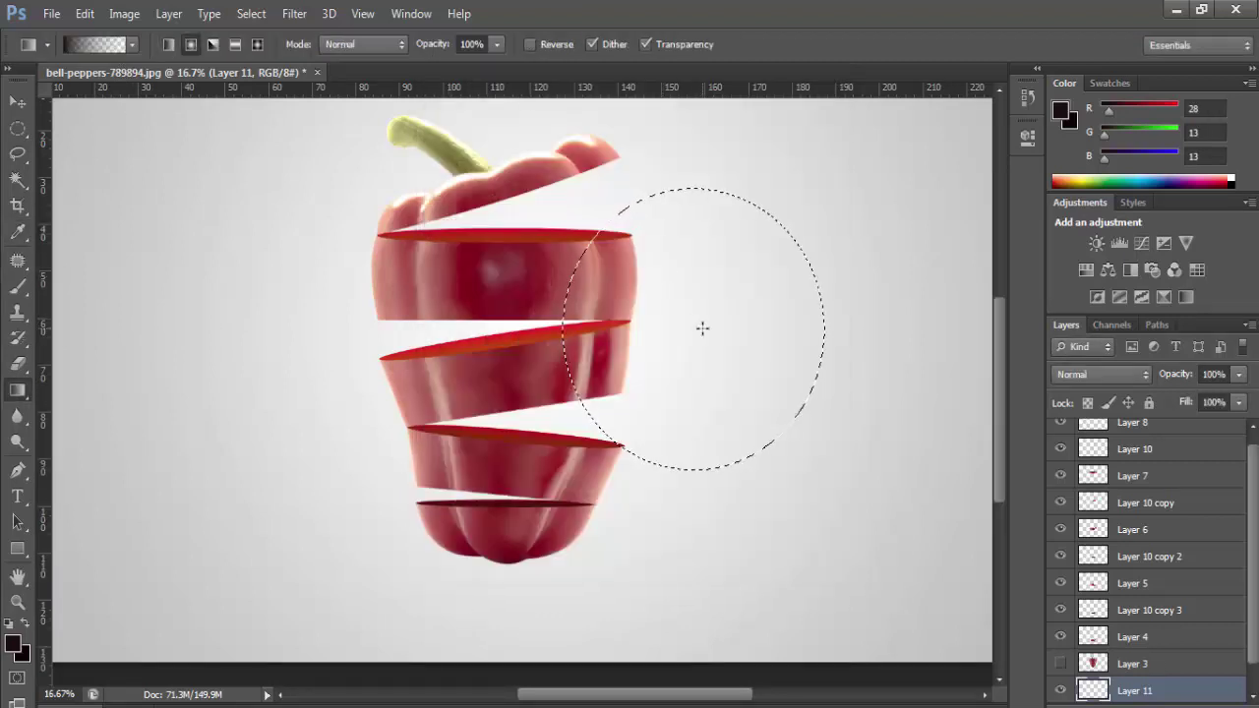
drag(691, 328, 789, 328)
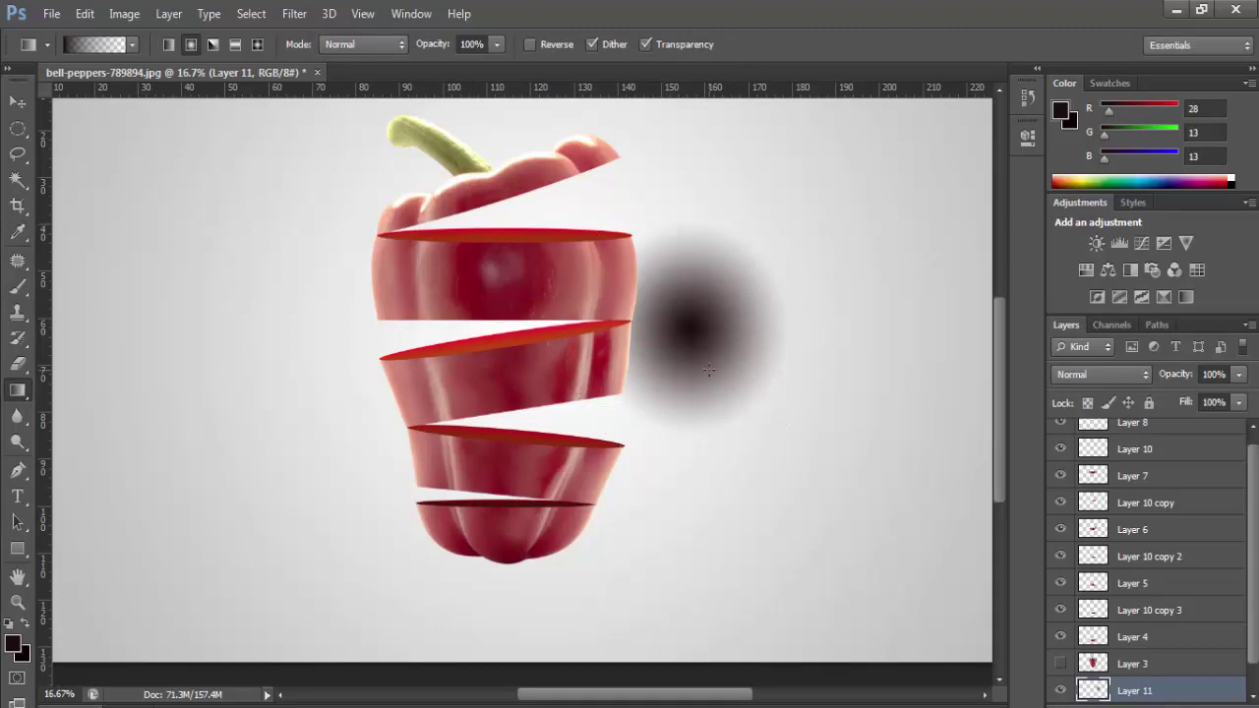
Step: Squeeze the dark blob into a perspective shadow shape with a Perspective transform
key(v)
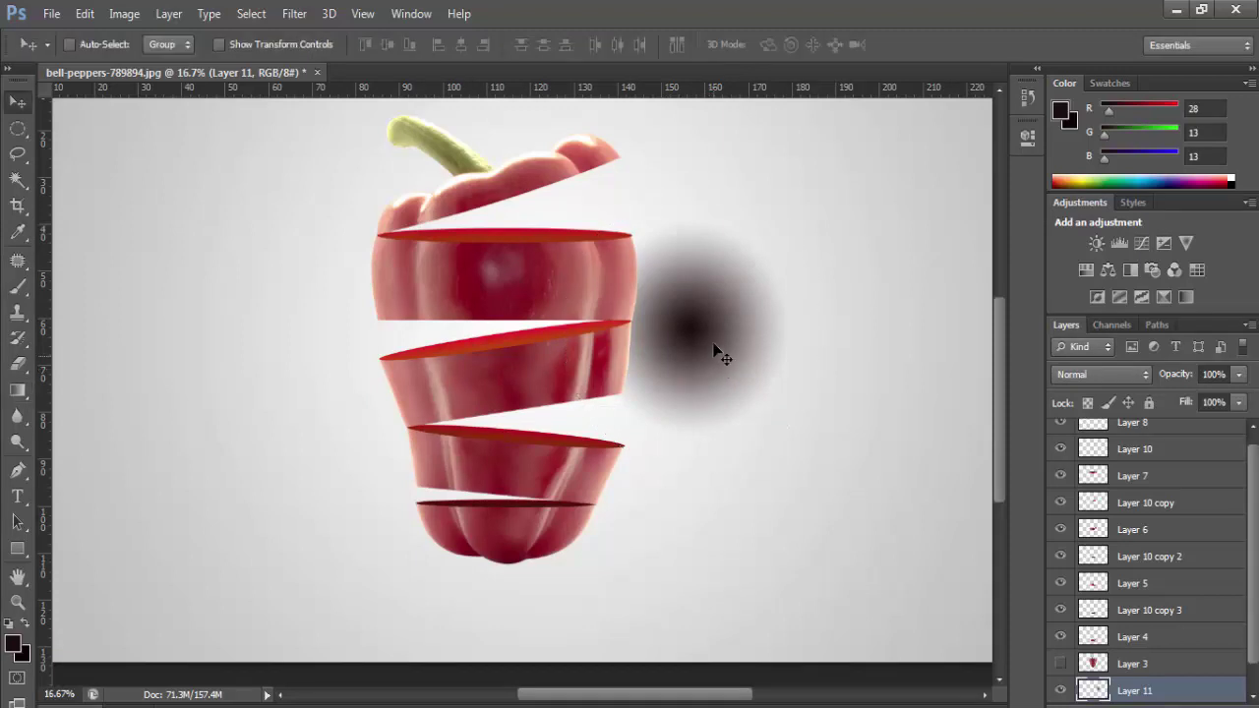
key(ctrl+t)
right_click(681, 304)
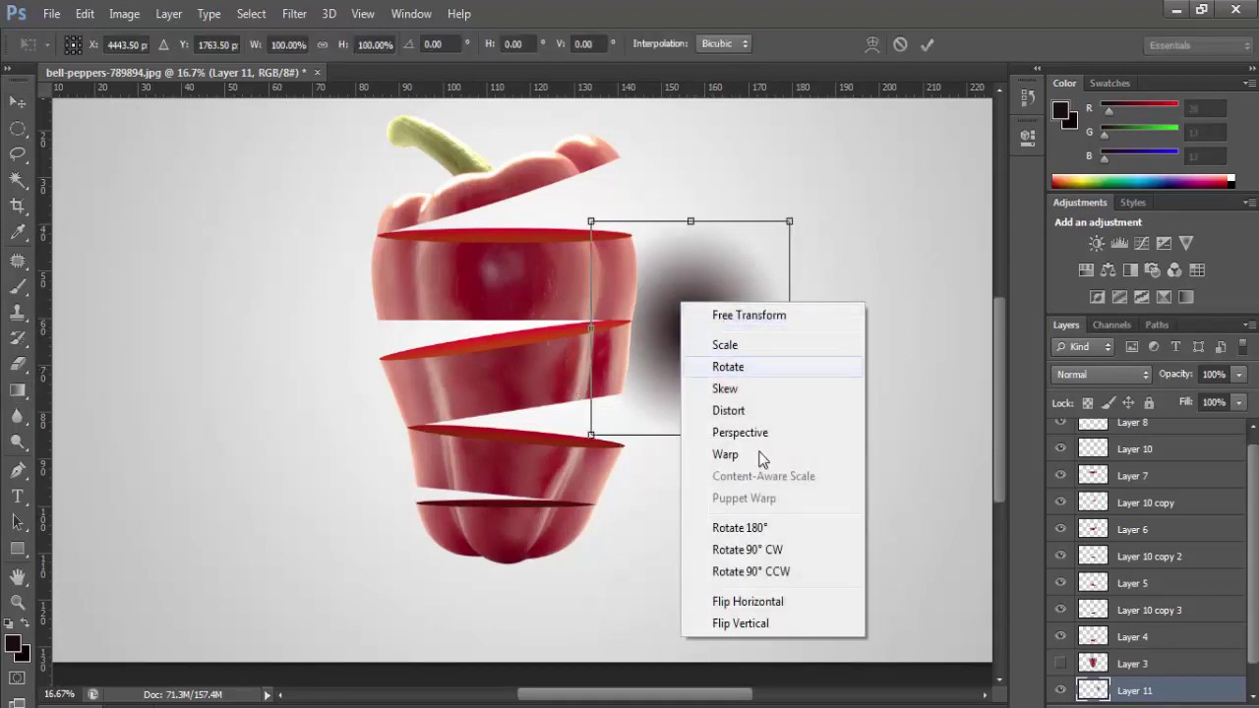
click(763, 439)
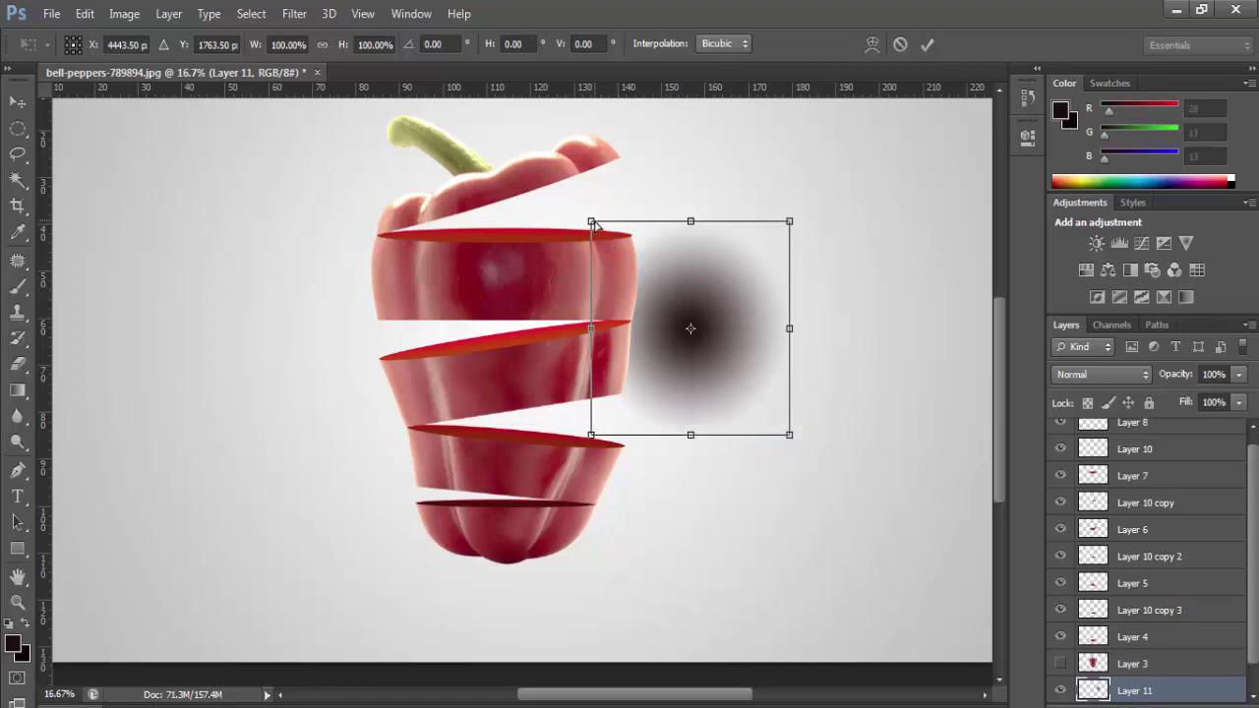
mouse_move(593, 224)
mouse_down()
mouse_move(659, 335)
mouse_move(614, 478)
mouse_up()
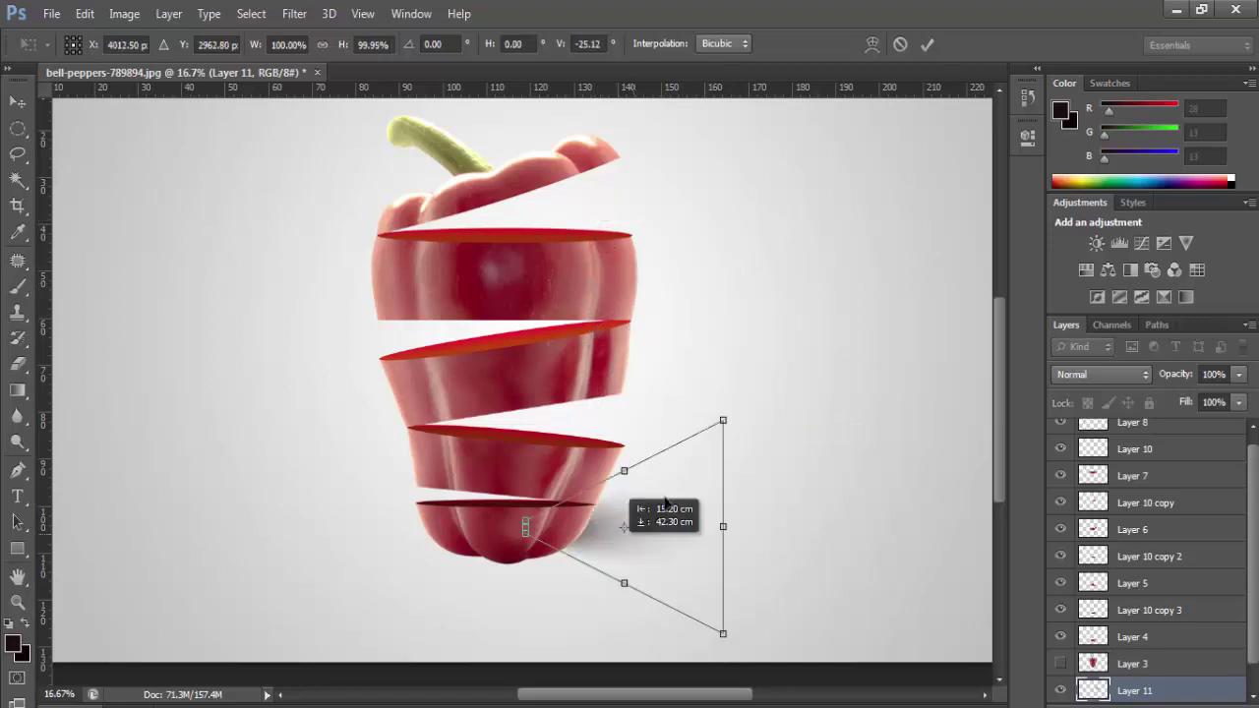
key(Return)
Step: Duplicate the shadow, flip it vertically and stretch it beneath the pepper
key(ctrl+j)
key(ctrl+t)
drag(551, 551, 449, 548)
scroll(956, 590, down, 3)
right_click(496, 477)
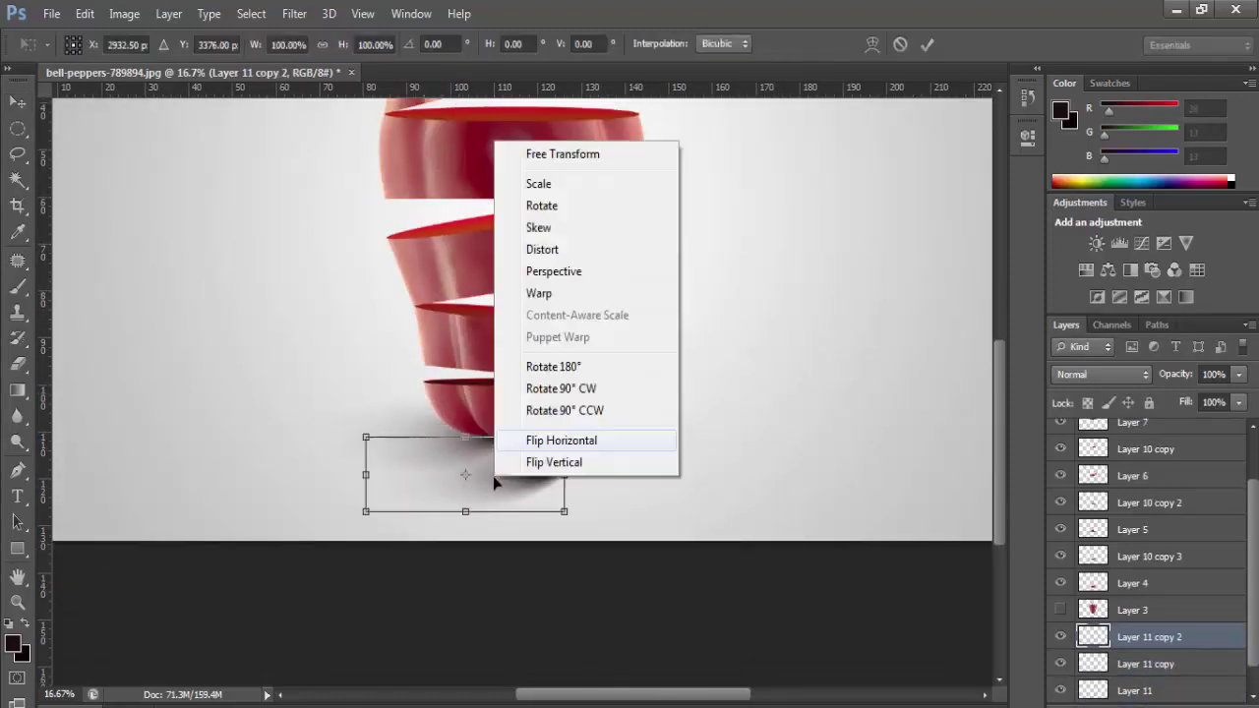
click(551, 459)
drag(379, 523, 810, 443)
key(Return)
Step: Widen and slant the shadow, then set it to Multiply at 76% opacity
key(ctrl+t)
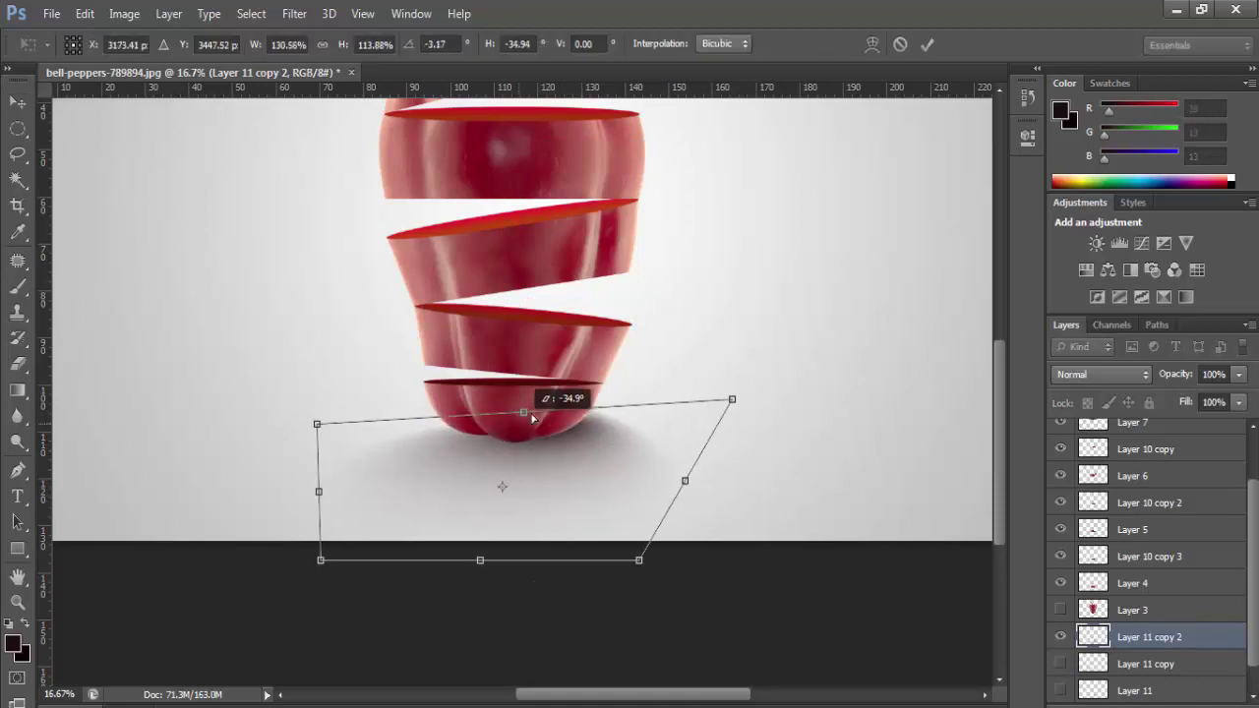
drag(640, 554, 837, 558)
key(Return)
key(shift+alt+m)
drag(1172, 375, 1179, 378)
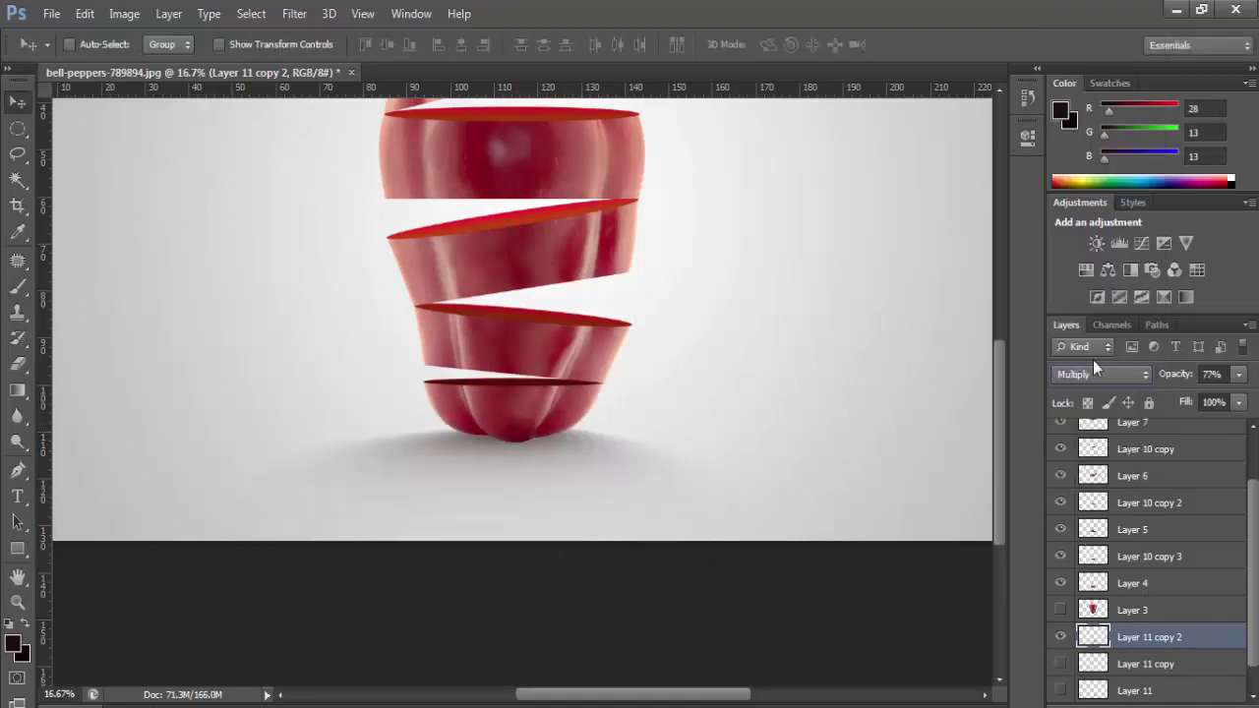
Step: Set up a large eraser at 60% strength to soften the shadow edges
key(ctrl+t)
key(Return)
key(ctrl+minus)
key(ctrl+minus)
key(ctrl+minus)
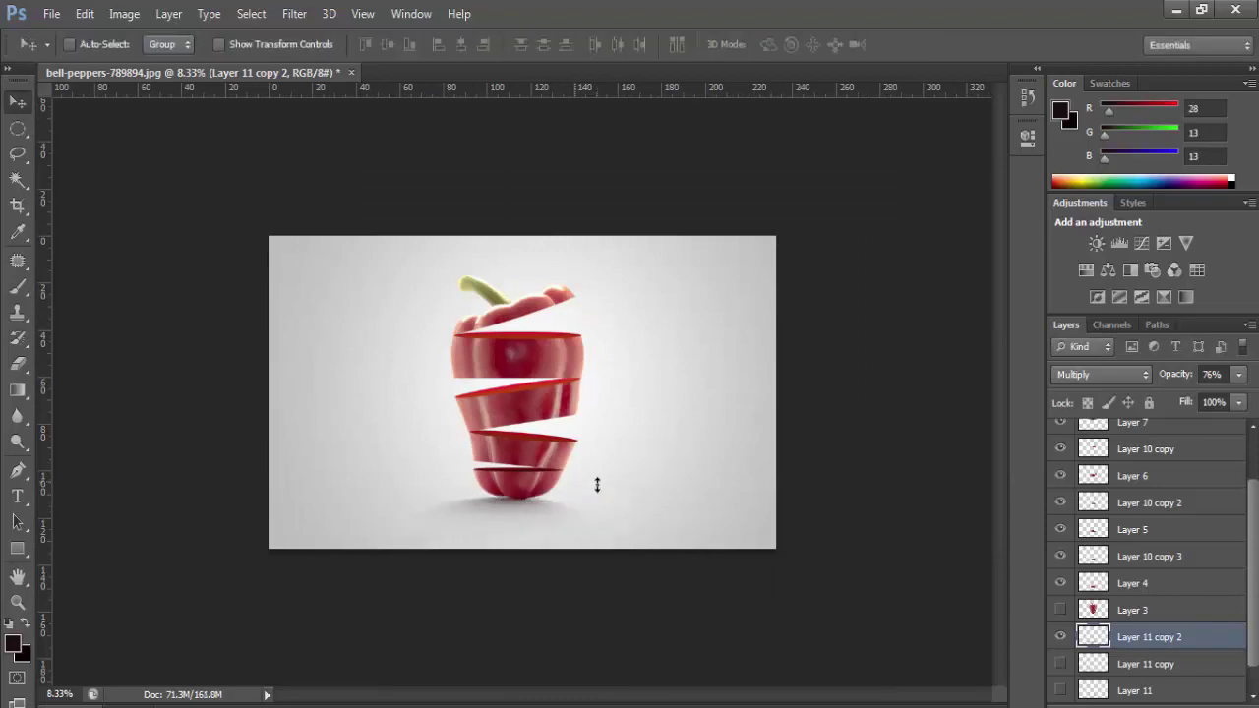
key(ctrl+plus)
key(ctrl+plus)
key(ctrl+plus)
key(e)
key(6)
key(ctrl+minus)
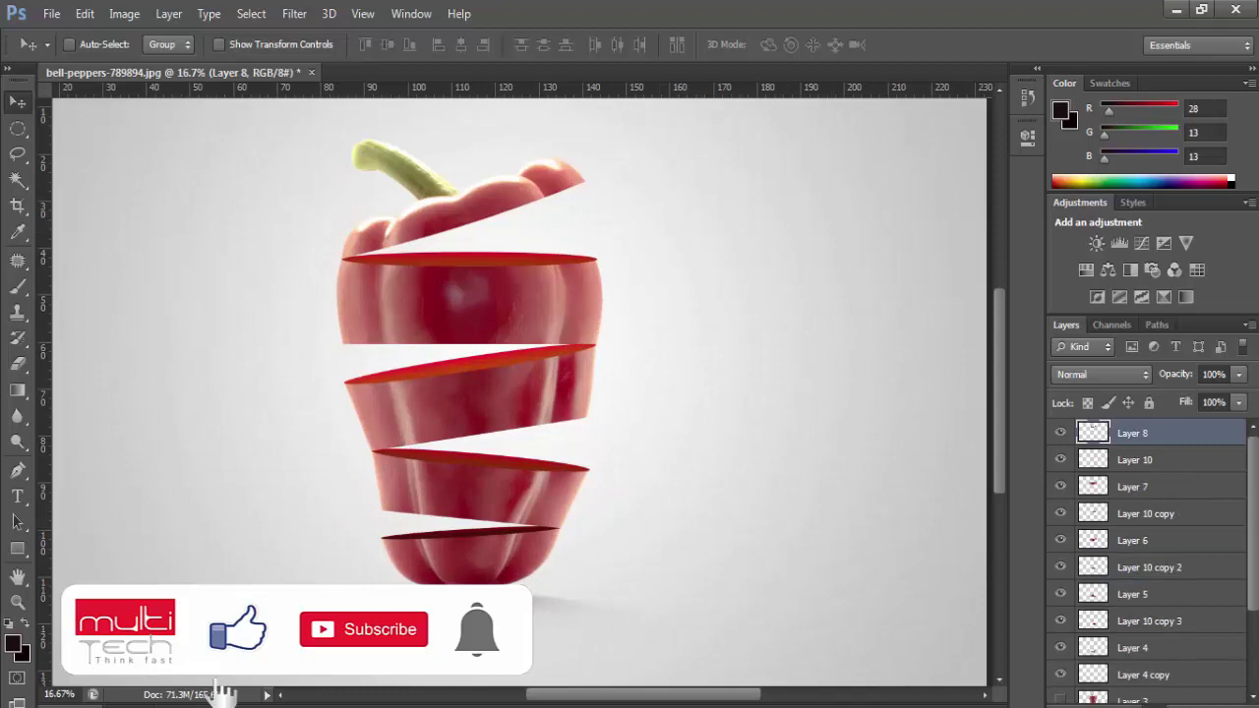
Step: Add a Photo Filter adjustment layer using Warming Filter (85) at 23% density
click(1131, 700)
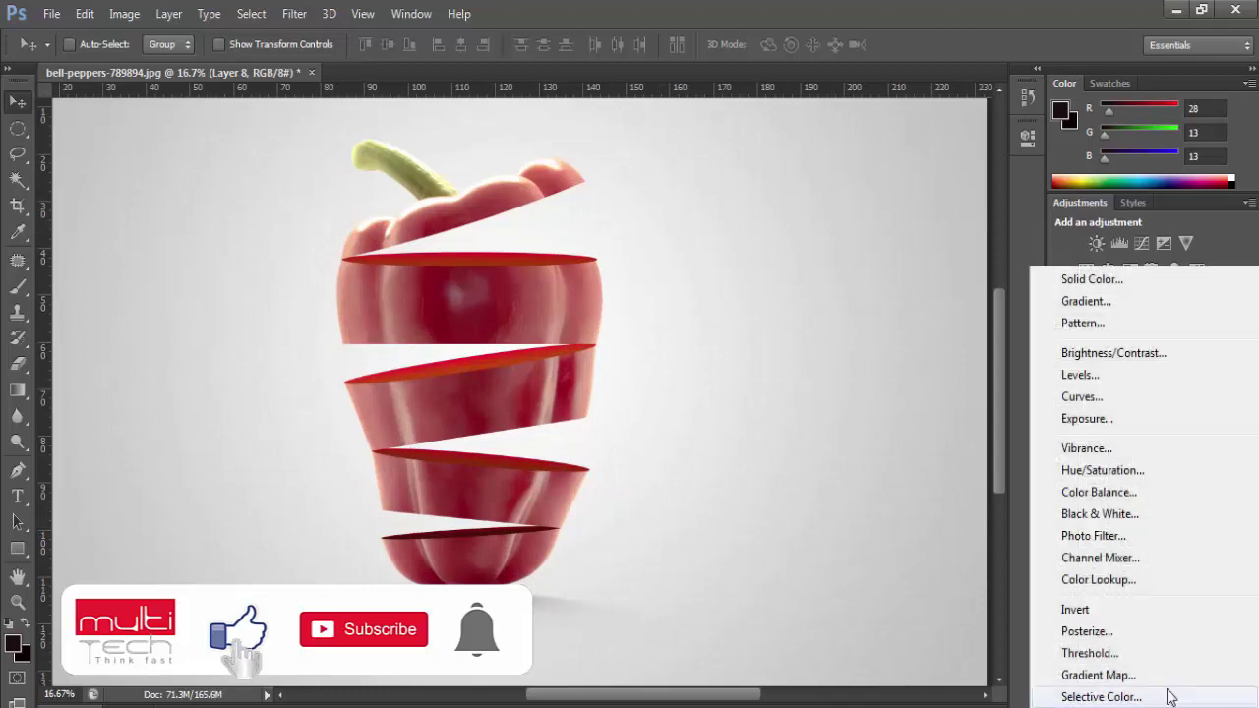
click(1141, 538)
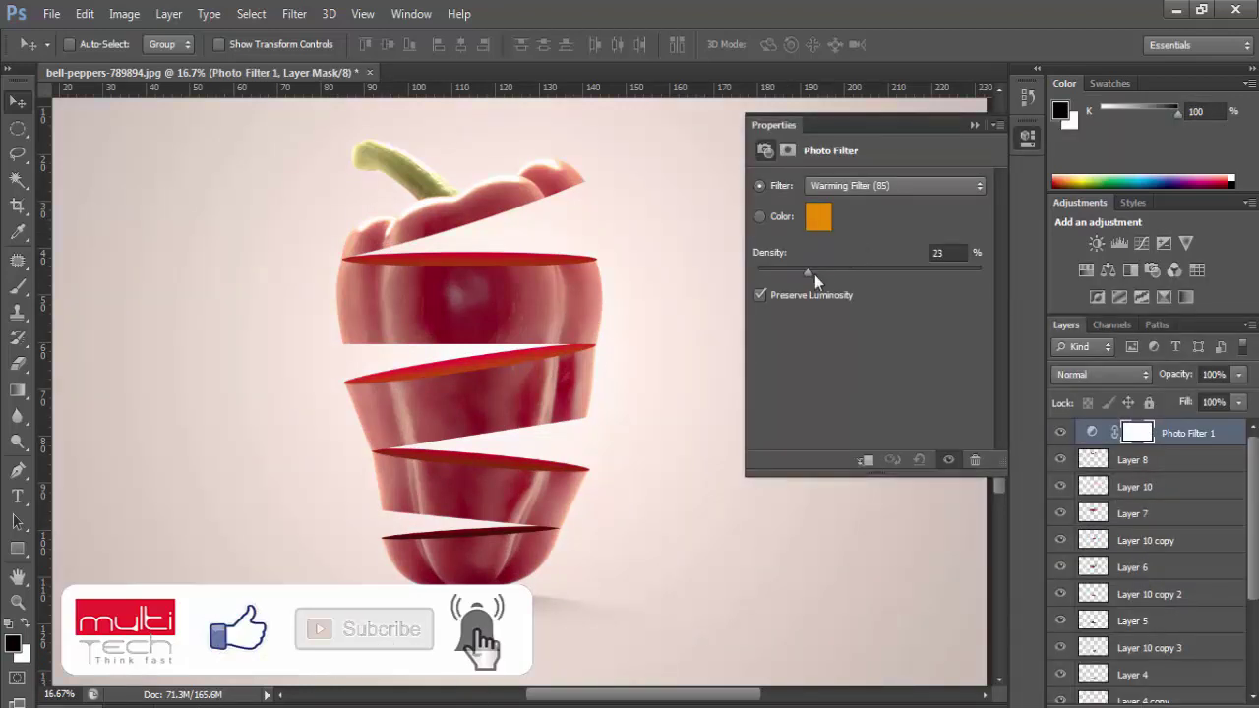
ctrl+alt+click(739, 417)
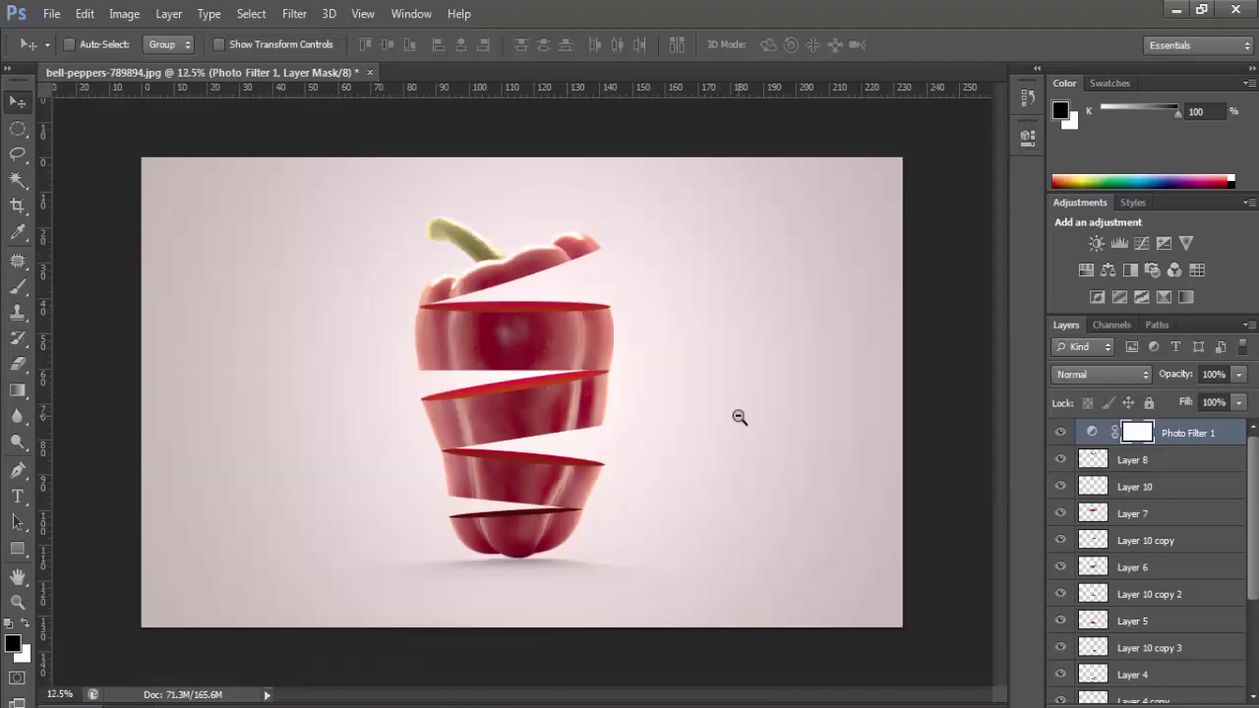